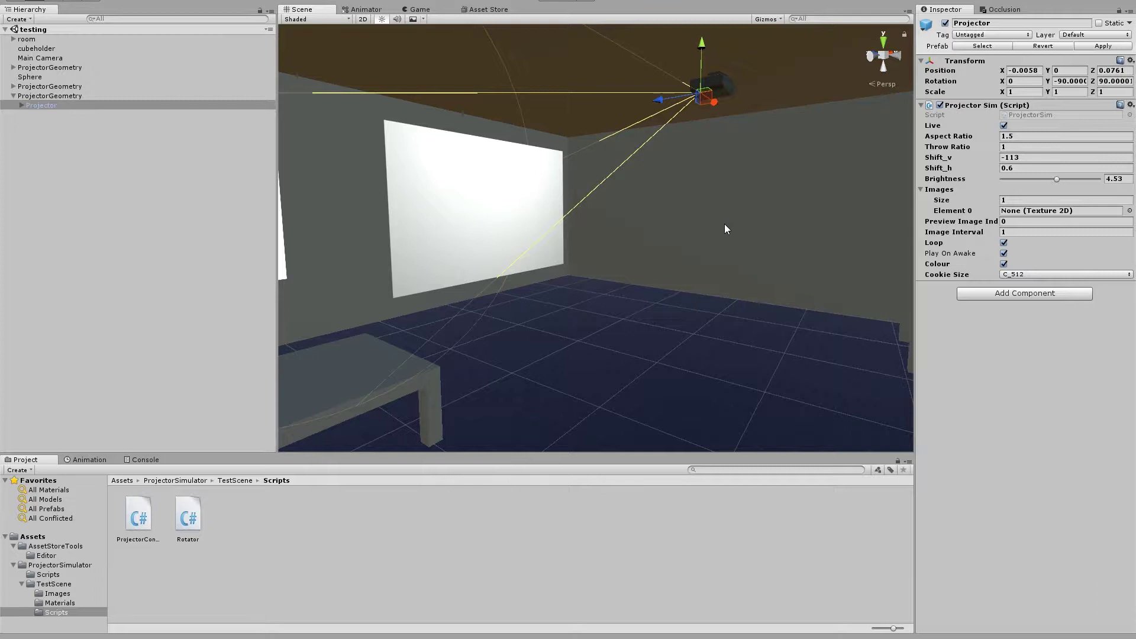
Zoom out the Scene view, page through the slide pictures in the photo viewer, then return to Unity
{"action": "scroll", "coordinate": [724, 224], "scroll_direction": "down", "scroll_amount": 5}
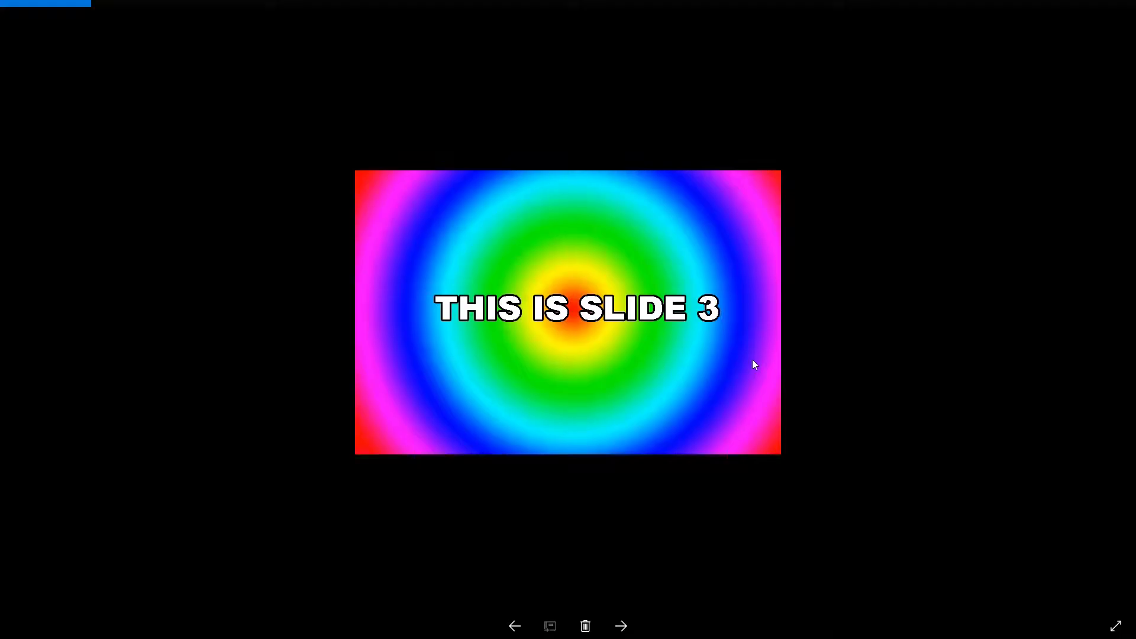
{"action": "key", "text": "Left"}
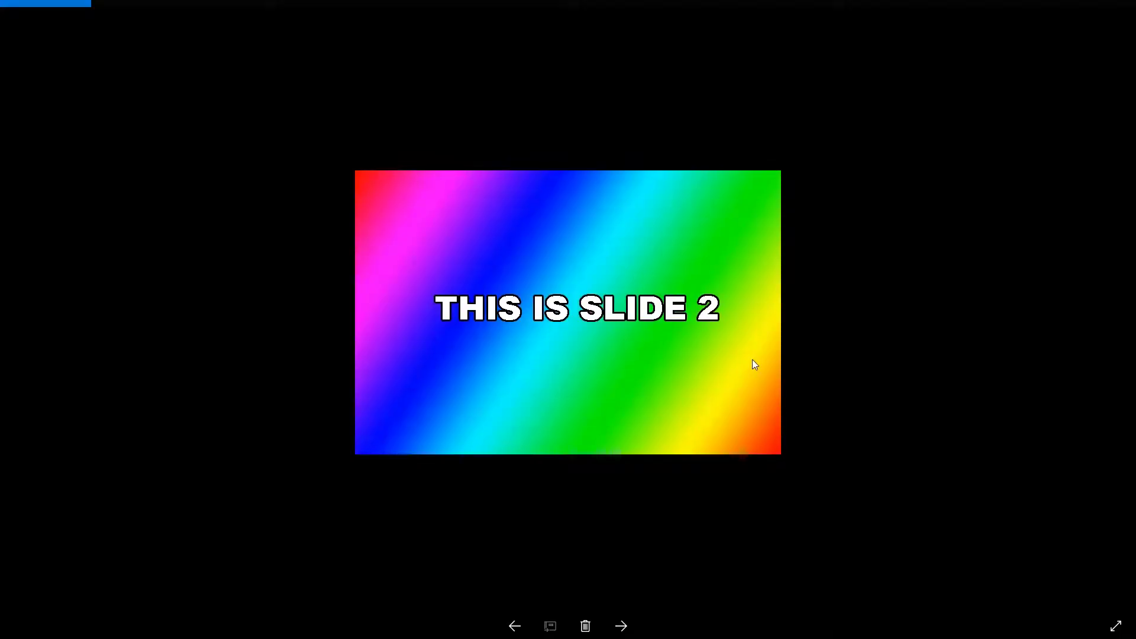
{"action": "key", "text": "Right"}
{"action": "key", "text": "Right"}
{"action": "key", "text": "Right"}
{"action": "key", "text": "Right"}
{"action": "key", "text": "Right"}
{"action": "key", "text": "Right"}
{"action": "key", "text": "alt+F4"}
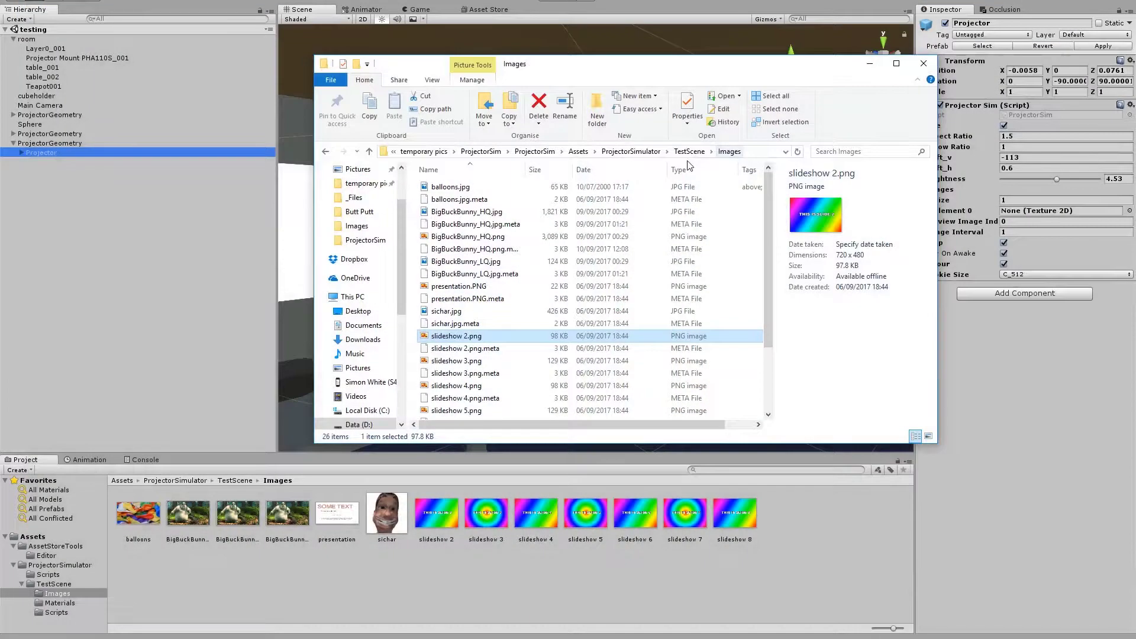
{"action": "key", "text": "alt+Tab"}
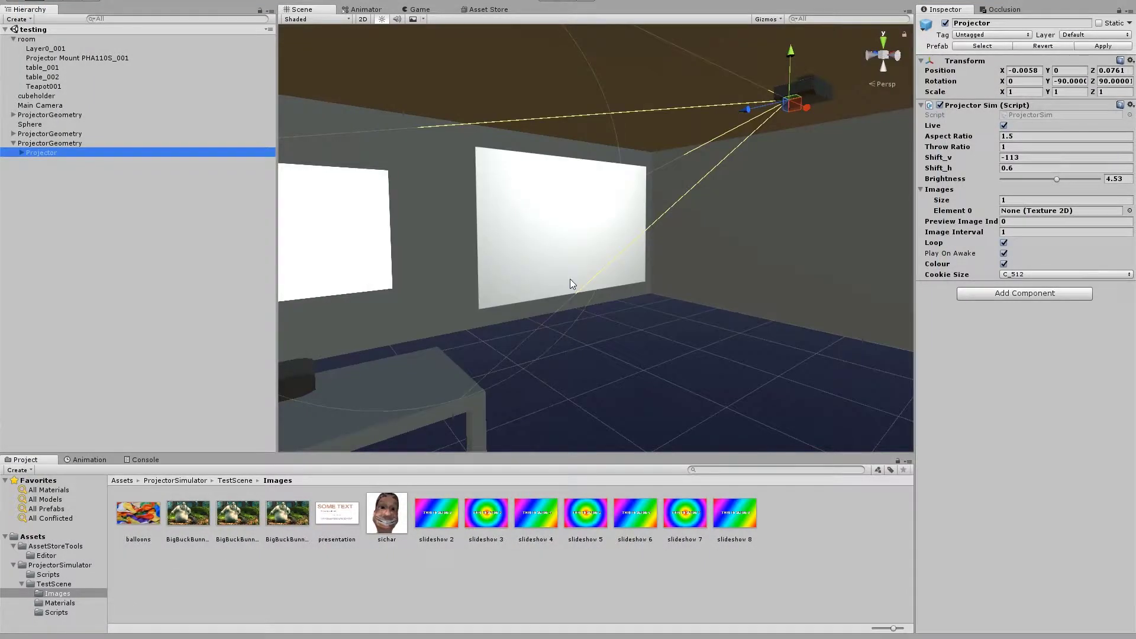
Select the Projector and lock the Inspector on it
{"action": "left_click", "coordinate": [425, 532]}
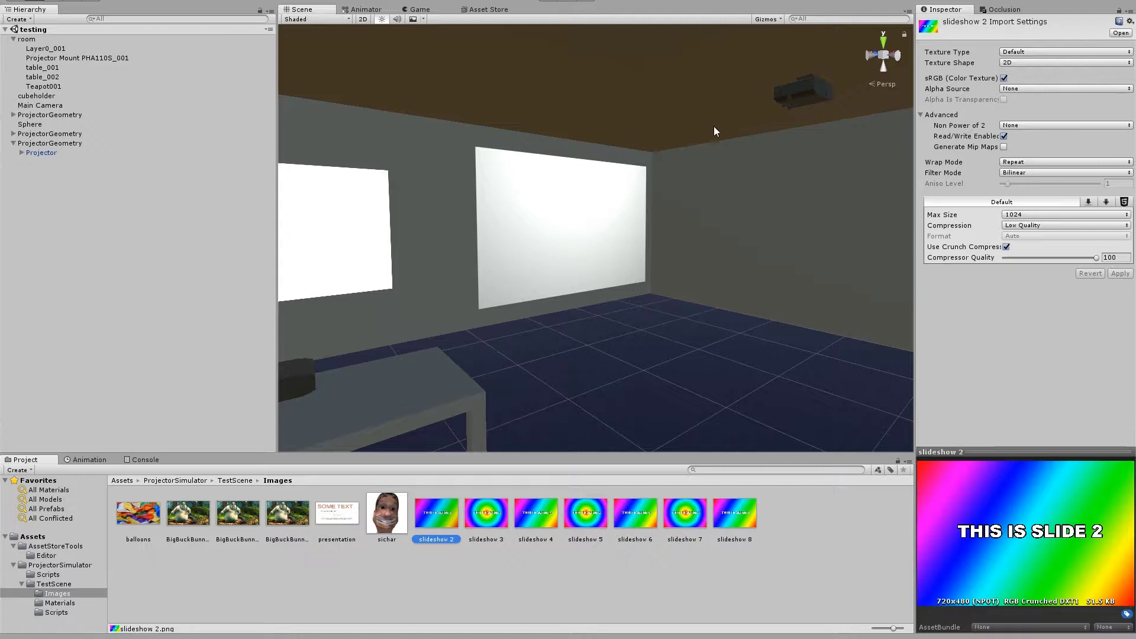
{"action": "left_click", "coordinate": [48, 154]}
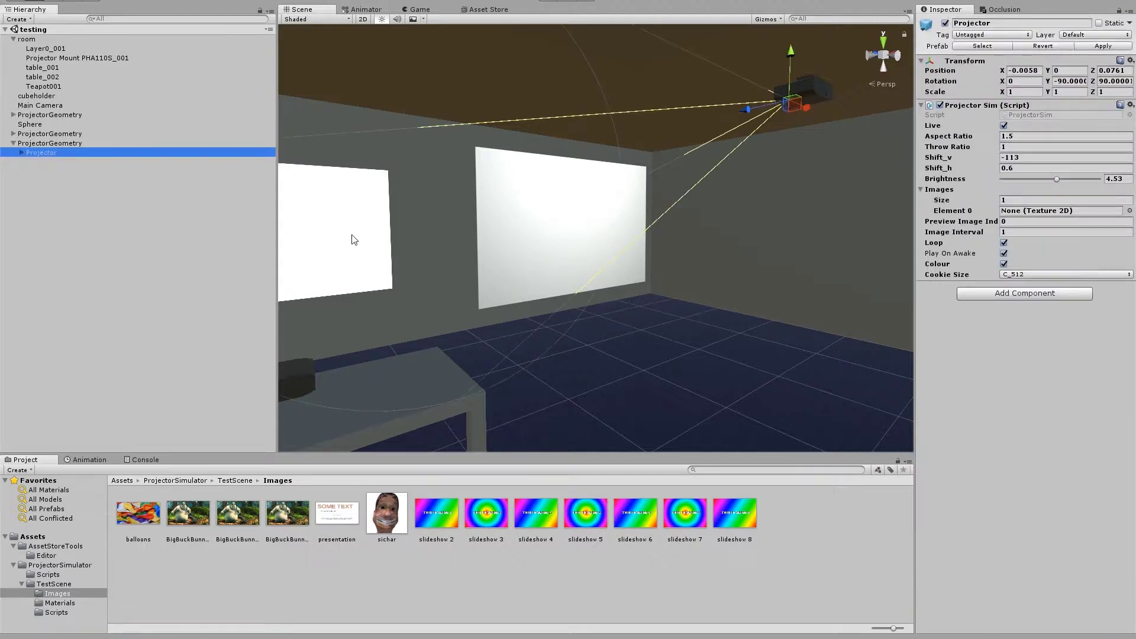
{"action": "right_click", "coordinate": [946, 10]}
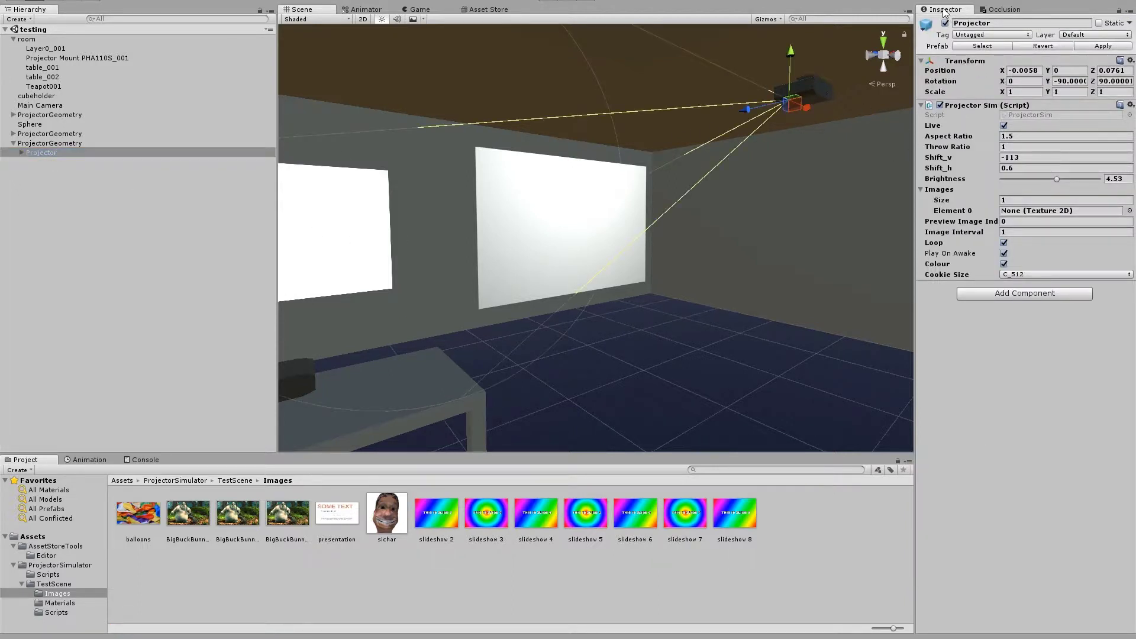
{"action": "left_click", "coordinate": [961, 48]}
Multi-select the presentation and slideshow pictures and drop them into the Projector's Images list
{"action": "left_click", "coordinate": [438, 515]}
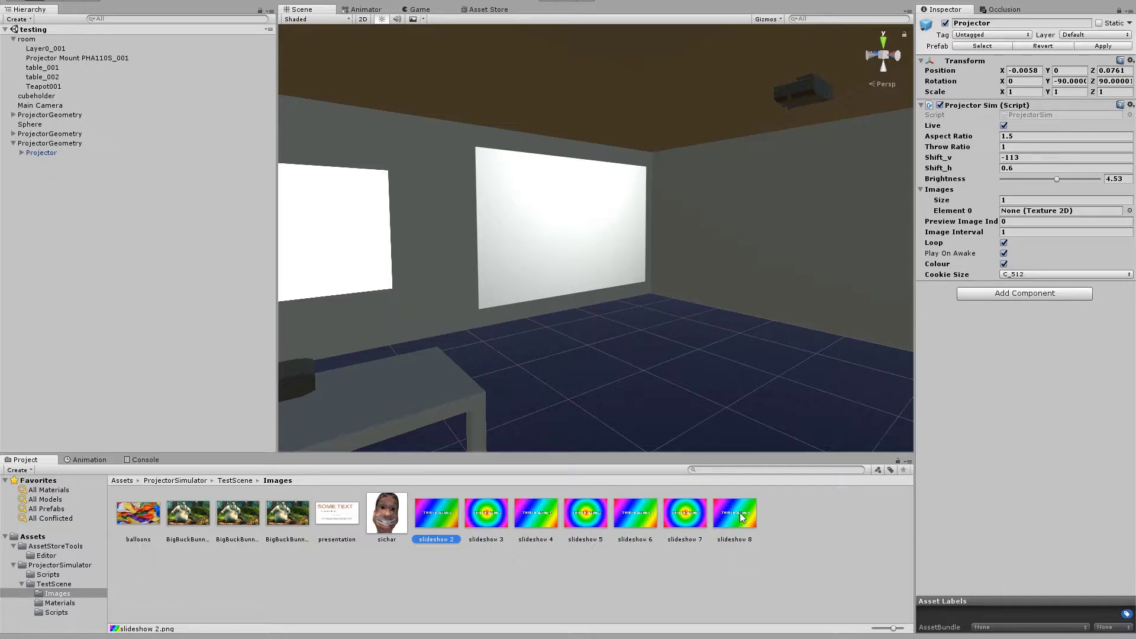
{"action": "left_click", "coordinate": [345, 516]}
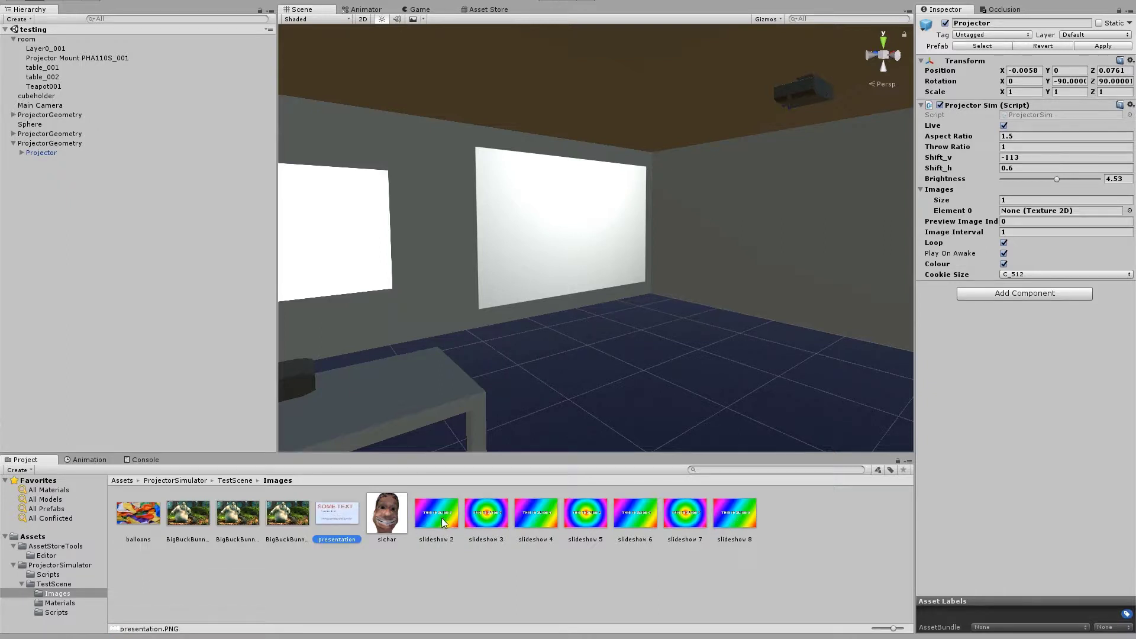
{"action": "left_click", "coordinate": [445, 516], "text": "ctrl"}
{"action": "left_click", "coordinate": [486, 515], "text": "ctrl"}
{"action": "left_click", "coordinate": [536, 515], "text": "ctrl"}
{"action": "left_click", "coordinate": [583, 519], "text": "ctrl"}
{"action": "left_click", "coordinate": [635, 514], "text": "ctrl"}
{"action": "left_click", "coordinate": [685, 514], "text": "ctrl"}
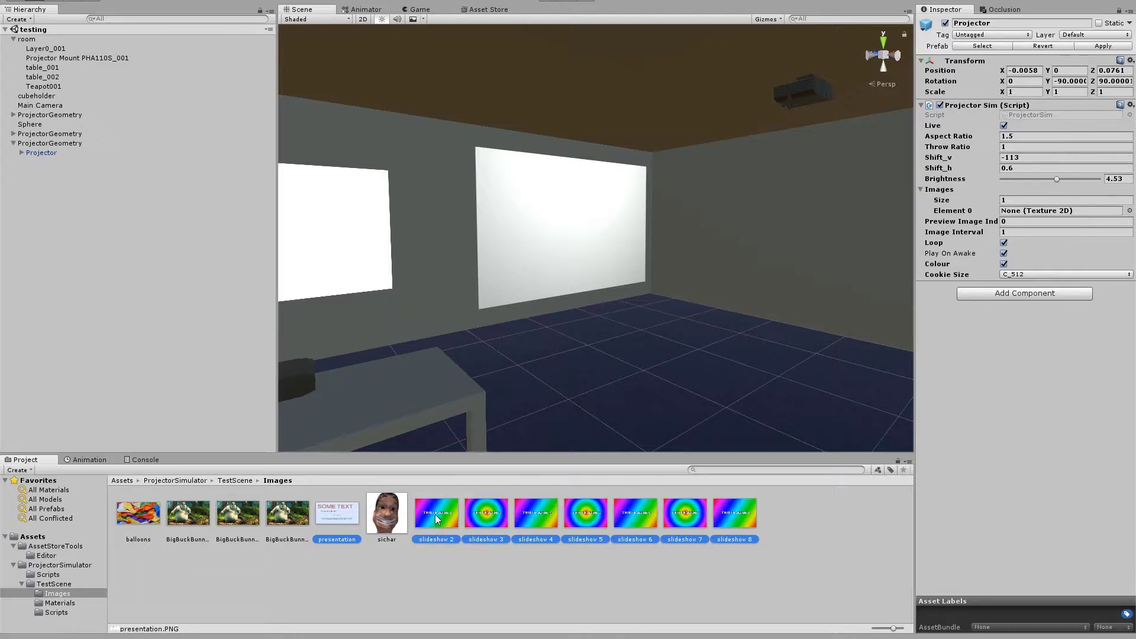
{"action": "left_click_drag", "start_coordinate": [435, 514], "coordinate": [947, 193]}
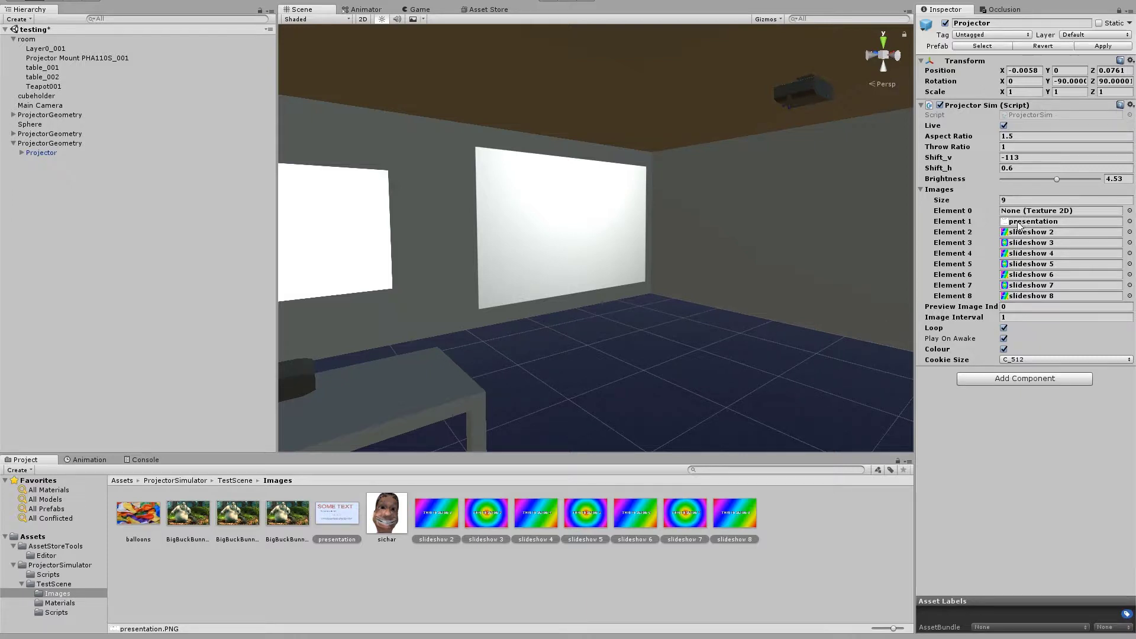
Delete the empty Element 0 from Images and set Preview Image Index to 1
{"action": "left_click", "coordinate": [1024, 212]}
{"action": "right_click", "coordinate": [965, 215]}
{"action": "left_click", "coordinate": [1007, 247]}
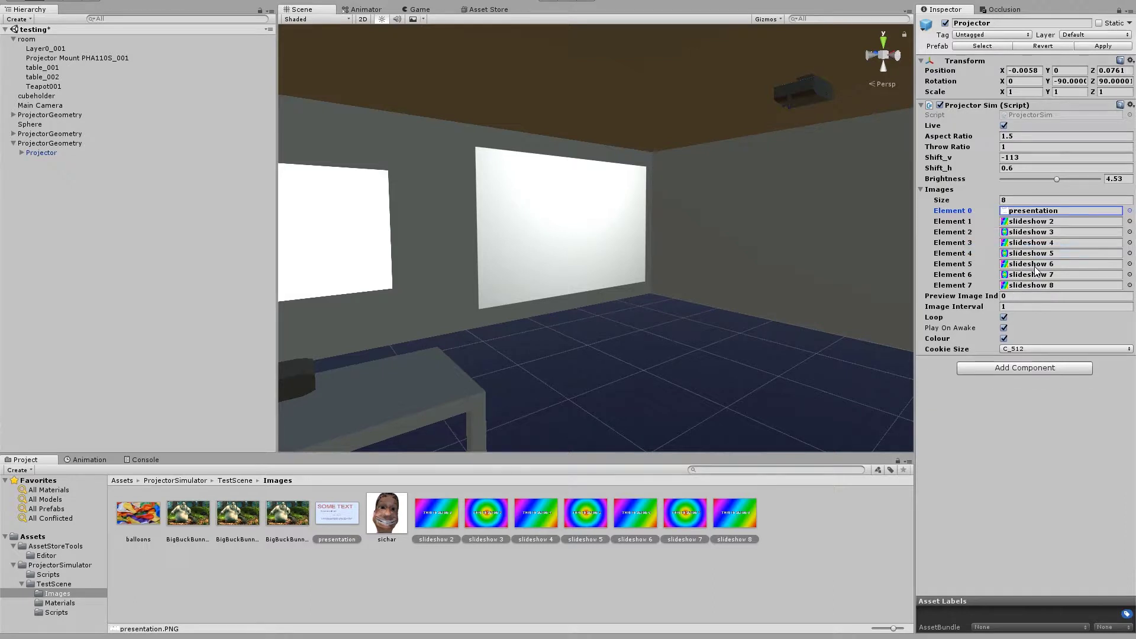
{"action": "mouse_move", "coordinate": [936, 300]}
{"action": "left_mouse_down"}
{"action": "mouse_move", "coordinate": [959, 300]}
{"action": "mouse_move", "coordinate": [874, 277]}
{"action": "mouse_move", "coordinate": [935, 298]}
{"action": "left_mouse_up"}
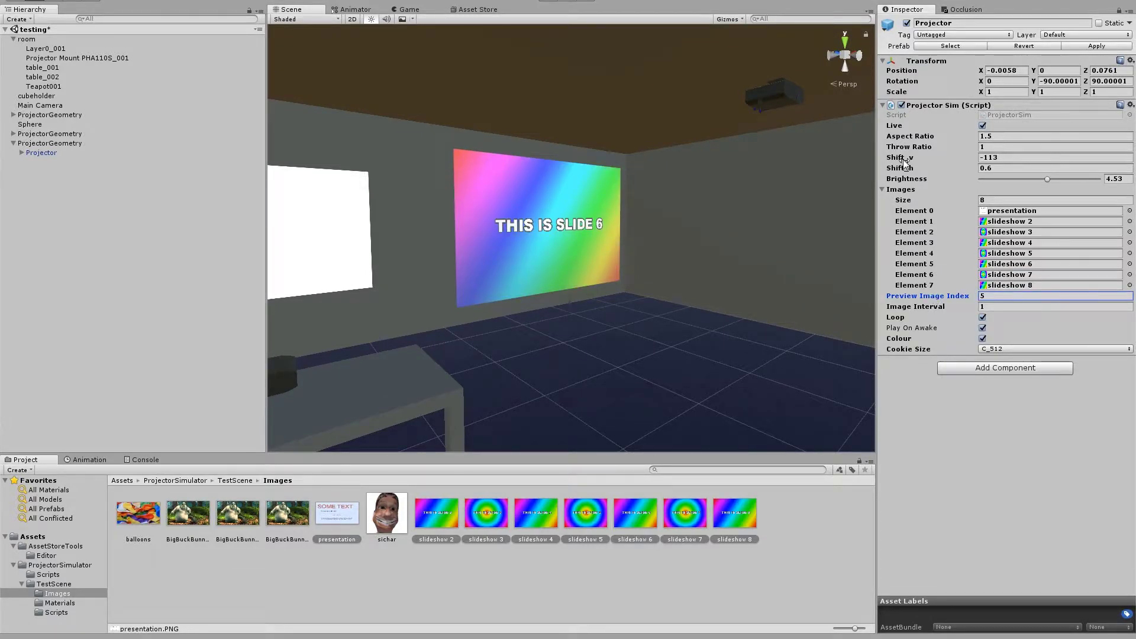
Set Shift_v to -103.68 and Shift_h to -8.2, moving the projected slide left
{"action": "left_click_drag", "start_coordinate": [902, 160], "coordinate": [769, 41]}
{"action": "mouse_move", "coordinate": [902, 170]}
{"action": "left_mouse_down"}
{"action": "mouse_move", "coordinate": [946, 167]}
{"action": "mouse_move", "coordinate": [869, 162]}
{"action": "mouse_move", "coordinate": [900, 166]}
{"action": "mouse_move", "coordinate": [899, 150]}
{"action": "left_mouse_up"}
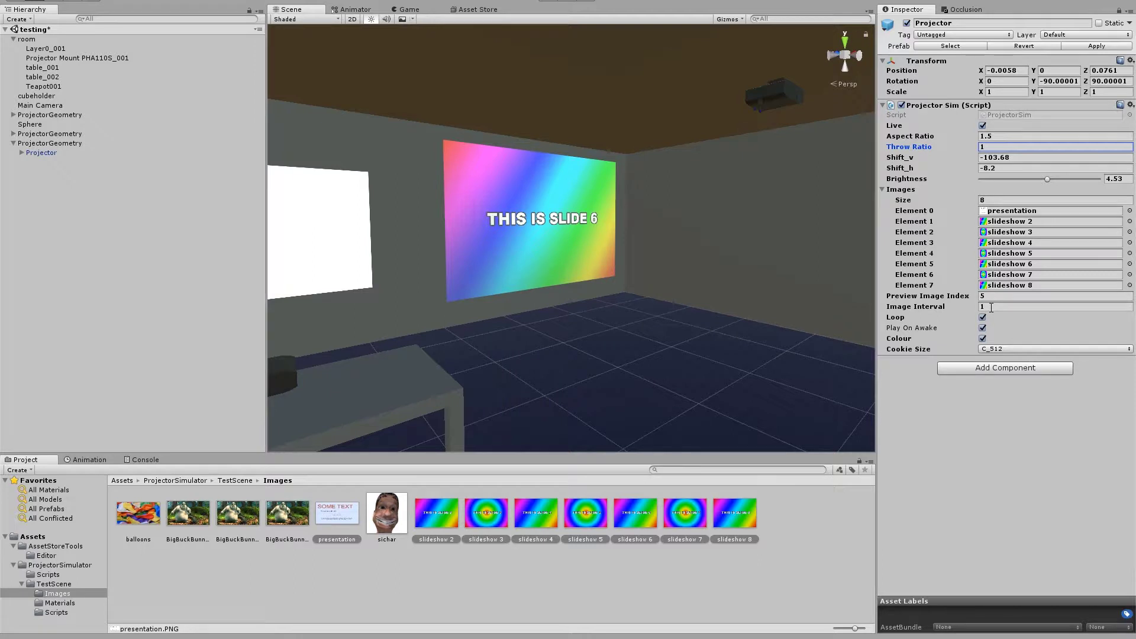
{"action": "left_click", "coordinate": [563, 7]}
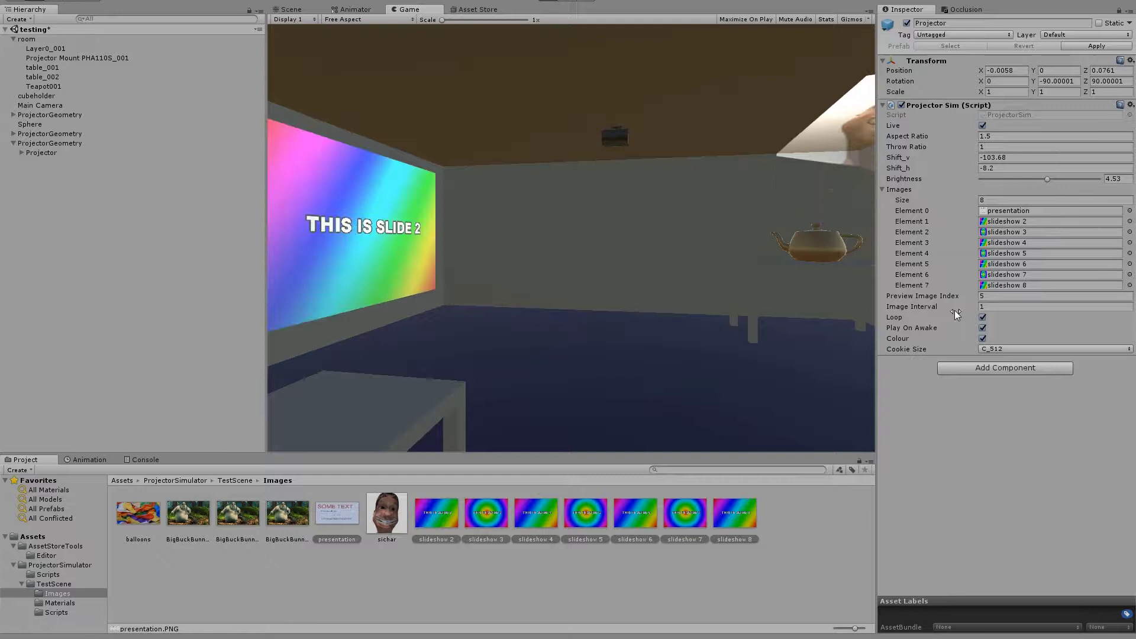
{"action": "left_click", "coordinate": [304, 8]}
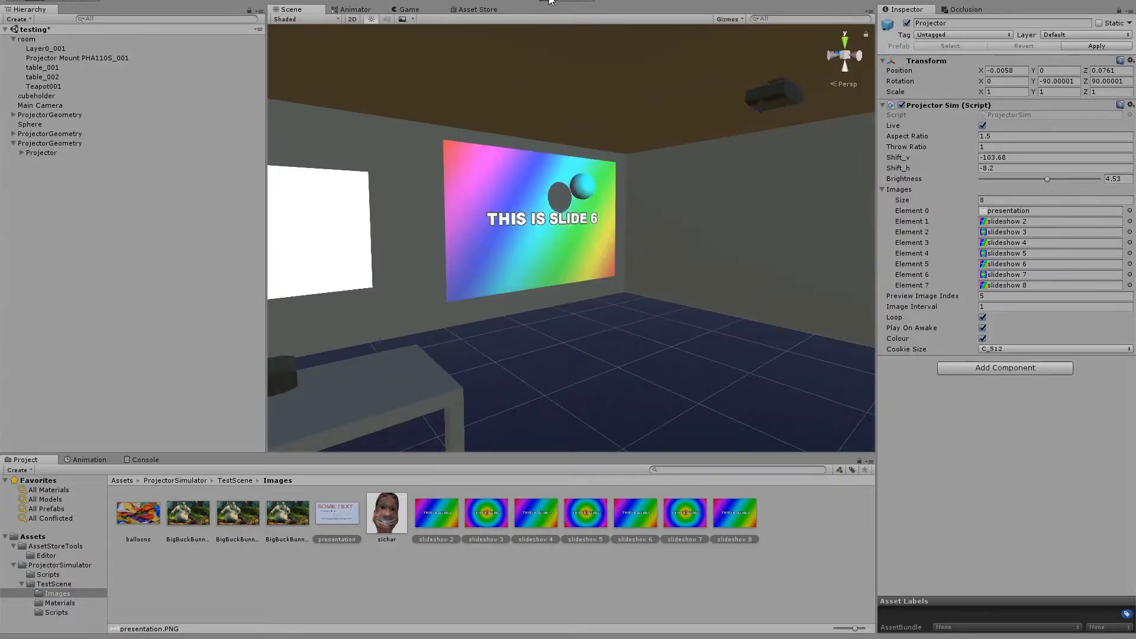
{"action": "right_click_drag", "start_coordinate": [639, 174], "coordinate": [611, 242]}
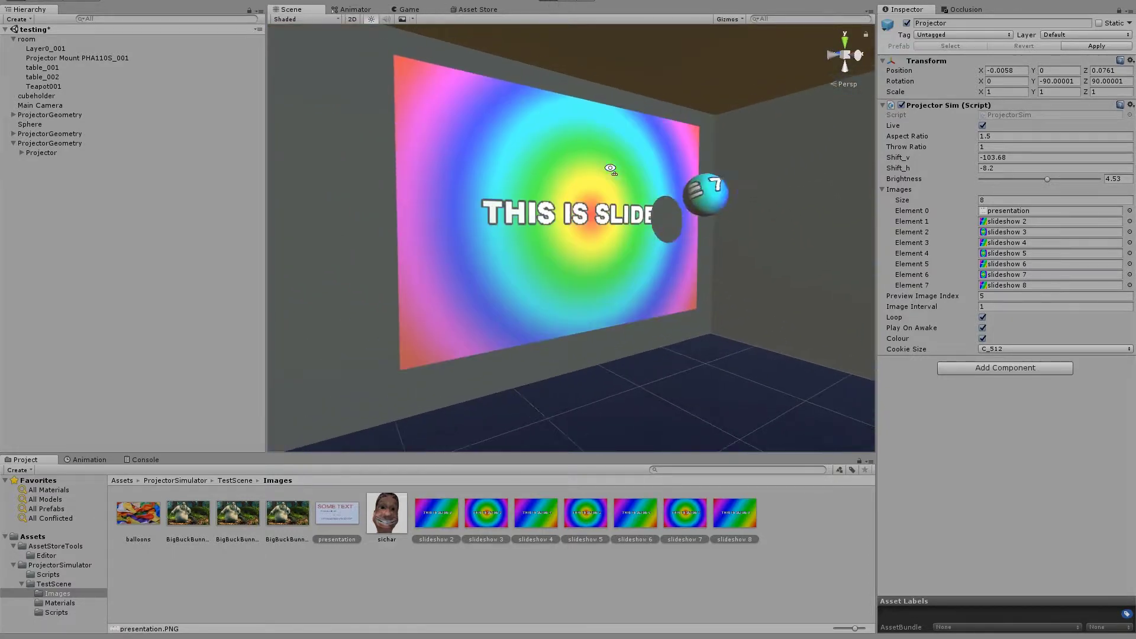
{"action": "left_click", "coordinate": [551, 1]}
{"action": "left_click", "coordinate": [1018, 307]}
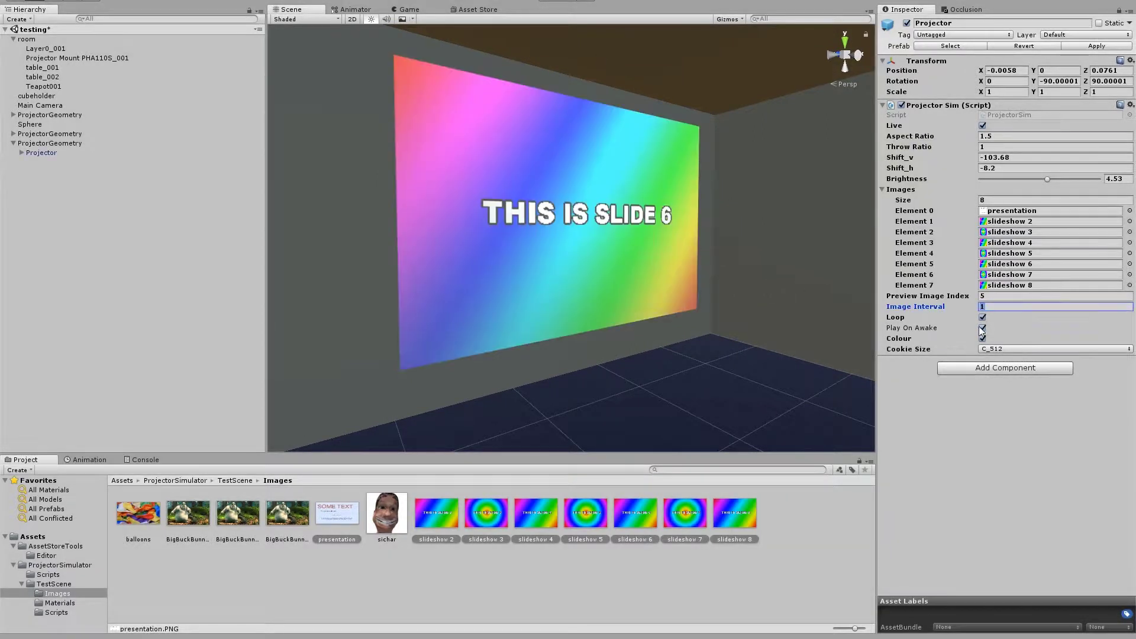
{"action": "left_click", "coordinate": [904, 318]}
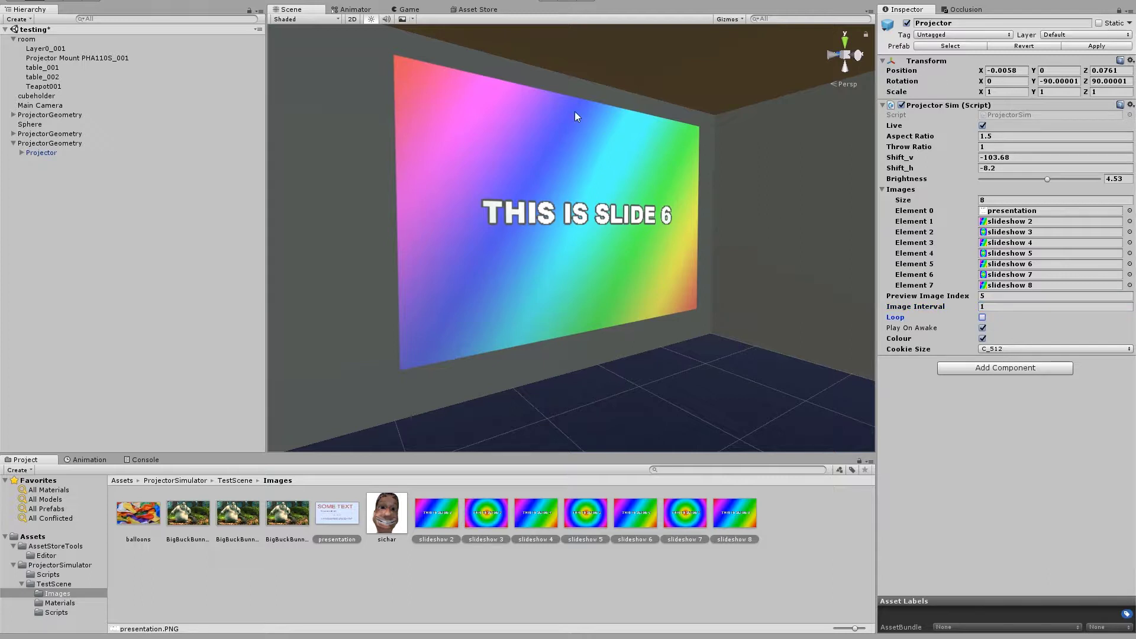
{"action": "left_click", "coordinate": [545, 3]}
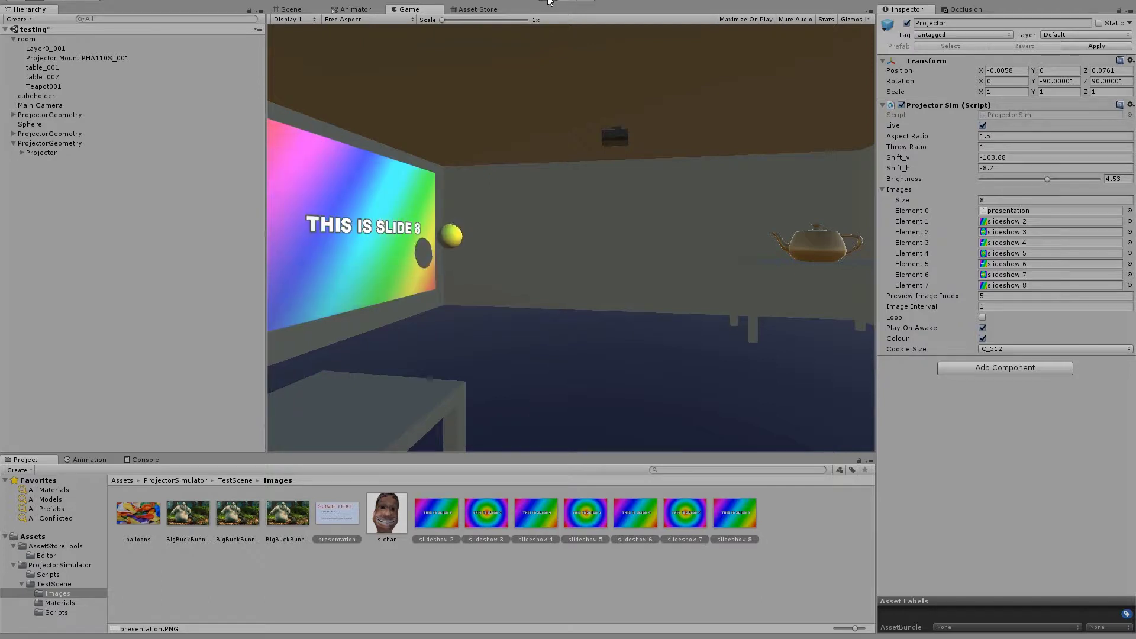
{"action": "left_click", "coordinate": [549, 2]}
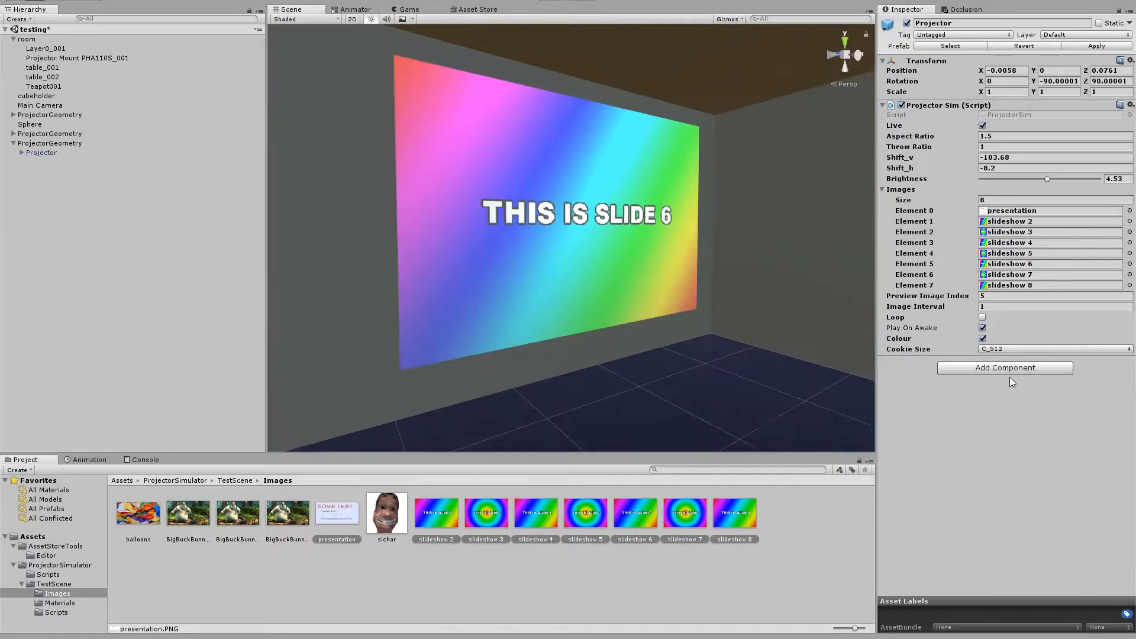
{"action": "left_click", "coordinate": [983, 338]}
{"action": "left_click", "coordinate": [982, 328]}
{"action": "left_click", "coordinate": [550, 2]}
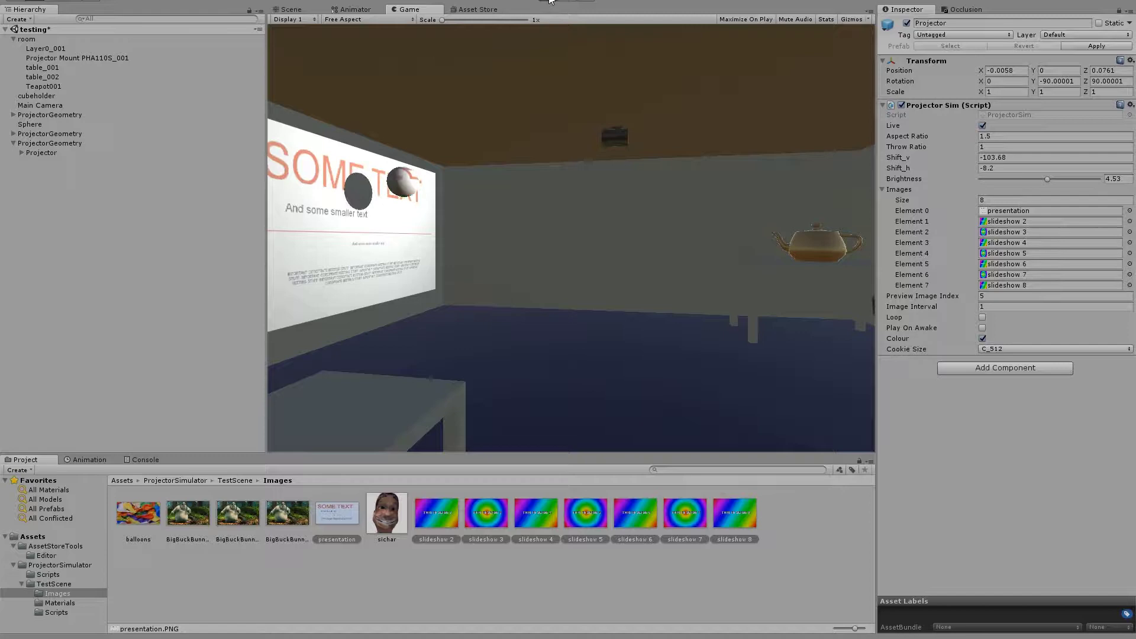
{"action": "left_click", "coordinate": [550, 2]}
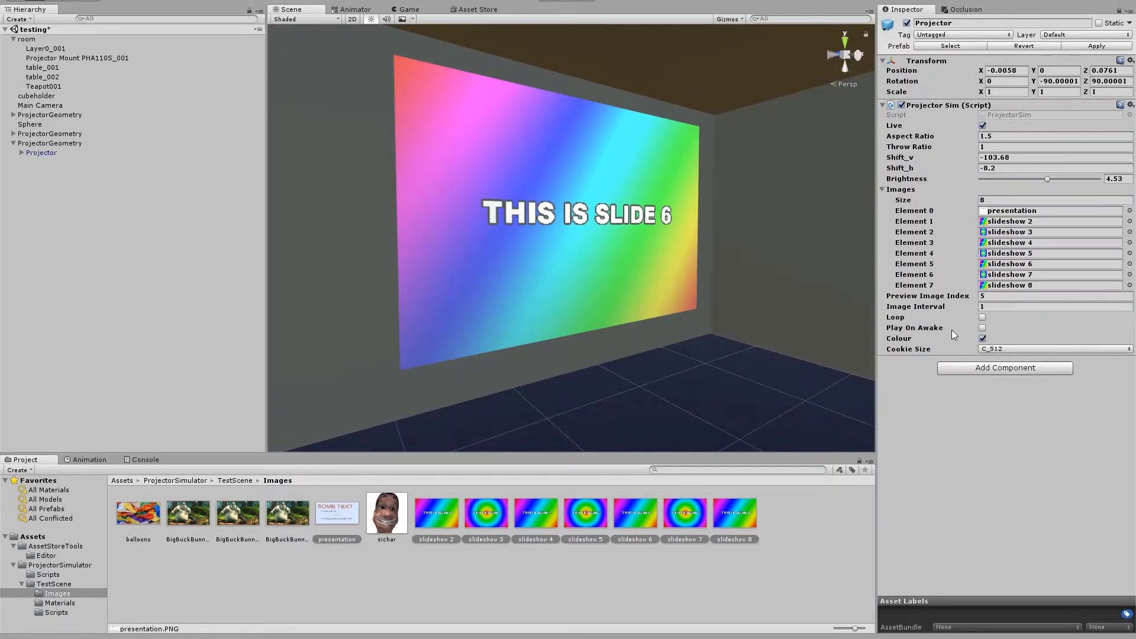
{"action": "left_click", "coordinate": [982, 328]}
{"action": "left_click", "coordinate": [983, 317]}
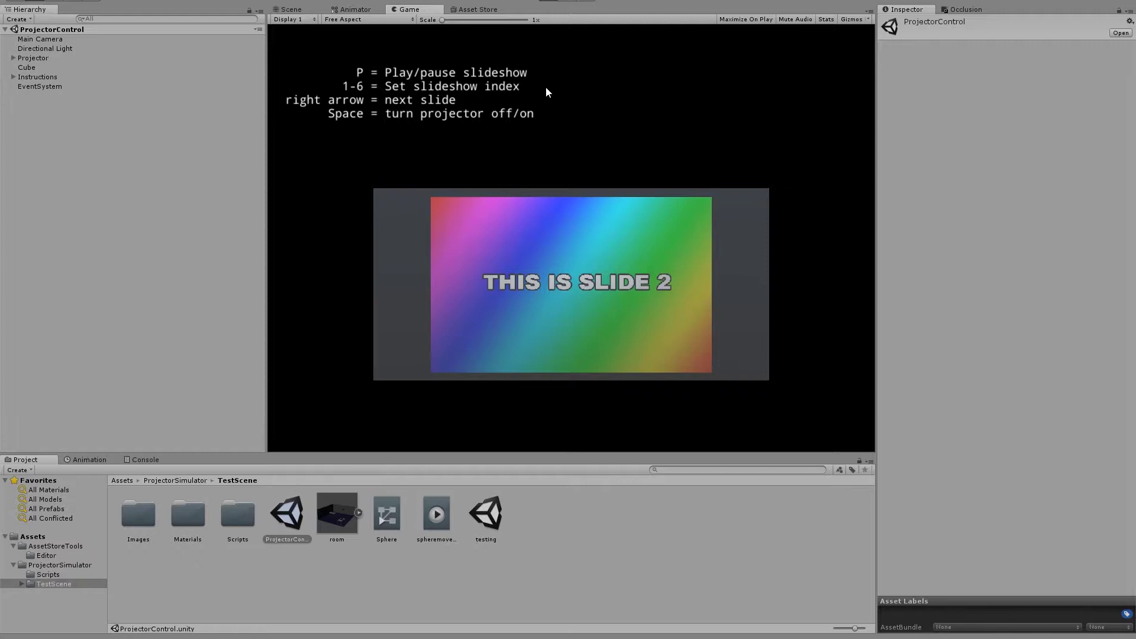
In Play mode, jump back and forth between slides 2–5 using the number keys
{"action": "key", "text": "4"}
{"action": "key", "text": "3"}
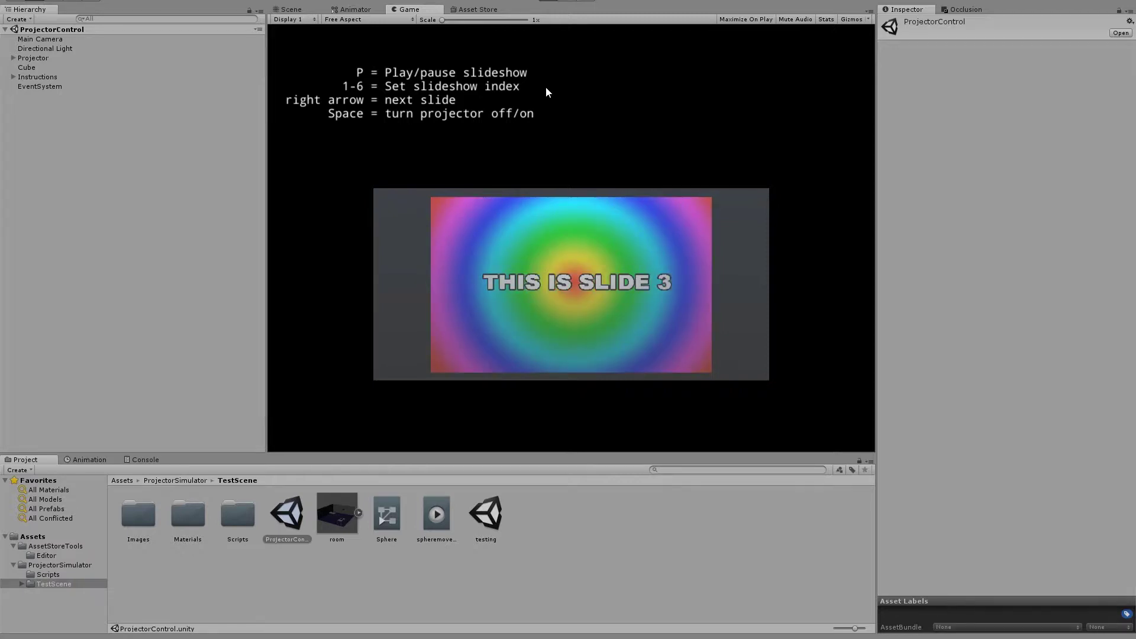
{"action": "key", "text": "2"}
{"action": "key", "text": "4"}
{"action": "key", "text": "2"}
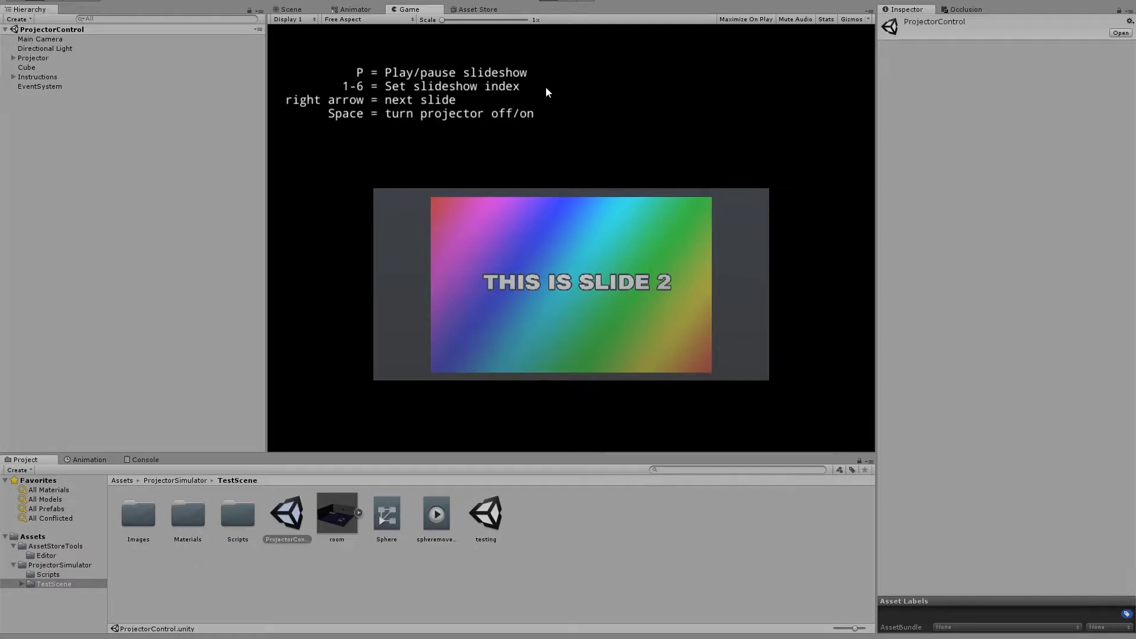
{"action": "key", "text": "3"}
{"action": "key", "text": "5"}
{"action": "key", "text": "2"}
Step through slides 3–6 and 1, advance with the right arrow, and toggle the projector with Space
{"action": "key", "text": "3"}
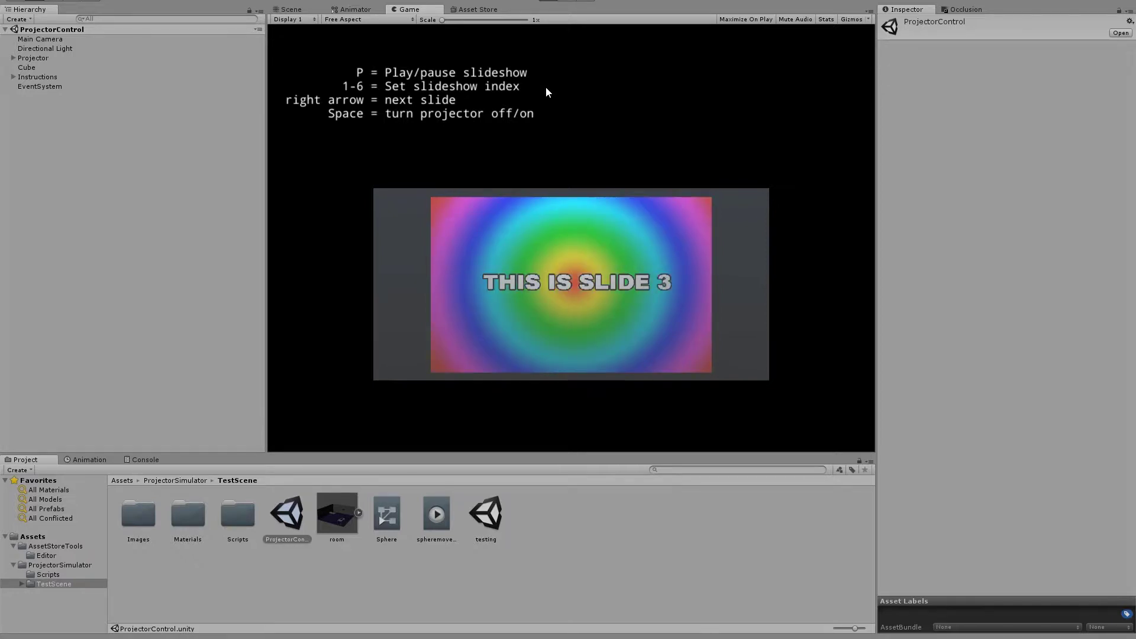
{"action": "key", "text": "4"}
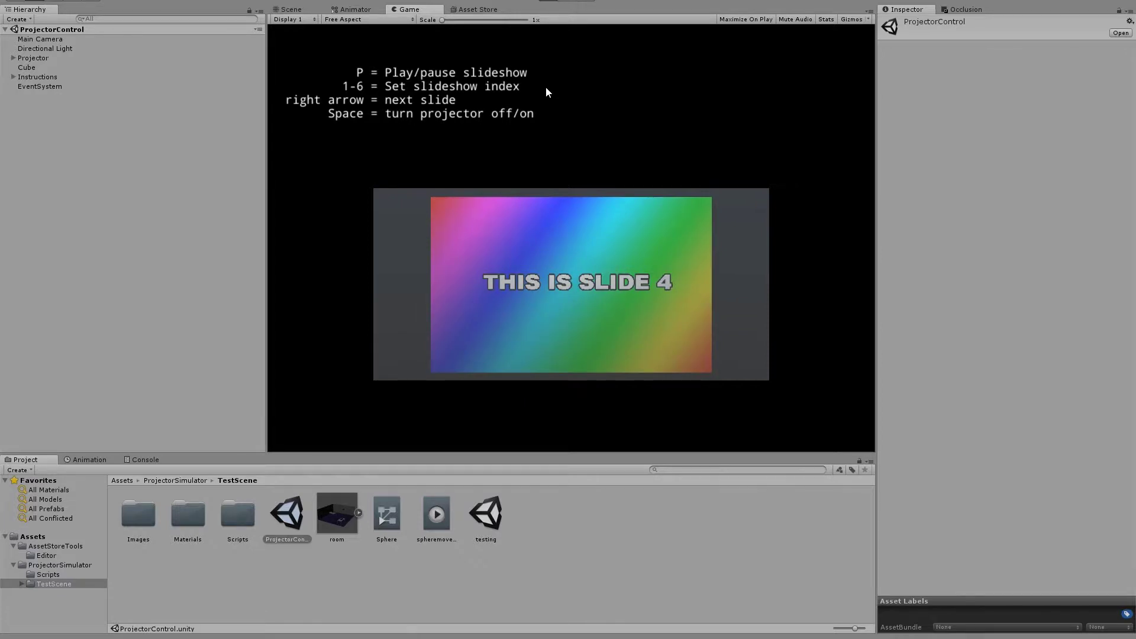
{"action": "key", "text": "5"}
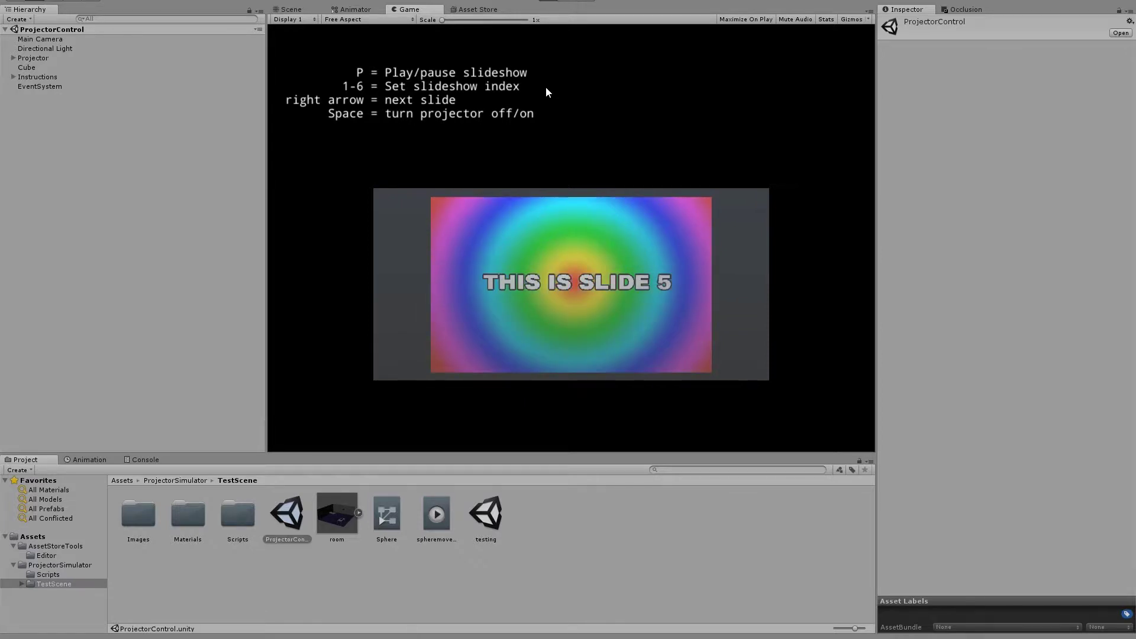
{"action": "key", "text": "6"}
{"action": "key", "text": "1"}
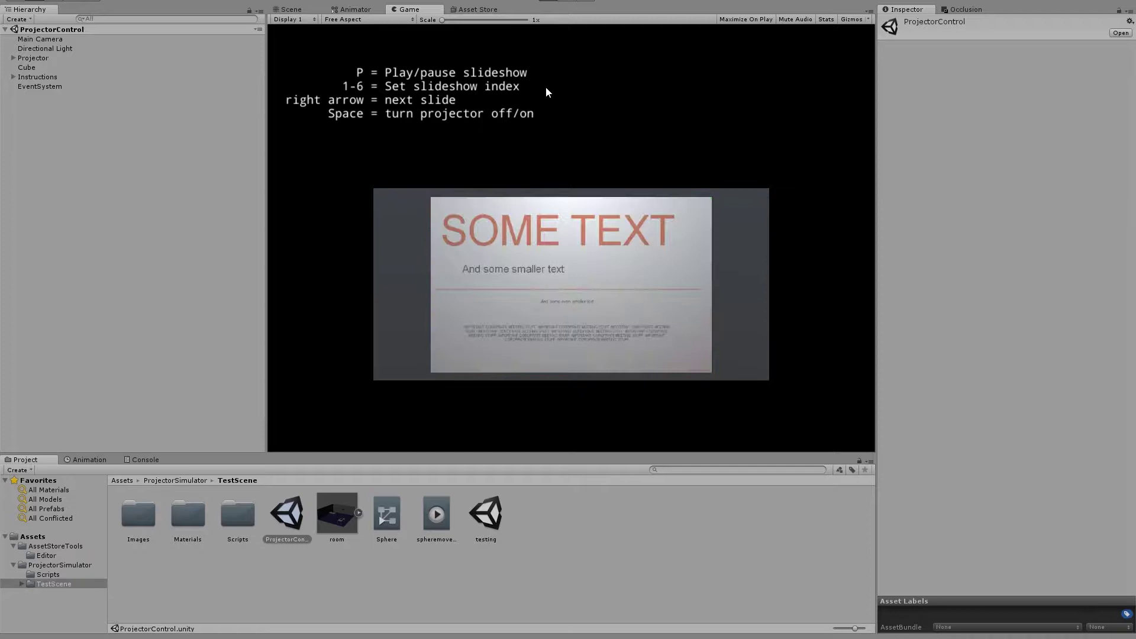
{"action": "key", "text": "3"}
{"action": "key", "text": "6"}
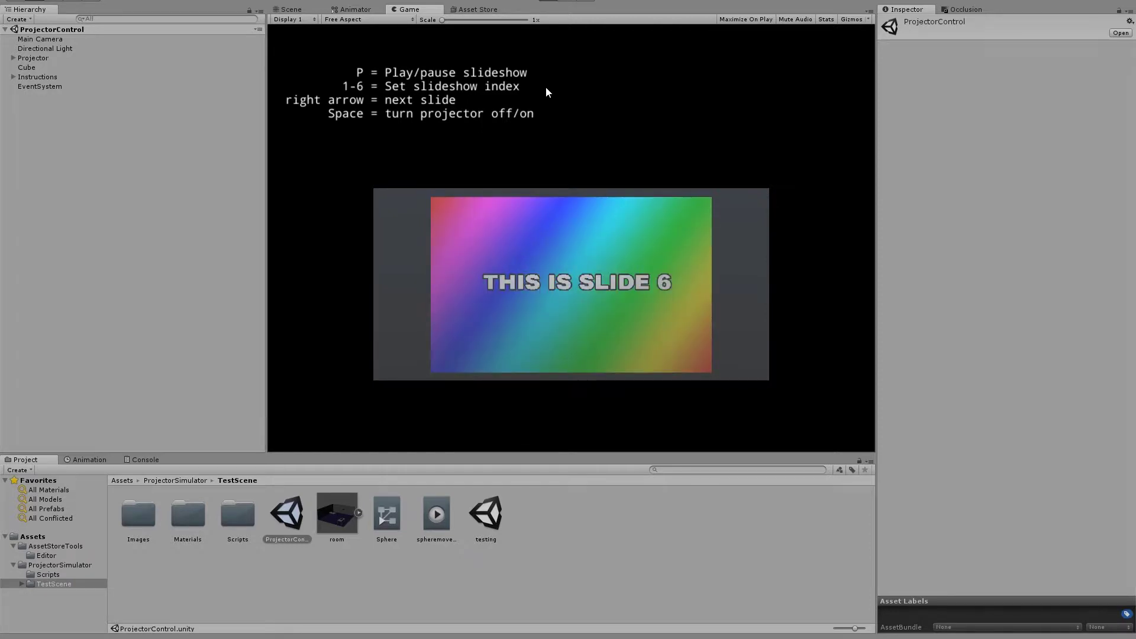
{"action": "key", "text": "Right"}
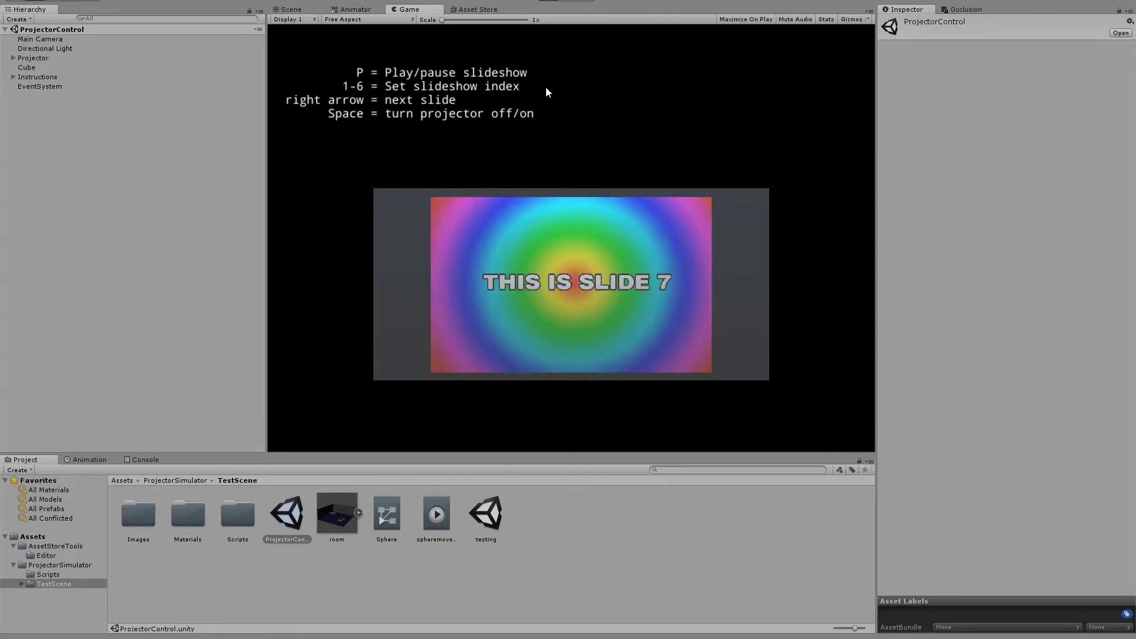
{"action": "key", "text": "space"}
{"action": "key", "text": "space"}
Select the Projector in the Hierarchy and toggle its Projector Sim (Script) checkbox off and on
{"action": "left_click", "coordinate": [13, 58]}
{"action": "left_click", "coordinate": [65, 59]}
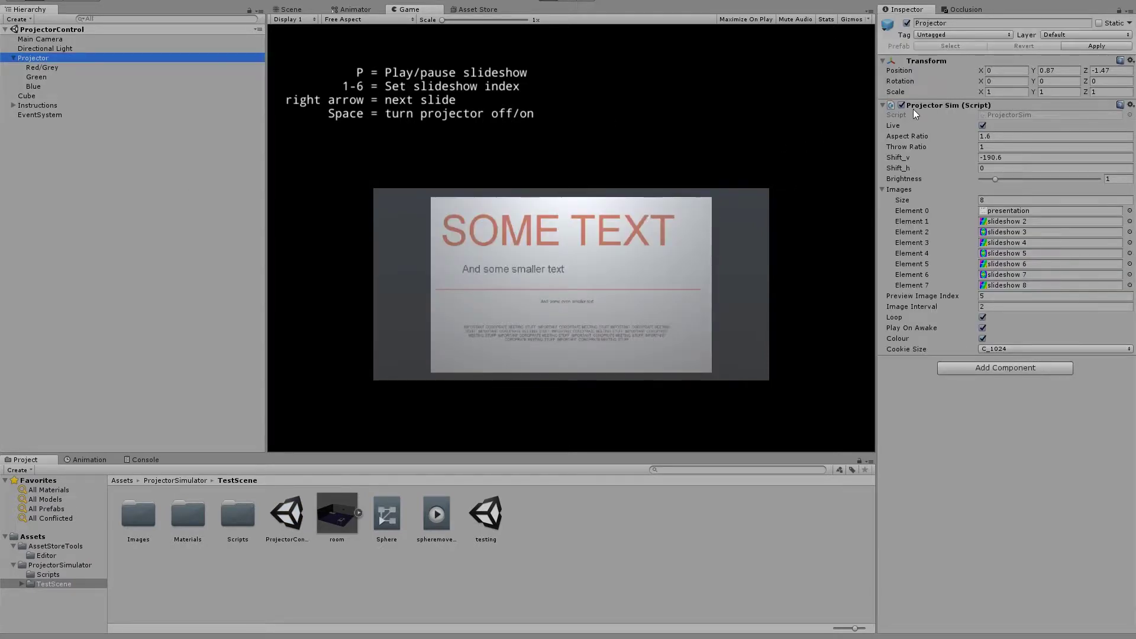
{"action": "left_click", "coordinate": [902, 106]}
{"action": "left_click", "coordinate": [902, 106]}
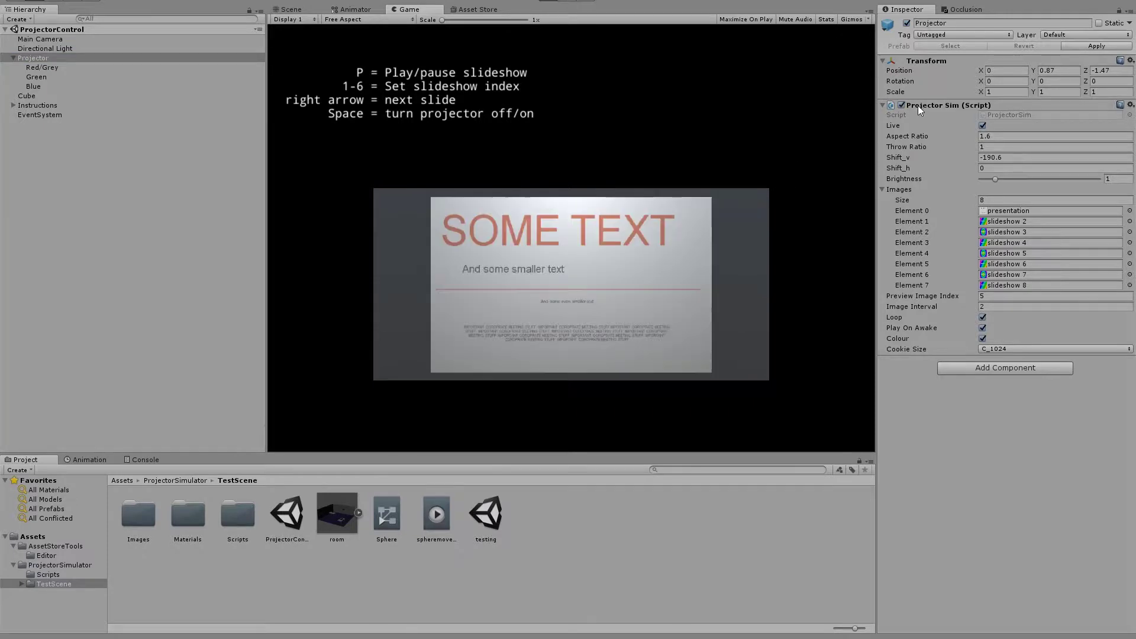
{"action": "left_click", "coordinate": [918, 105]}
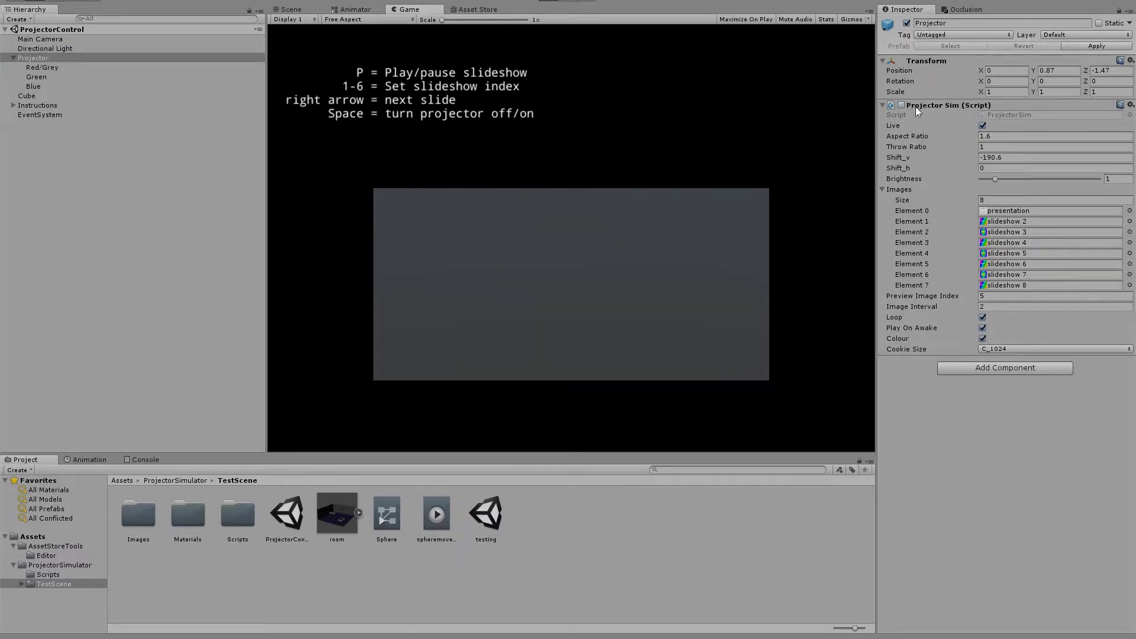
Stop the game, disable the Projector Sim script, and start Play again
{"action": "key", "text": "space"}
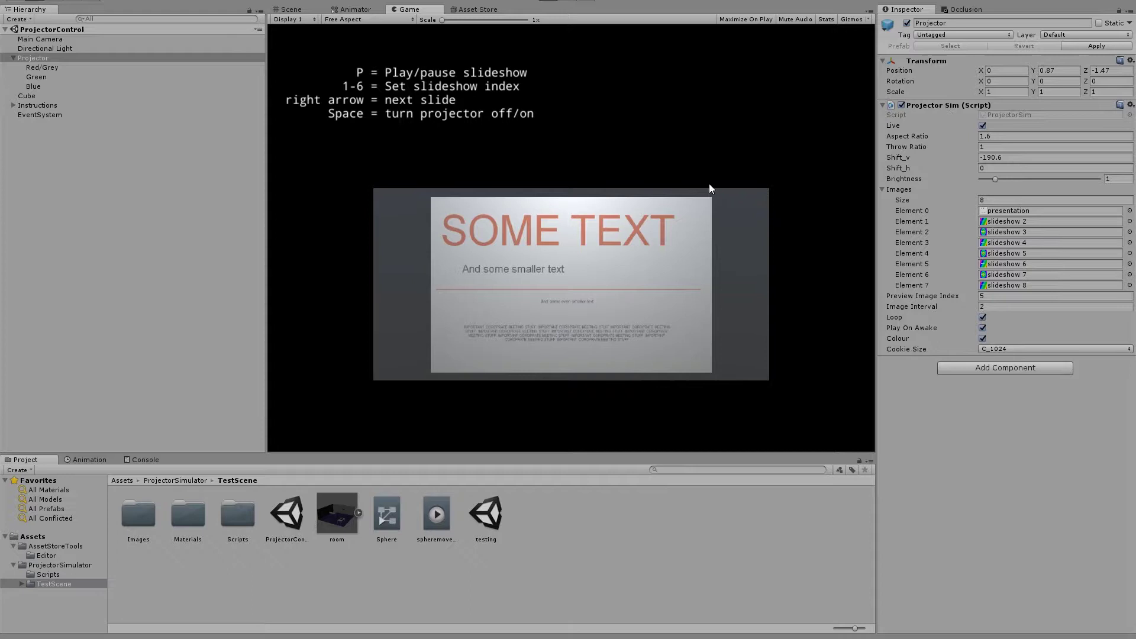
{"action": "key", "text": "ctrl+p"}
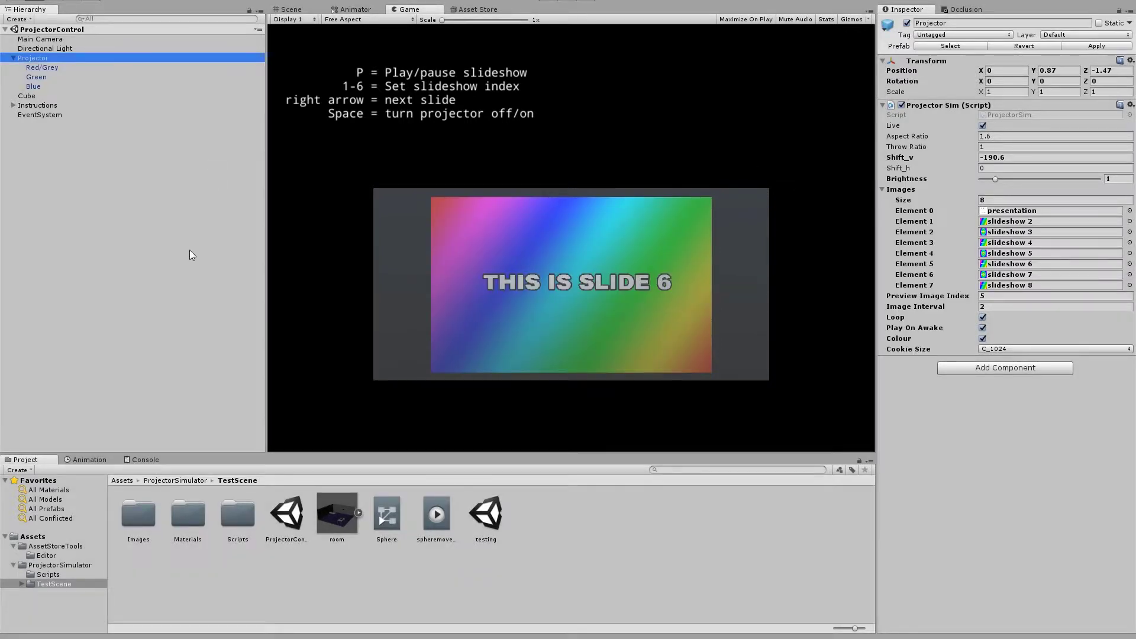
{"action": "left_click", "coordinate": [902, 105]}
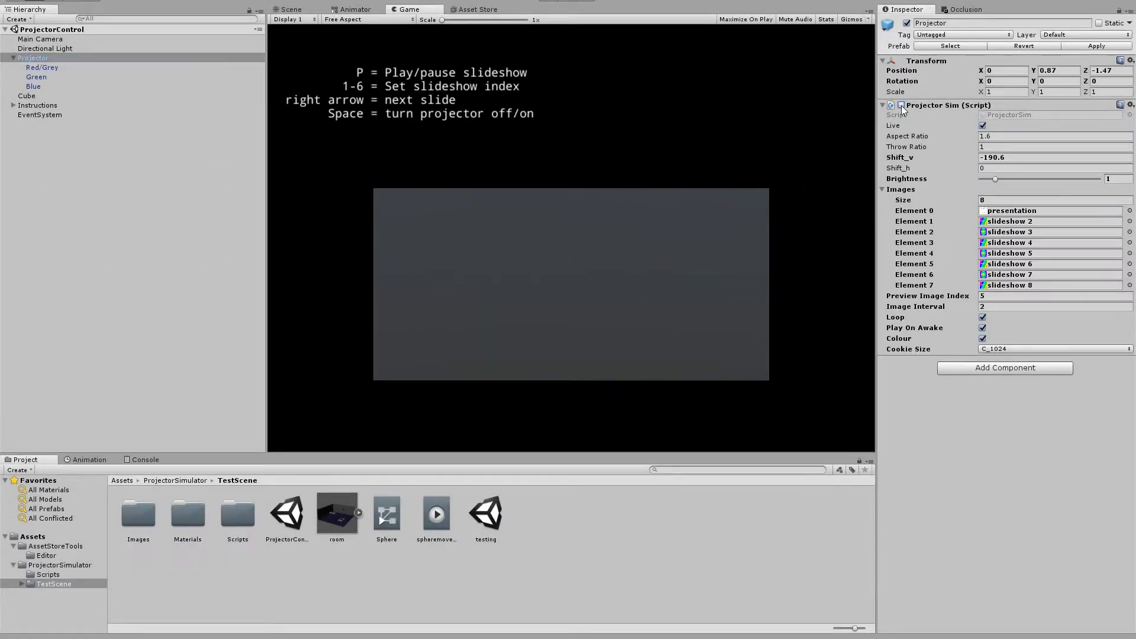
{"action": "left_click", "coordinate": [540, 2]}
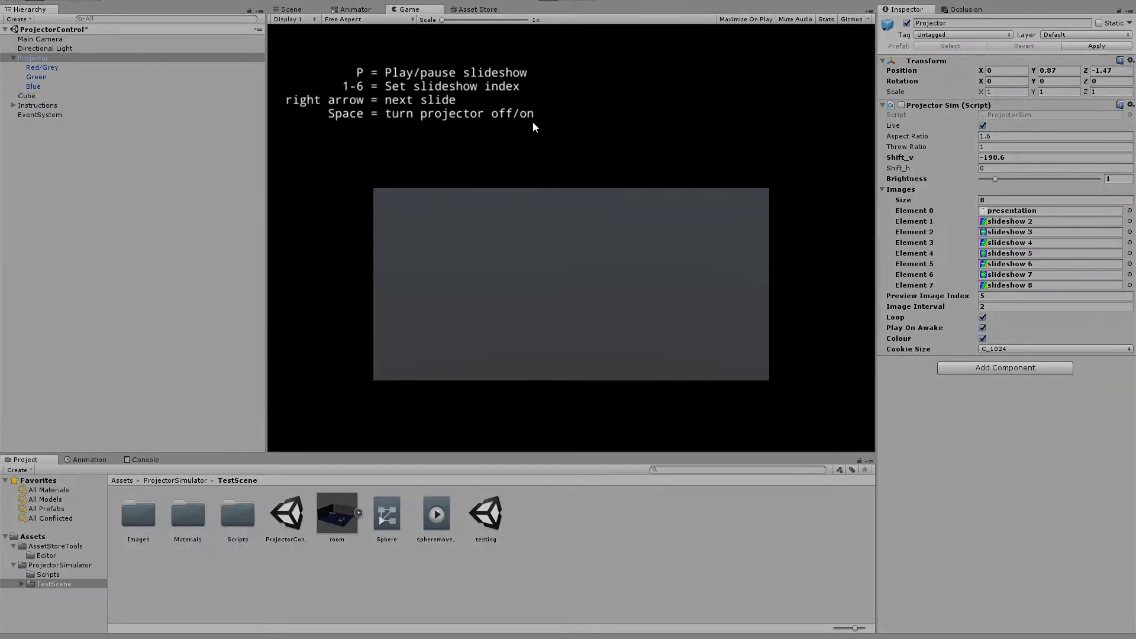
Toggle the projector with Space and advance one slide with the right arrow
{"action": "key", "text": "space"}
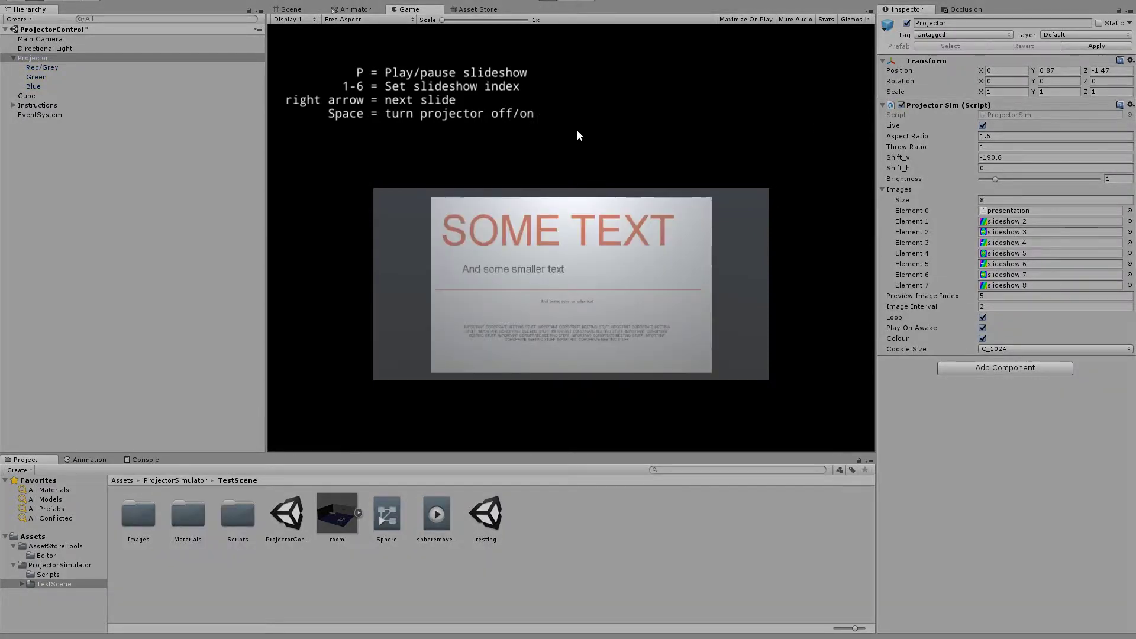
{"action": "key", "text": "space"}
{"action": "key", "text": "space"}
{"action": "key", "text": "Right"}
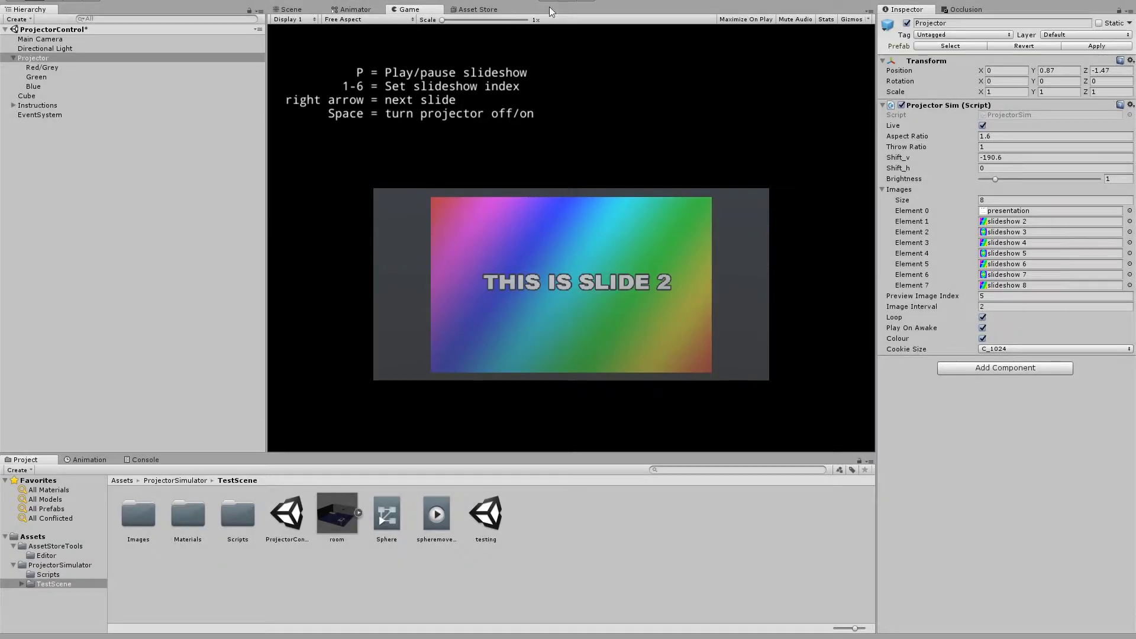
{"action": "key", "text": "space"}
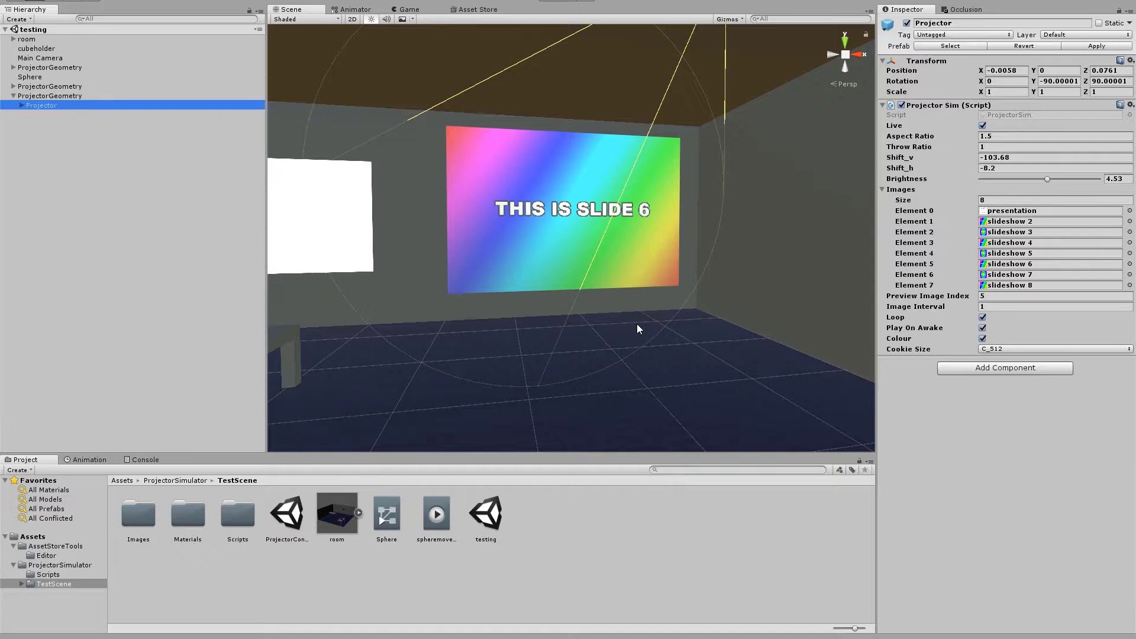
Play the Big Buck Bunny video in VirtualDub and seek to around frame 2370
{"action": "key", "text": "alt+Tab"}
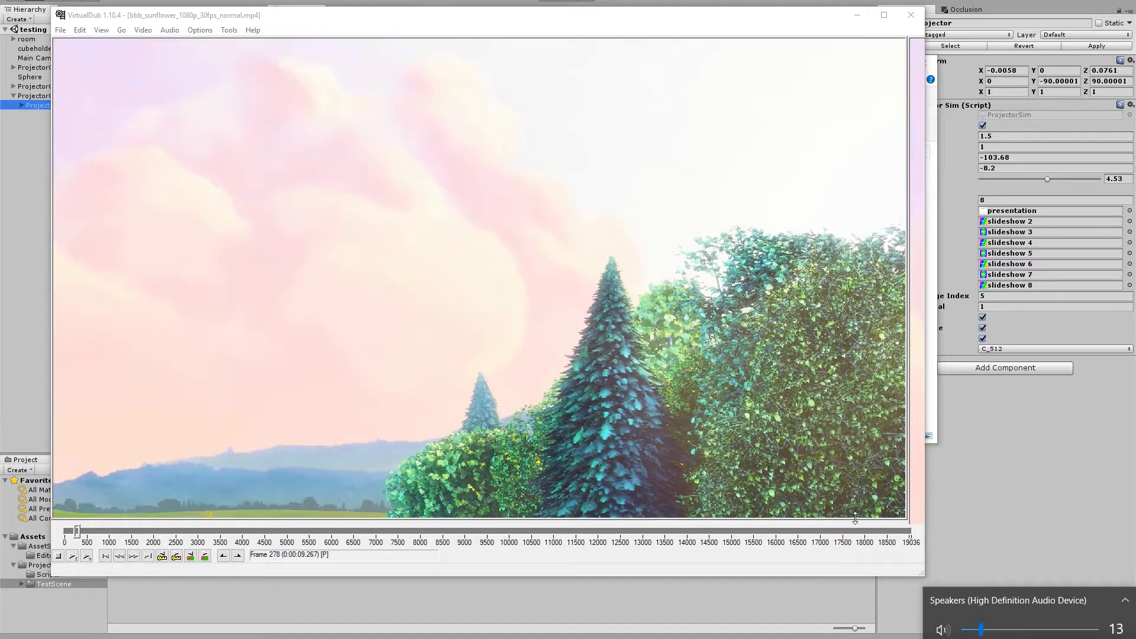
{"action": "key", "text": "space"}
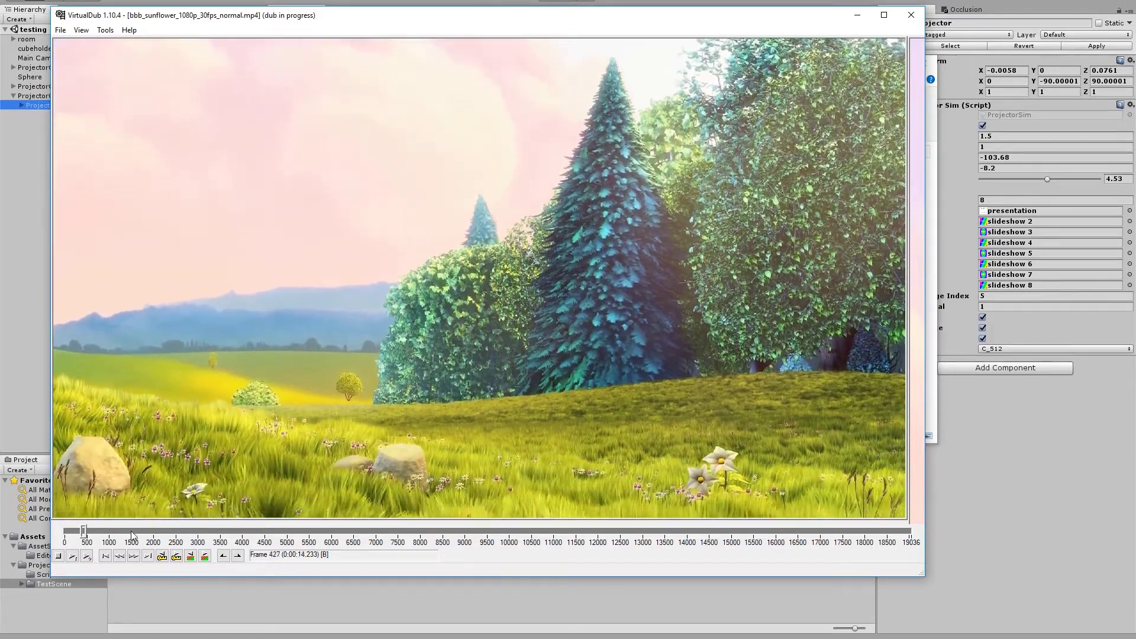
{"action": "key", "text": "Escape"}
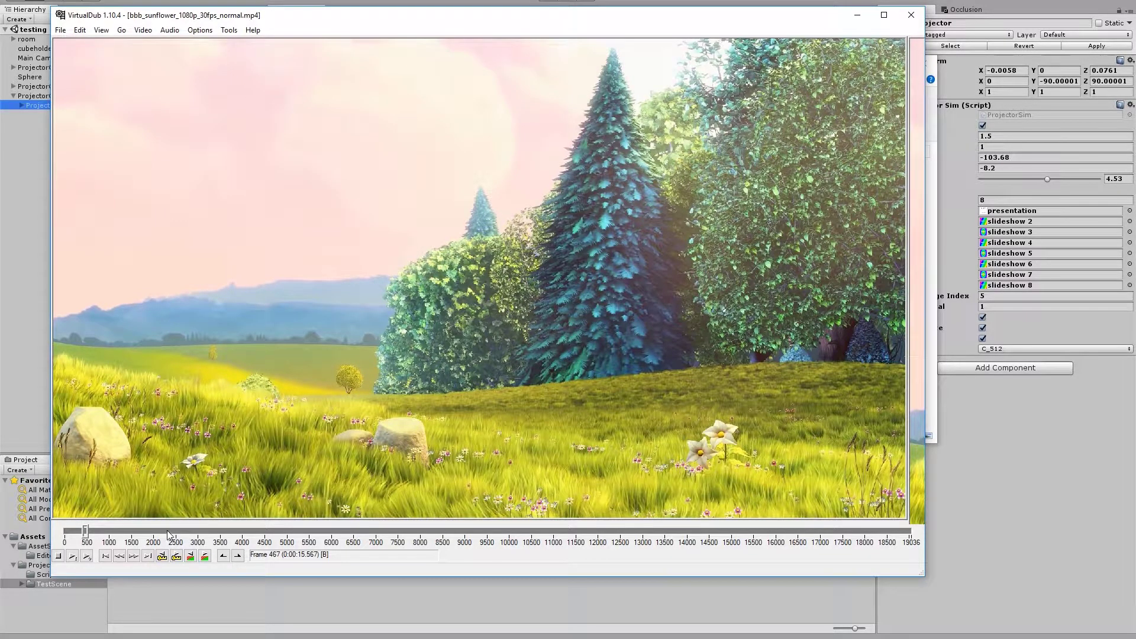
{"action": "left_click_drag", "start_coordinate": [176, 535], "coordinate": [171, 536]}
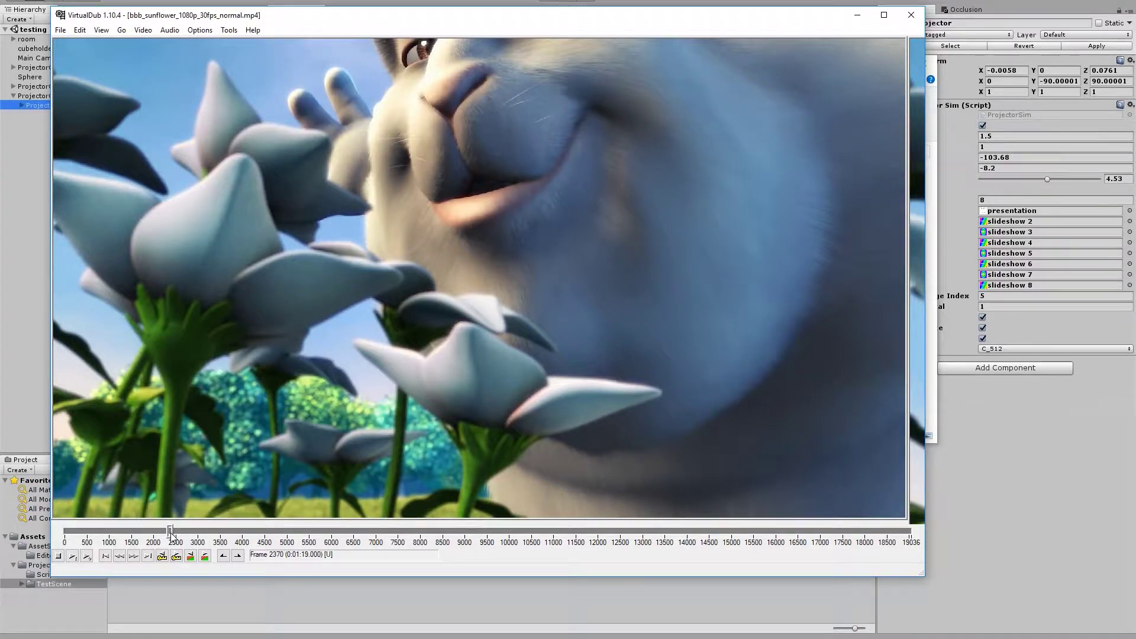
{"action": "key", "text": "space"}
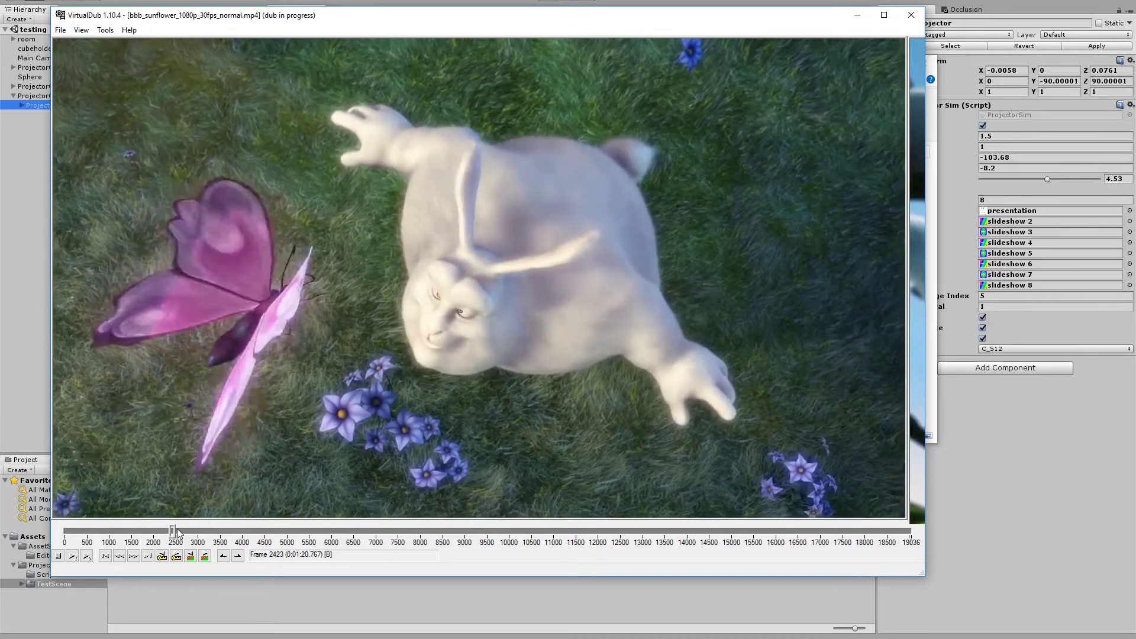
{"action": "key", "text": "space"}
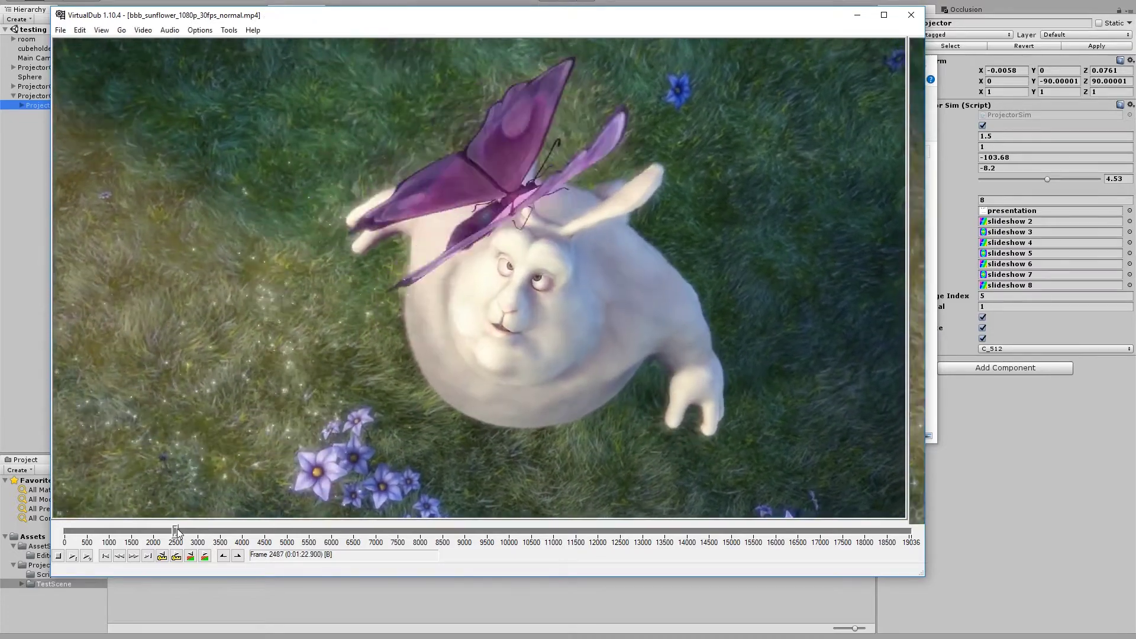
Mark In at frame 2422, then seek to frame 3365 and Mark Out
{"action": "key", "text": "Left"}
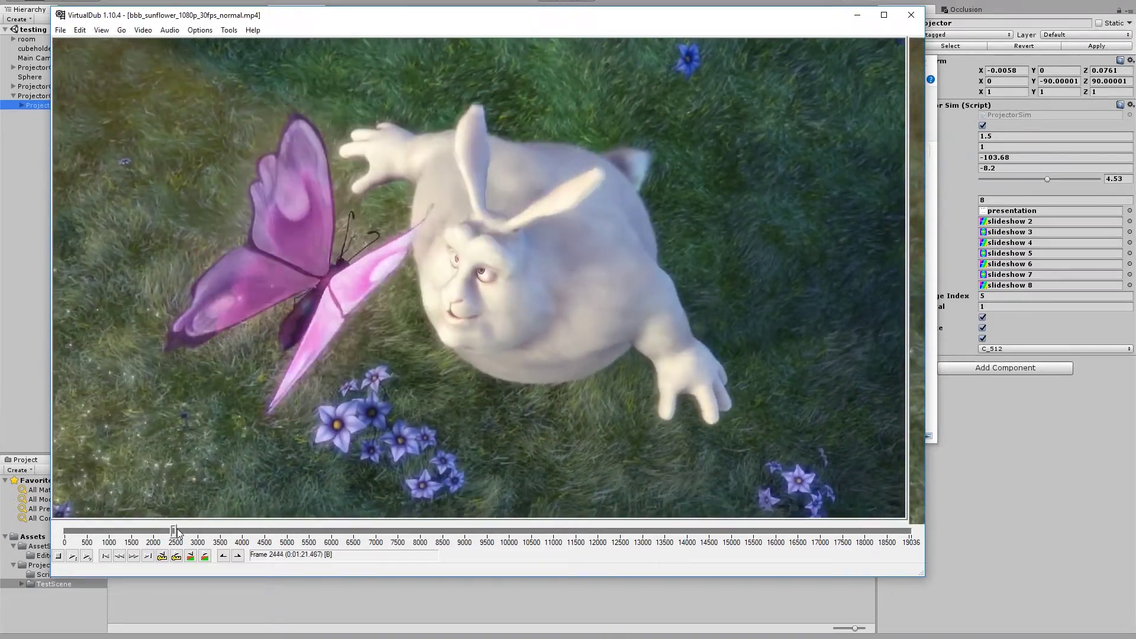
{"action": "key", "text": "Right"}
{"action": "key", "text": "Right"}
{"action": "key", "text": "Right"}
{"action": "key", "text": "Right"}
{"action": "key", "text": "Right"}
{"action": "key", "text": "Right"}
{"action": "key", "text": "Right"}
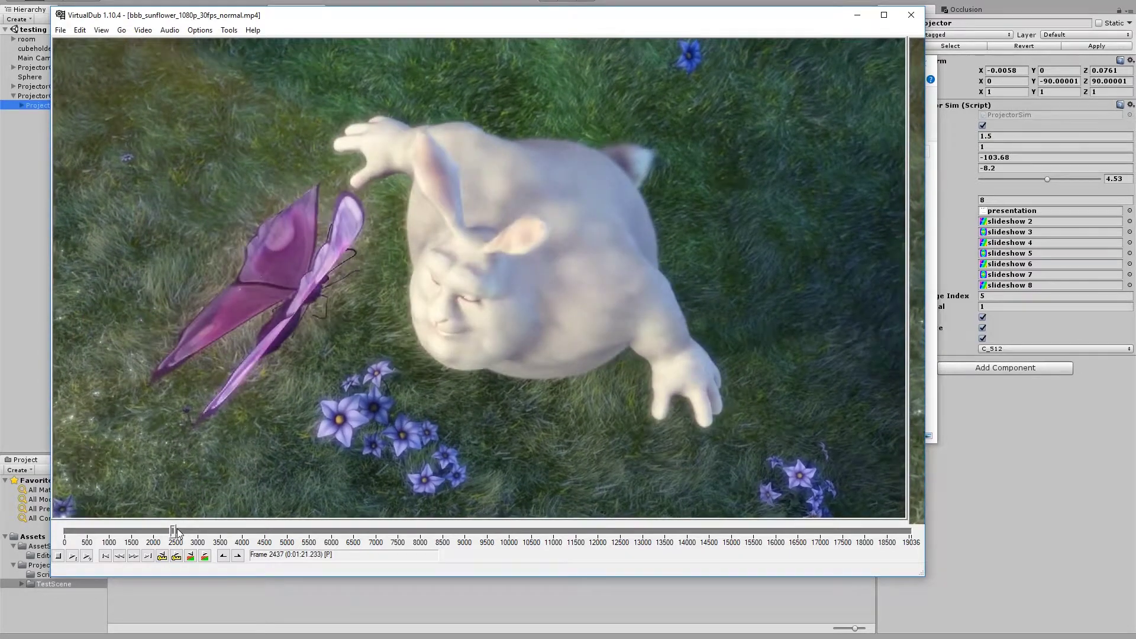
{"action": "key", "text": "Left"}
{"action": "key", "text": "Left"}
{"action": "key", "text": "Left"}
{"action": "key", "text": "Left"}
{"action": "key", "text": "Left"}
{"action": "key", "text": "Left"}
{"action": "key", "text": "Left"}
{"action": "key", "text": "Left"}
{"action": "key", "text": "Left"}
{"action": "key", "text": "Left"}
{"action": "key", "text": "Left"}
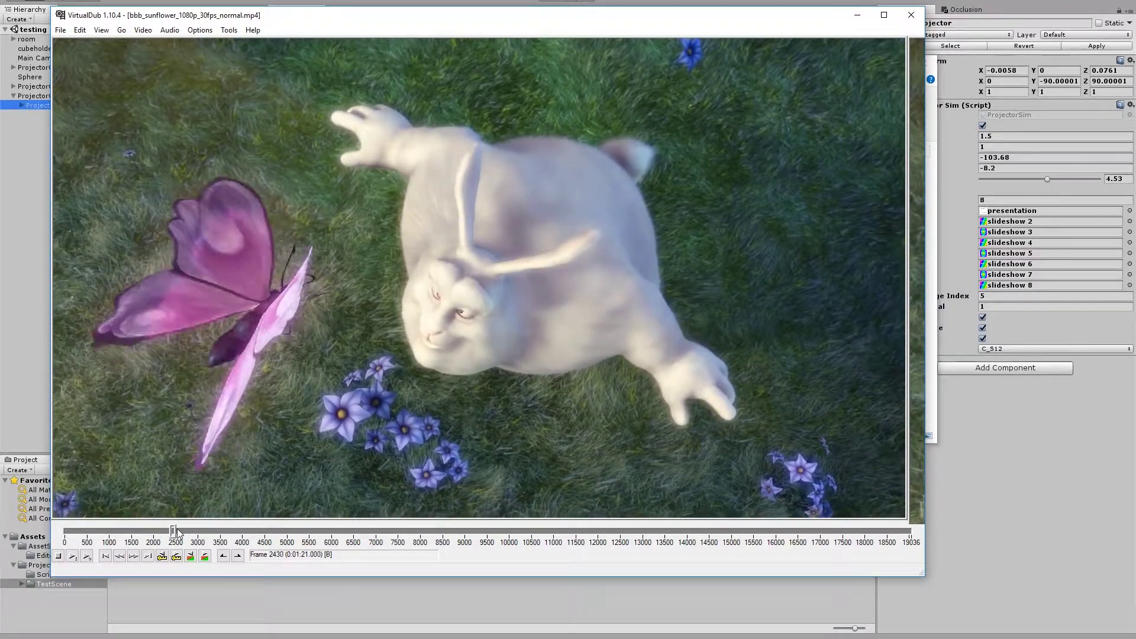
{"action": "key", "text": "Left"}
{"action": "key", "text": "Left"}
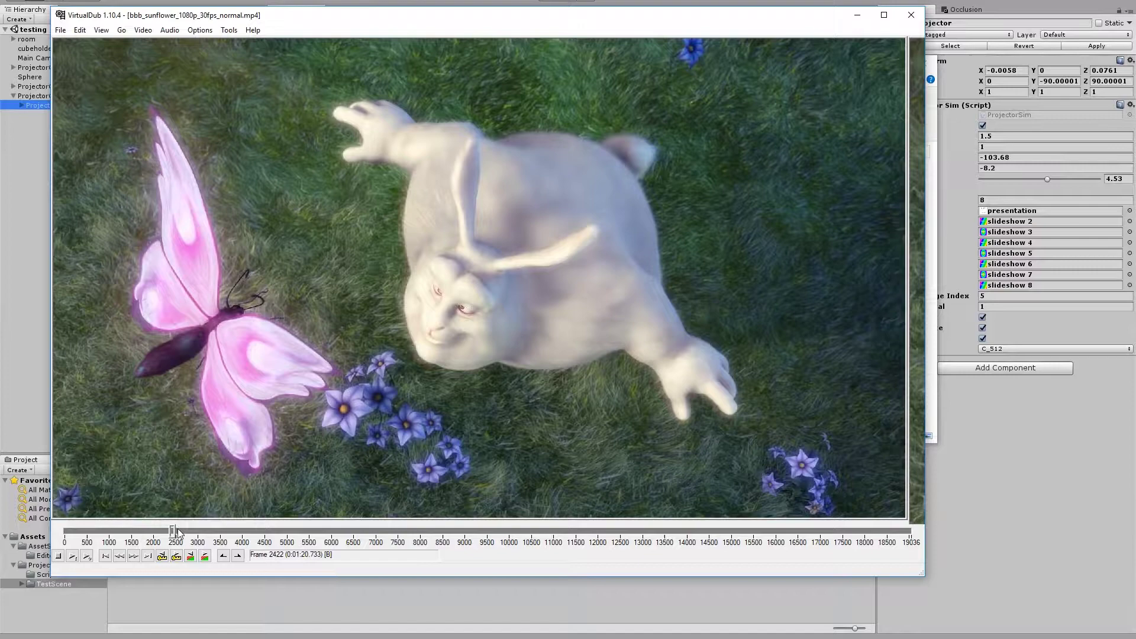
{"action": "left_click", "coordinate": [224, 556]}
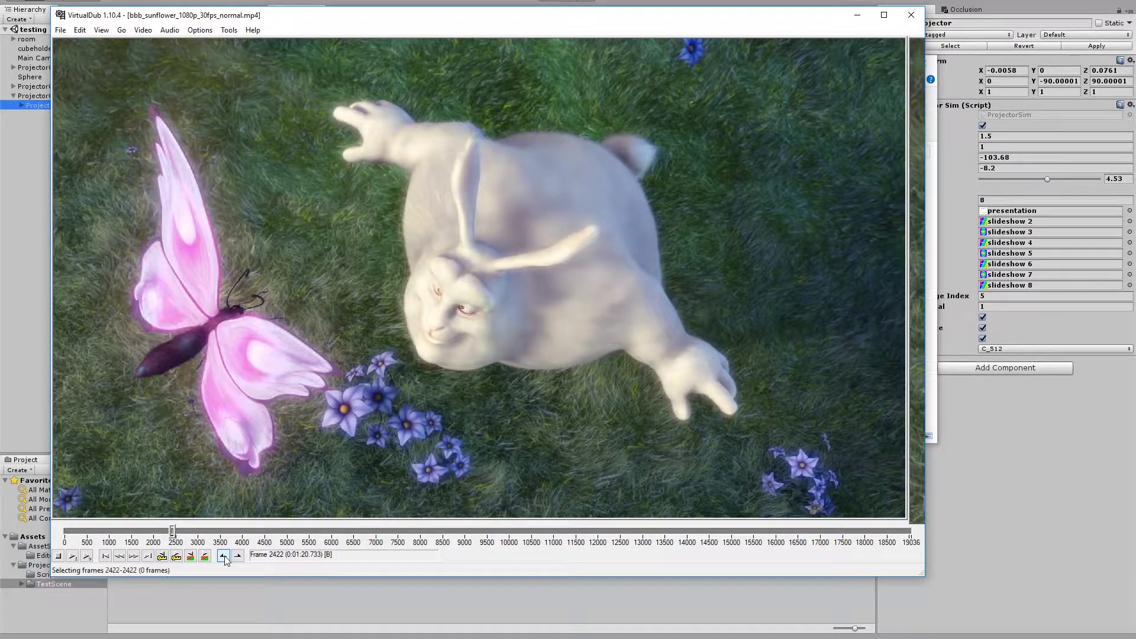
{"action": "left_click_drag", "start_coordinate": [172, 531], "coordinate": [219, 517]}
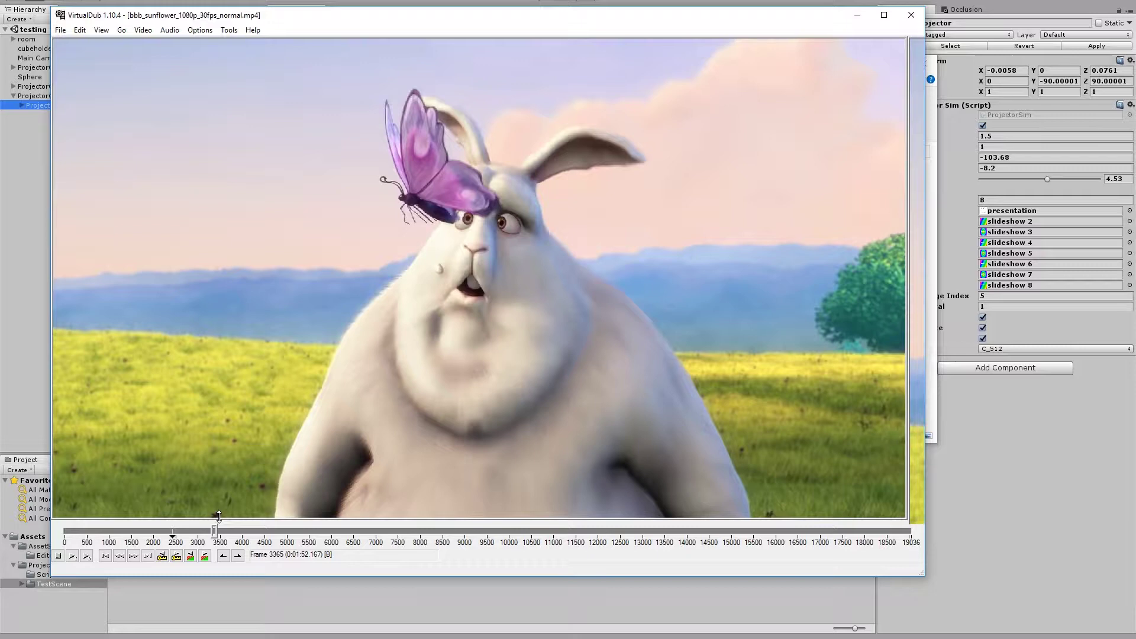
{"action": "left_click", "coordinate": [237, 557]}
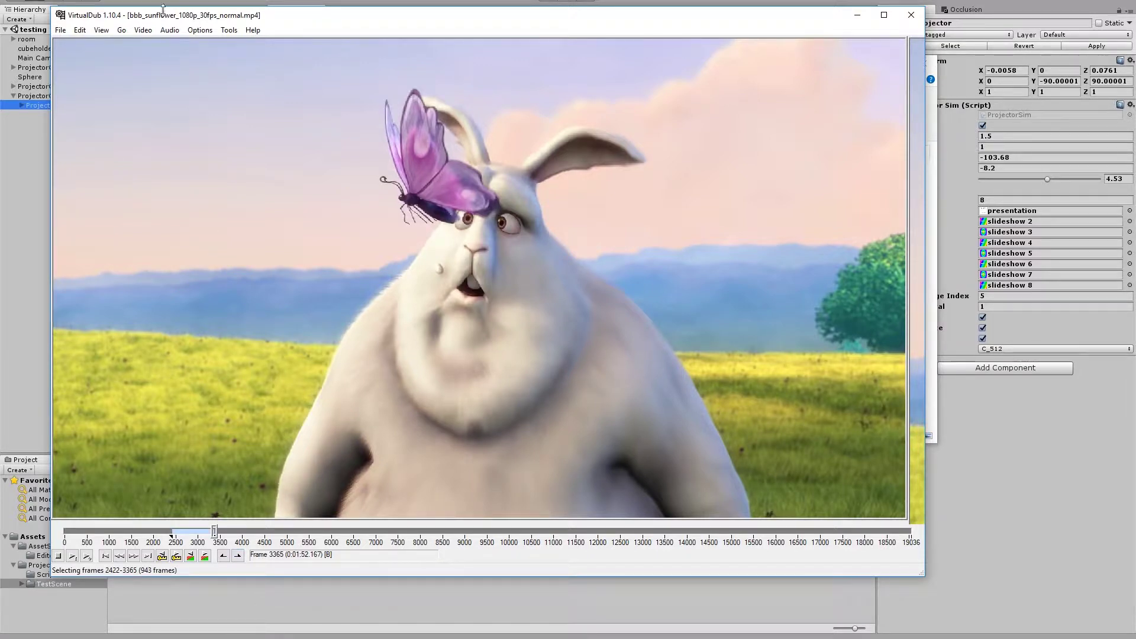
Set the Video Frame Rate option to process every other frame (decimate by 2)
{"action": "left_click", "coordinate": [137, 30]}
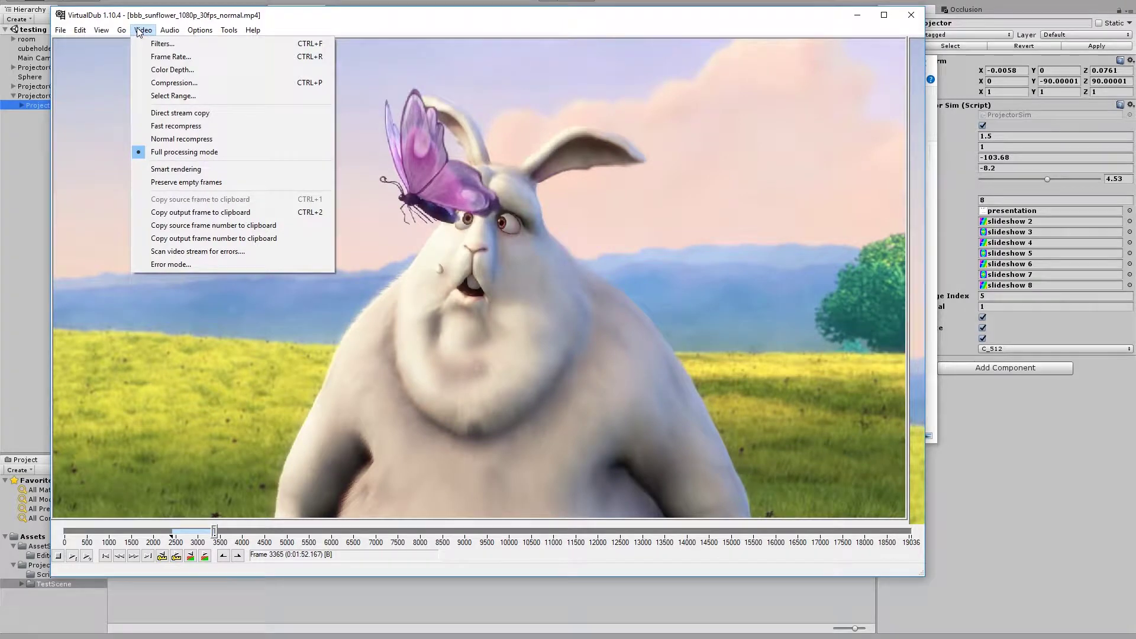
{"action": "left_click", "coordinate": [151, 57]}
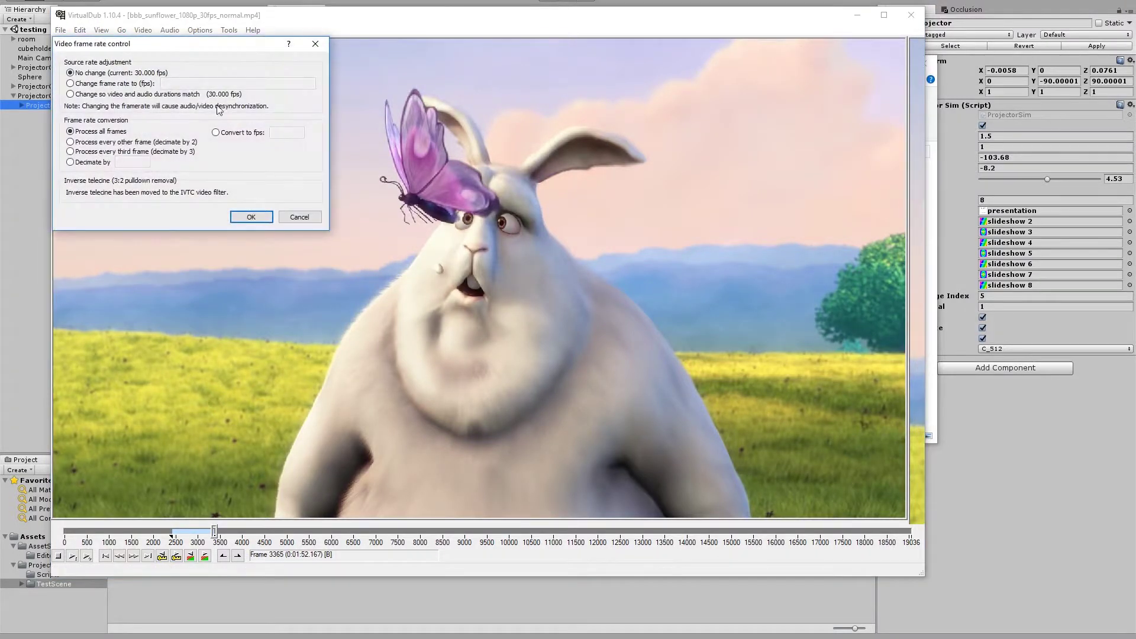
{"action": "left_click", "coordinate": [112, 144]}
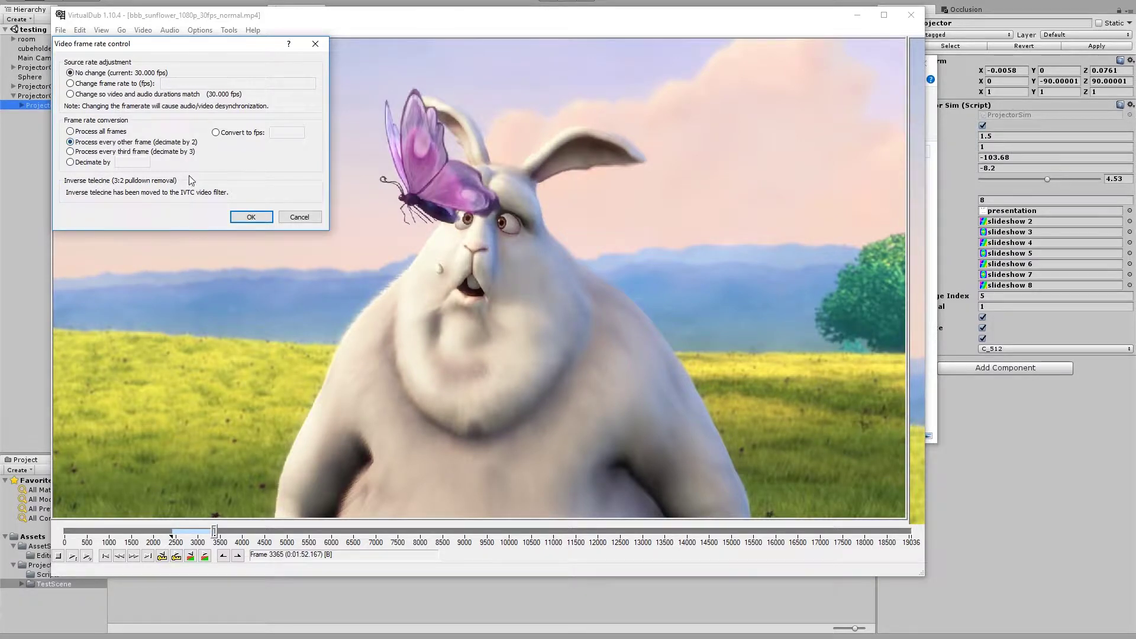
{"action": "left_click", "coordinate": [248, 217]}
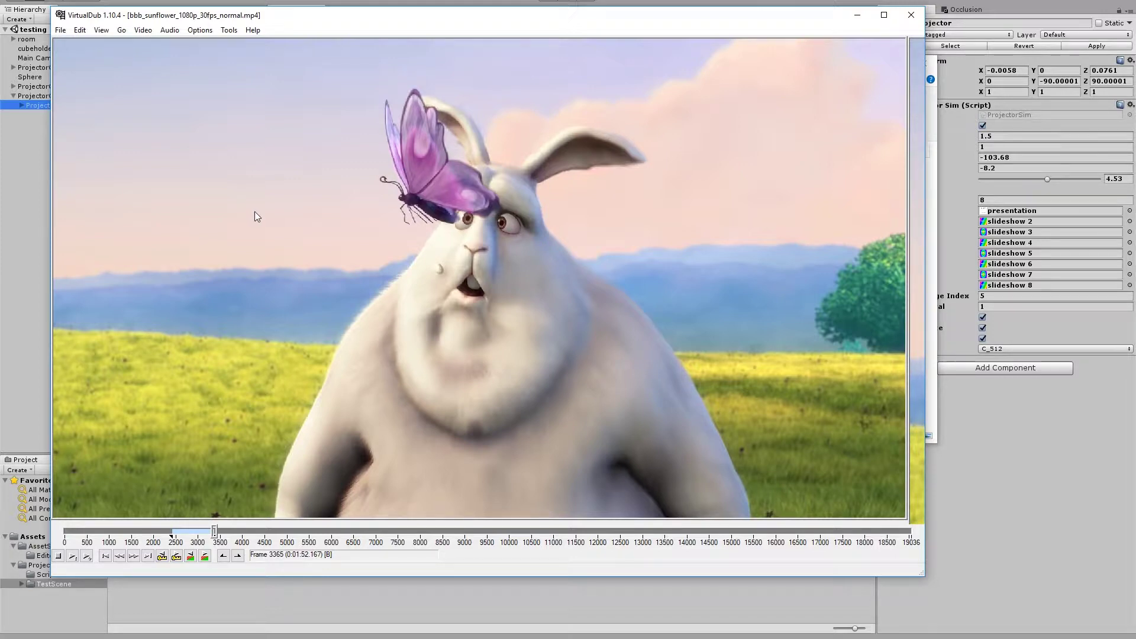
Set up an image-sequence export named BBB in JPEG format with quality lowered to 50
{"action": "left_click", "coordinate": [61, 31]}
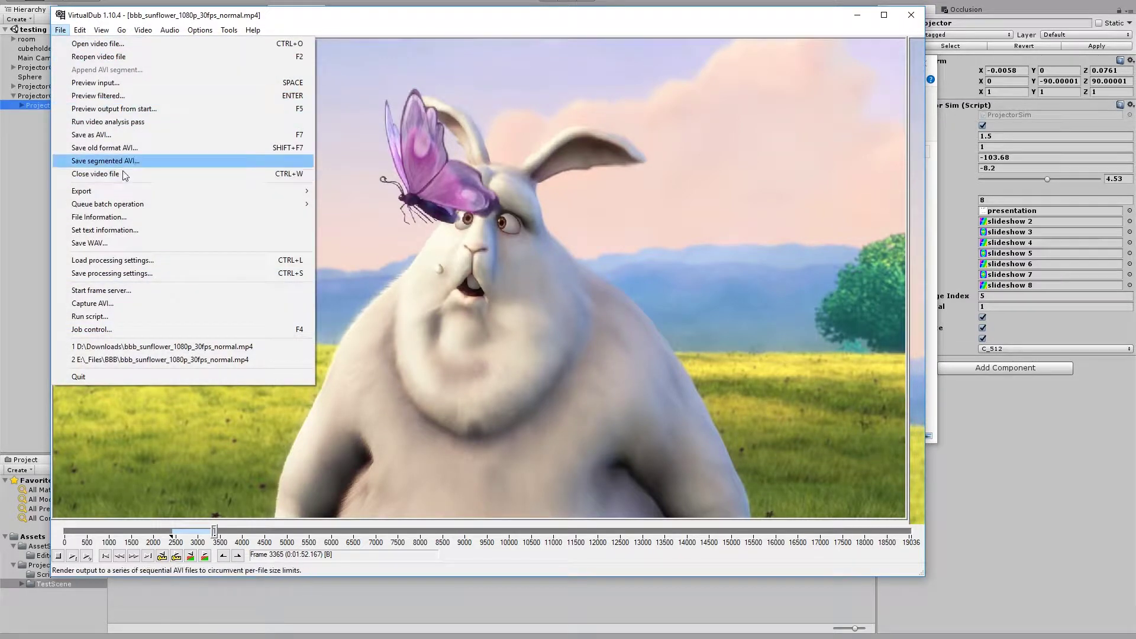
{"action": "mouse_move", "coordinate": [120, 195]}
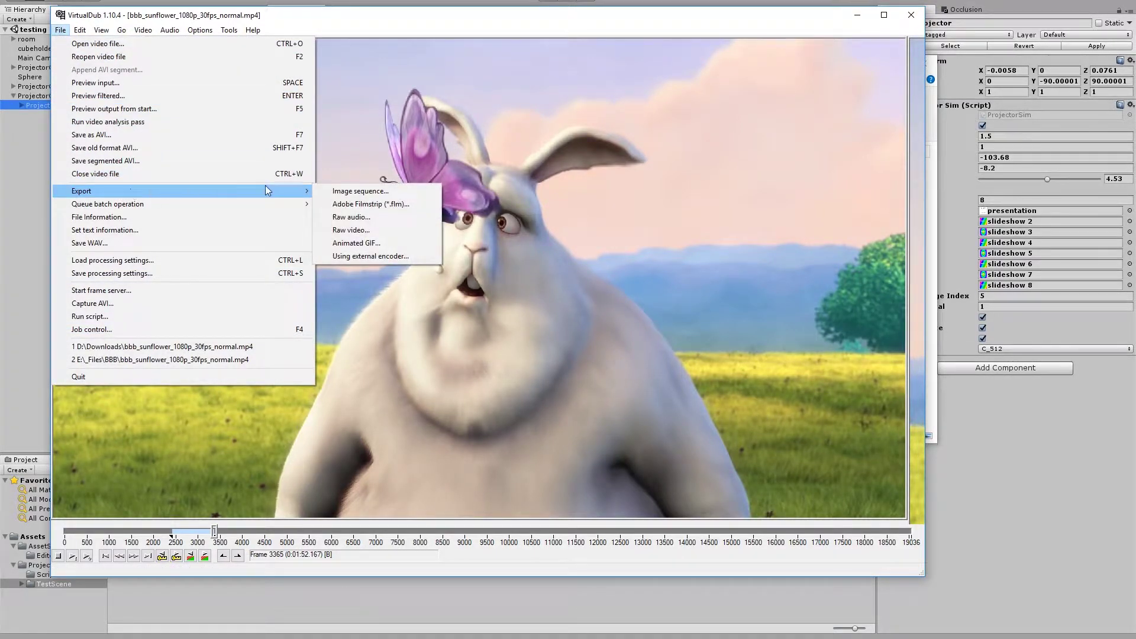
{"action": "left_click", "coordinate": [349, 192]}
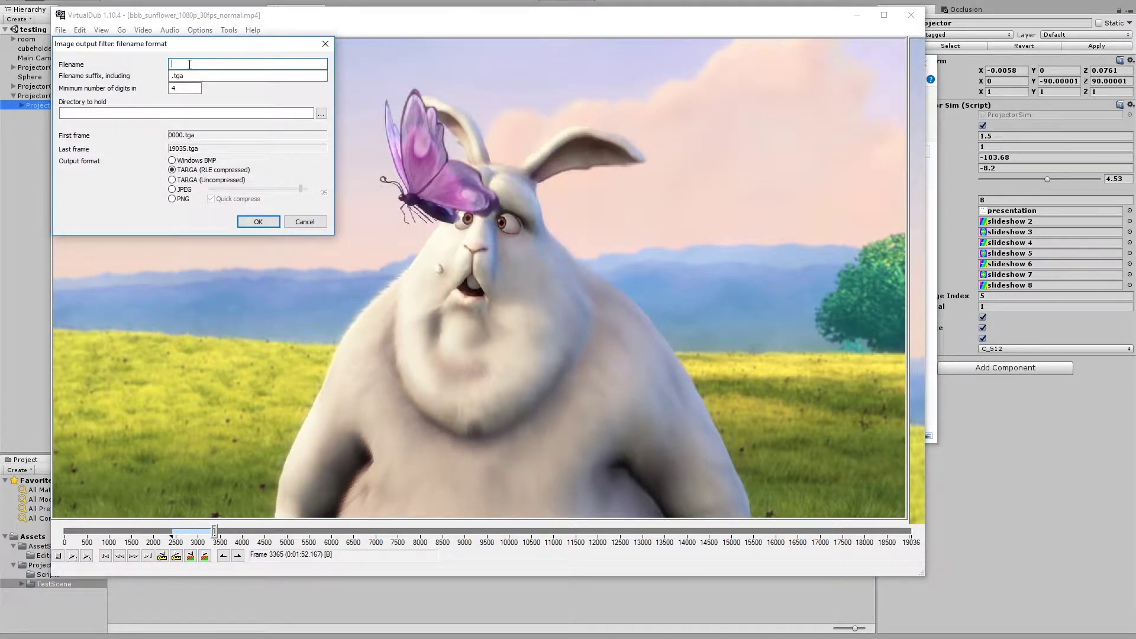
{"action": "type", "text": "BBB"}
{"action": "left_click_drag", "start_coordinate": [194, 45], "coordinate": [206, 58]}
{"action": "left_click", "coordinate": [199, 206]}
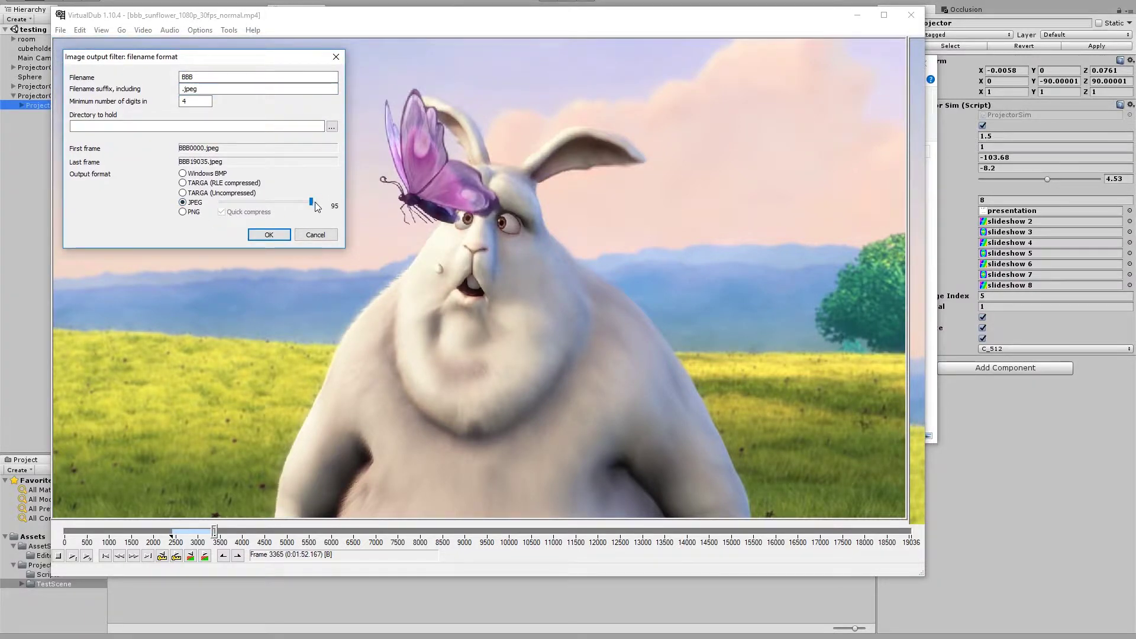
{"action": "left_click_drag", "start_coordinate": [315, 203], "coordinate": [269, 202]}
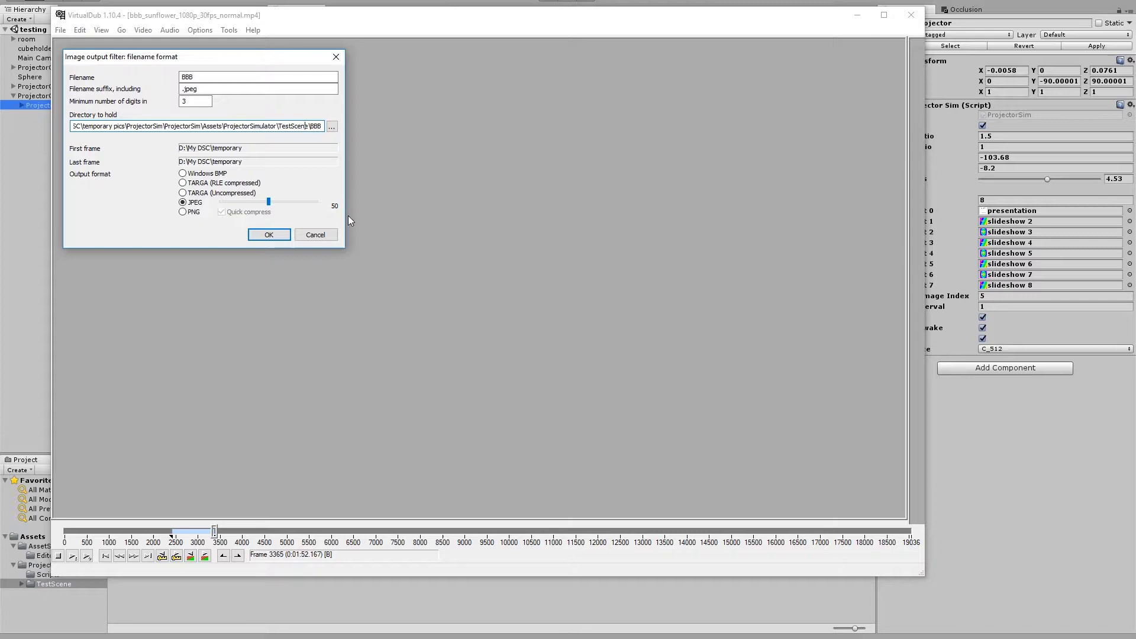
Confirm the image output dialog and render all 471 frames as JPEGs into the BBB folder
{"action": "left_click", "coordinate": [269, 235]}
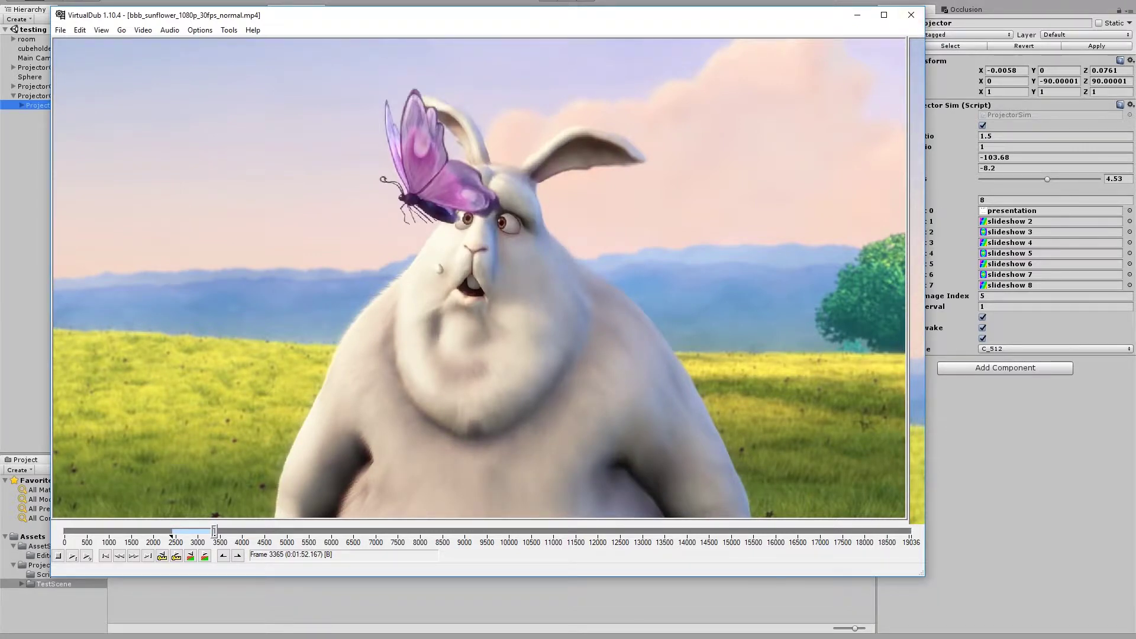
Close VirtualDub and inspect imported frames BBB470, BBB012, BBB010 and BBB000 in the BBB folder
{"action": "left_click", "coordinate": [911, 15]}
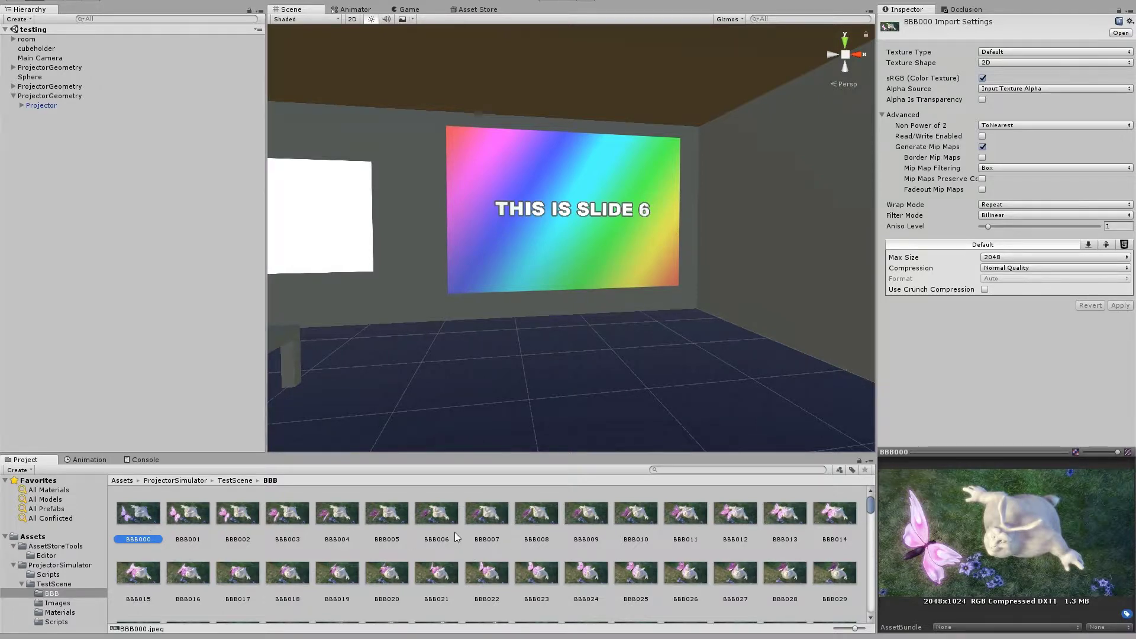
{"action": "left_click_drag", "start_coordinate": [871, 509], "coordinate": [867, 606]}
{"action": "left_click", "coordinate": [389, 591]}
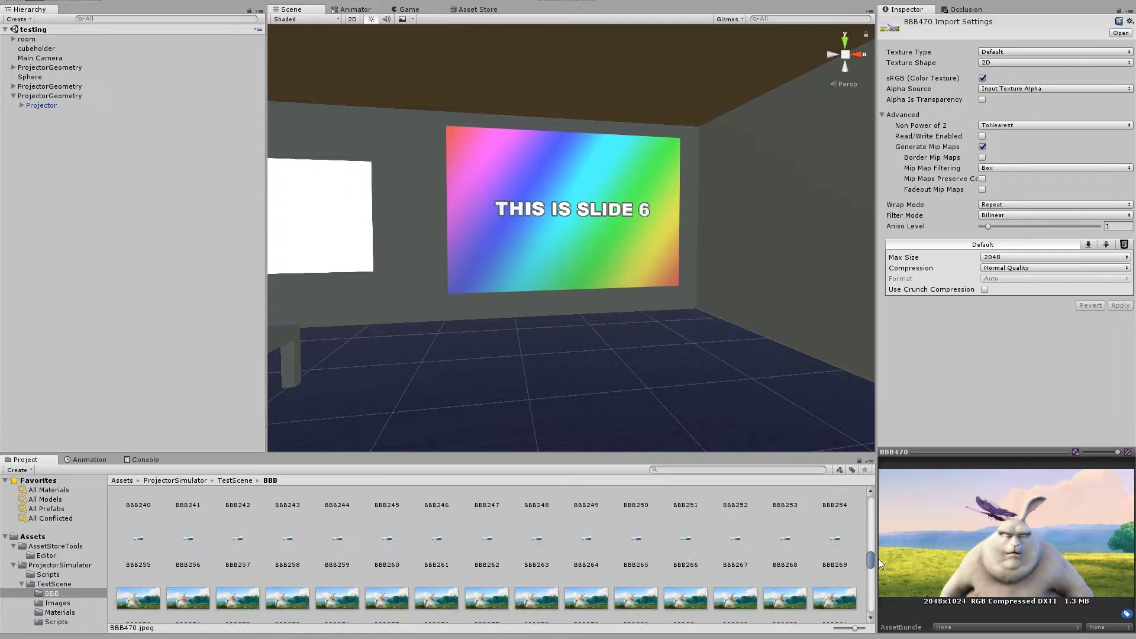
{"action": "left_click_drag", "start_coordinate": [871, 605], "coordinate": [891, 491]}
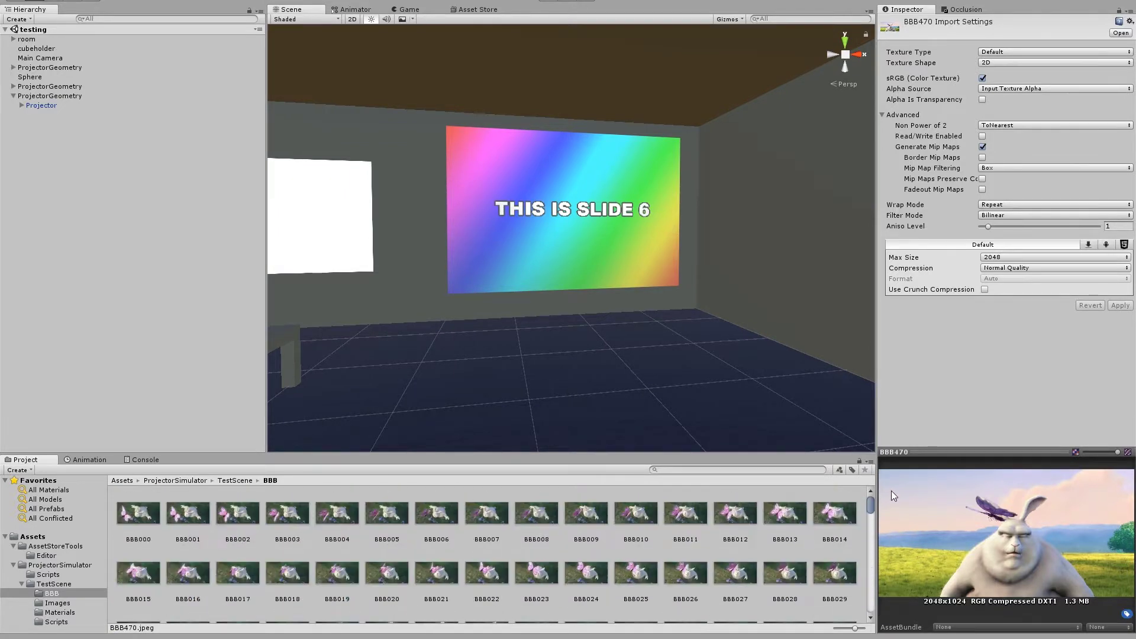
{"action": "left_click", "coordinate": [731, 538]}
{"action": "left_click", "coordinate": [642, 526]}
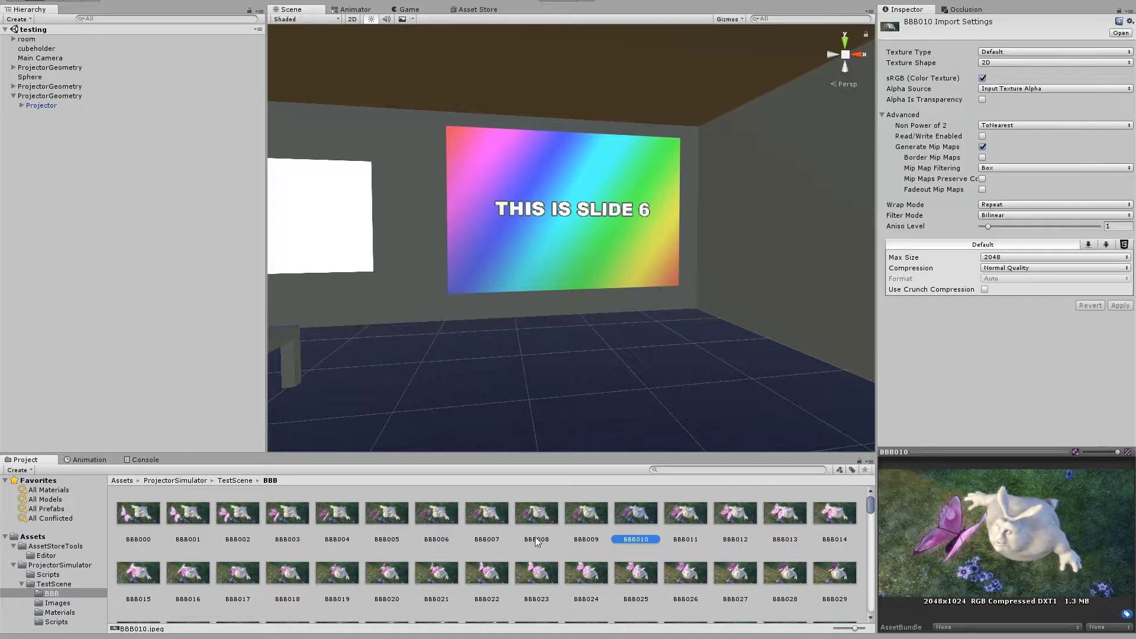
{"action": "left_click", "coordinate": [142, 513]}
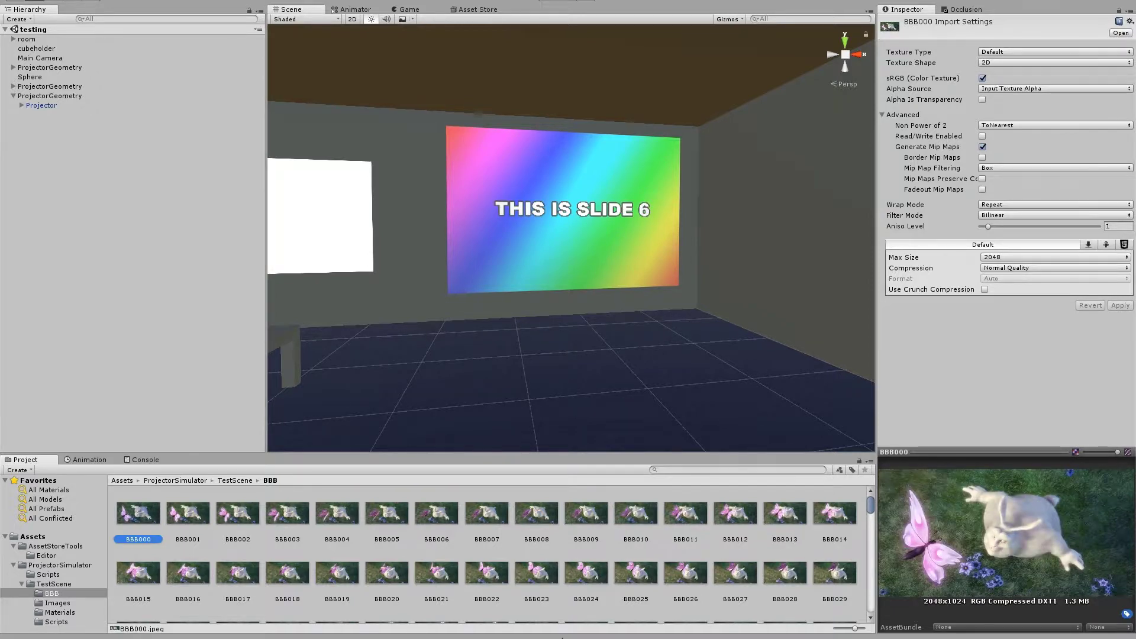
{"action": "key", "text": "super"}
{"action": "type", "text": "calc"}
{"action": "key", "text": "Return"}
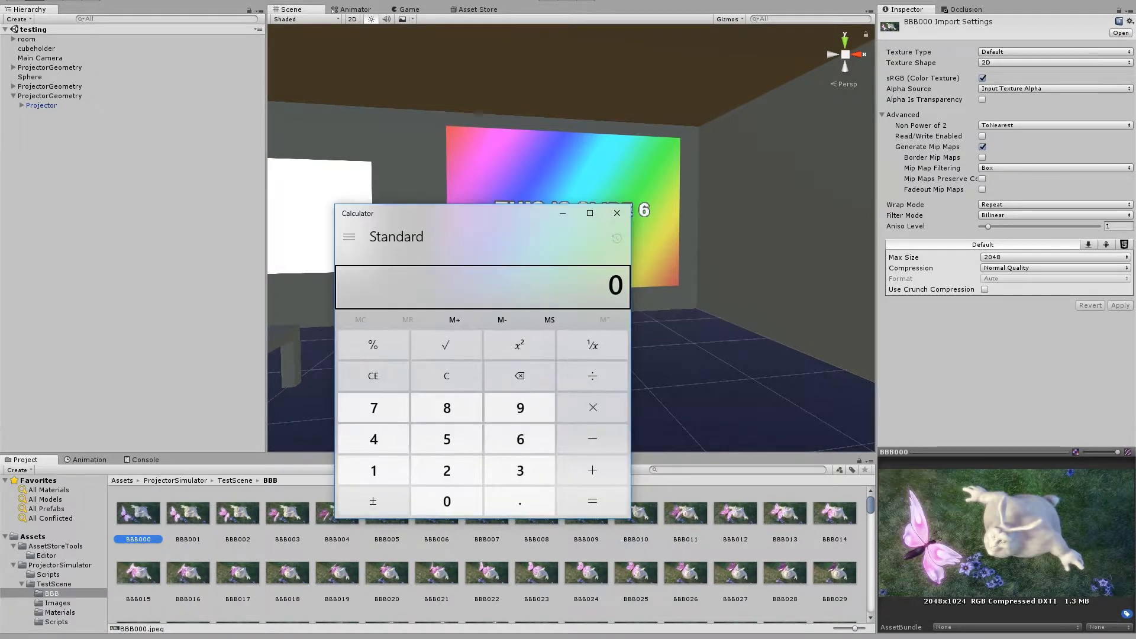
{"action": "type", "text": "1.3*470"}
{"action": "key", "text": "Return"}
{"action": "left_click", "coordinate": [872, 502]}
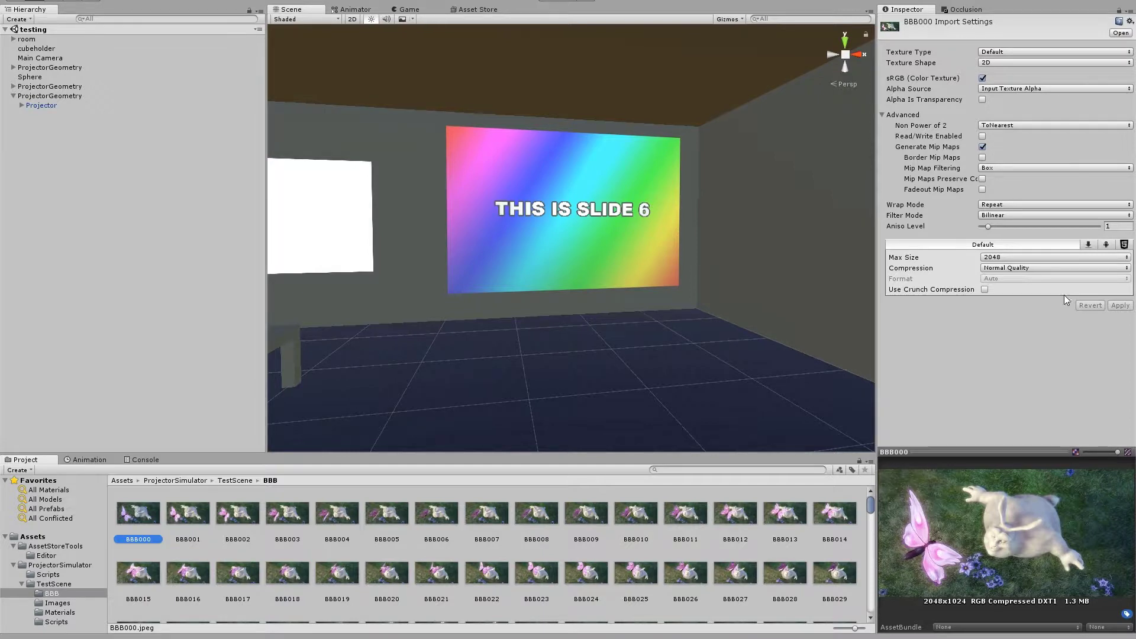
Enable Read/Write and turn off Generate Mip Maps on BBB000, applying each change
{"action": "left_click", "coordinate": [982, 137]}
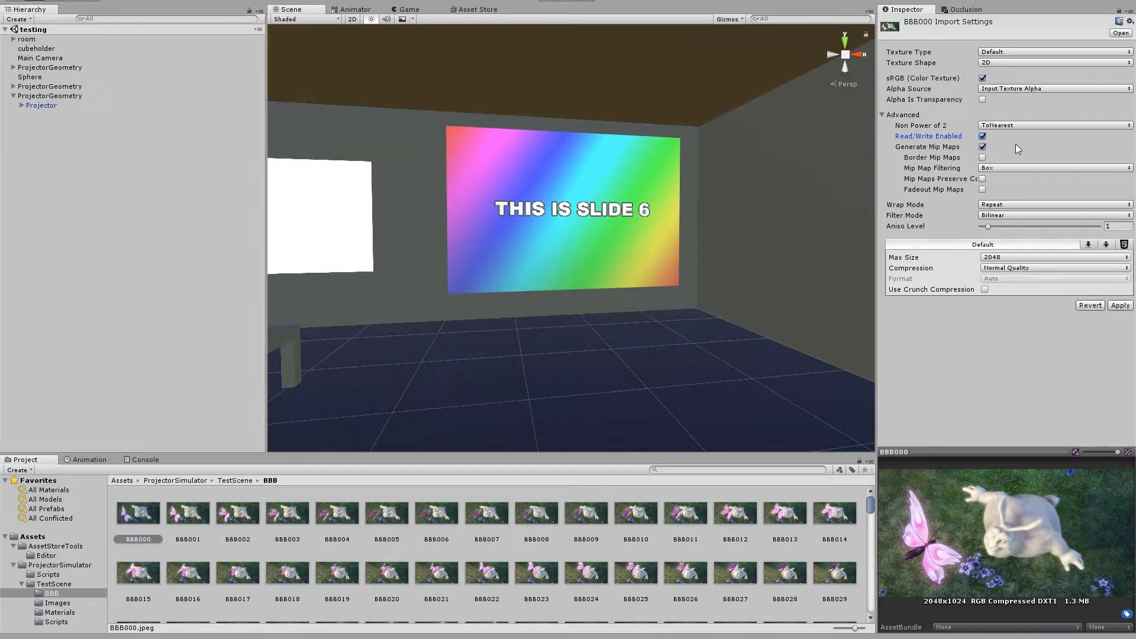
{"action": "left_click", "coordinate": [1119, 305]}
{"action": "left_click", "coordinate": [982, 147]}
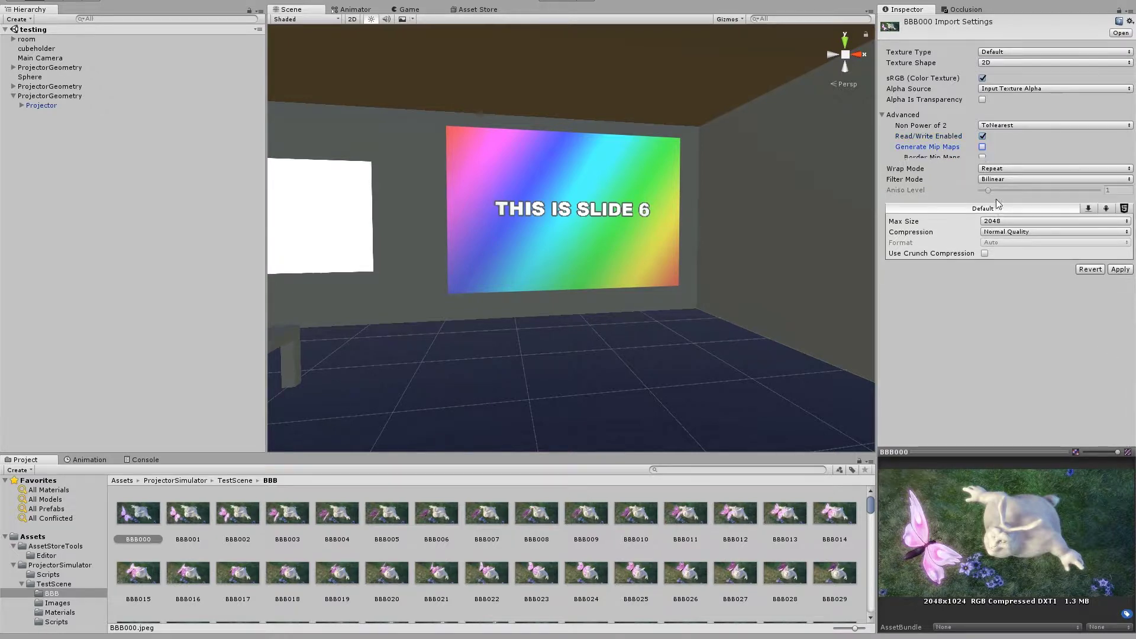
{"action": "left_click", "coordinate": [1120, 263]}
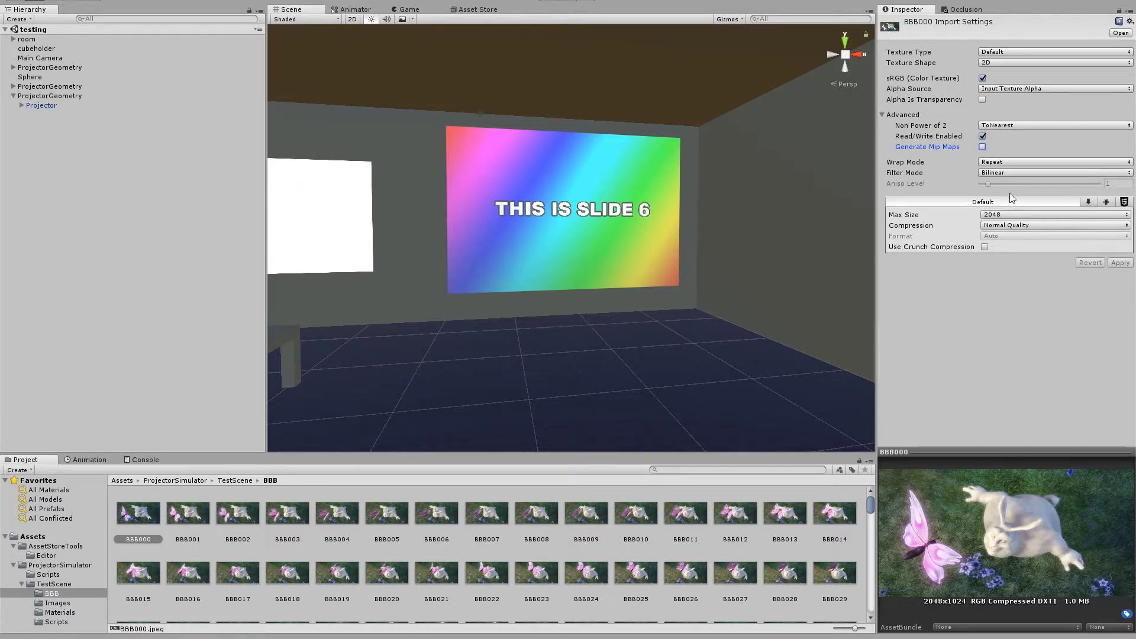
Set BBB000's Alpha Source to None and Non Power of 2 to None, keeping 1920x1080
{"action": "left_click", "coordinate": [1006, 88]}
{"action": "left_click", "coordinate": [1003, 101]}
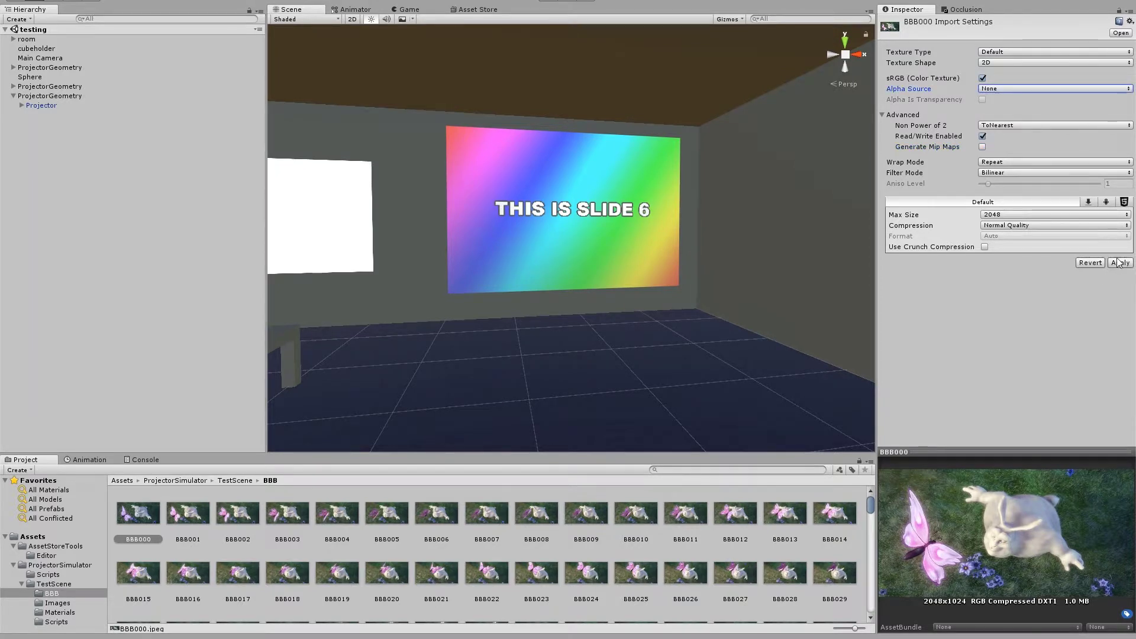
{"action": "left_click", "coordinate": [996, 88]}
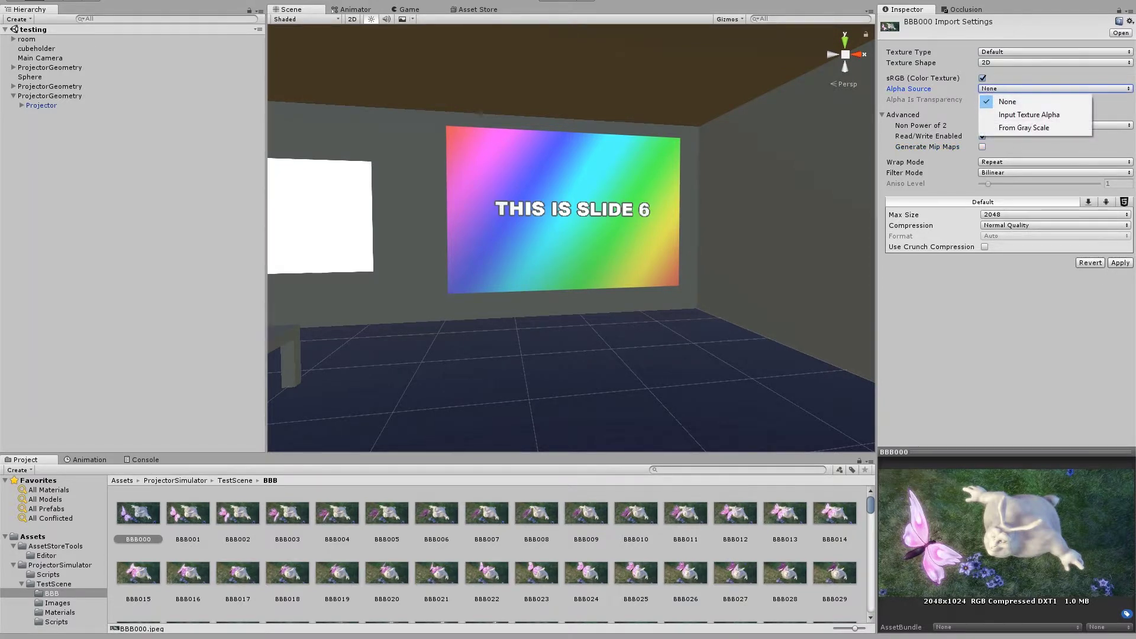
{"action": "left_click", "coordinate": [1008, 101]}
{"action": "left_click", "coordinate": [1119, 262]}
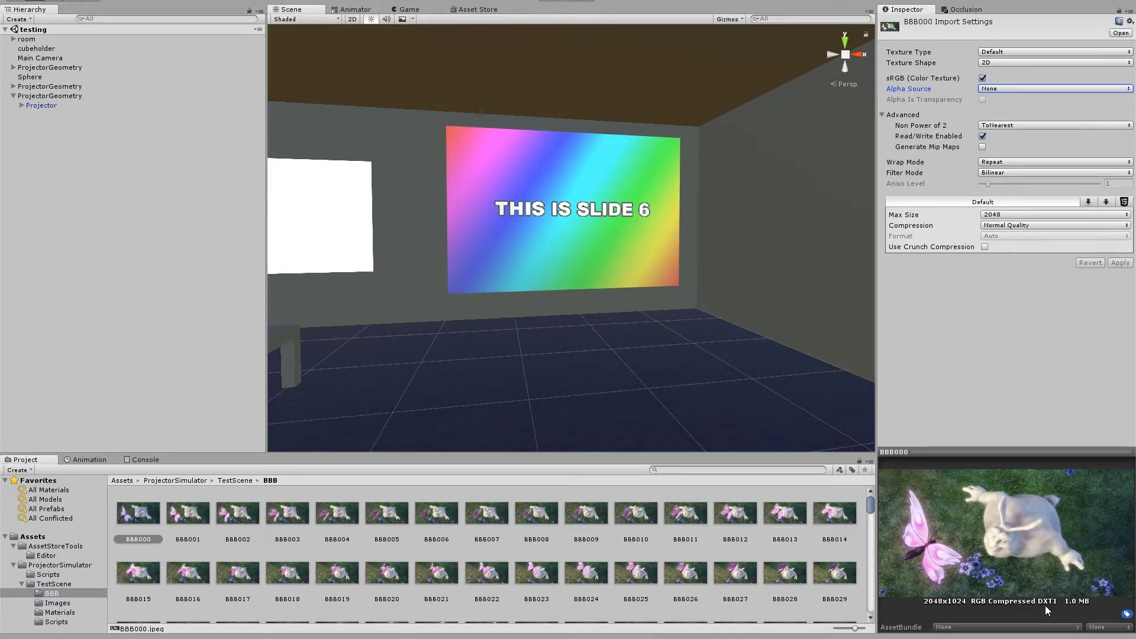
{"action": "left_click", "coordinate": [1000, 125]}
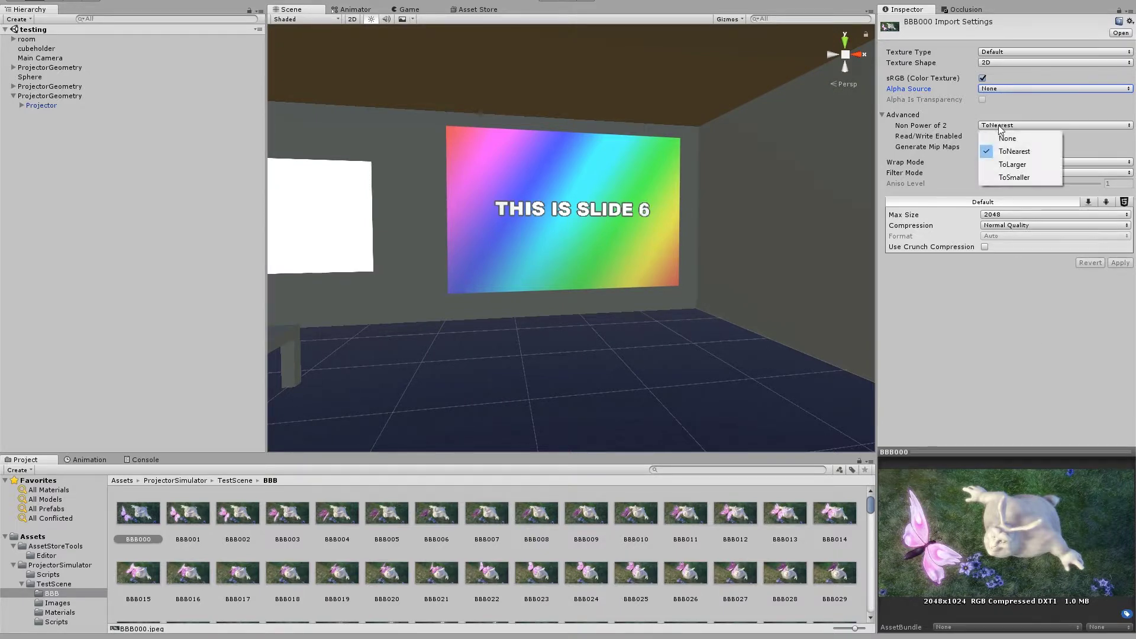
{"action": "left_click", "coordinate": [1006, 138]}
{"action": "left_click", "coordinate": [1119, 262]}
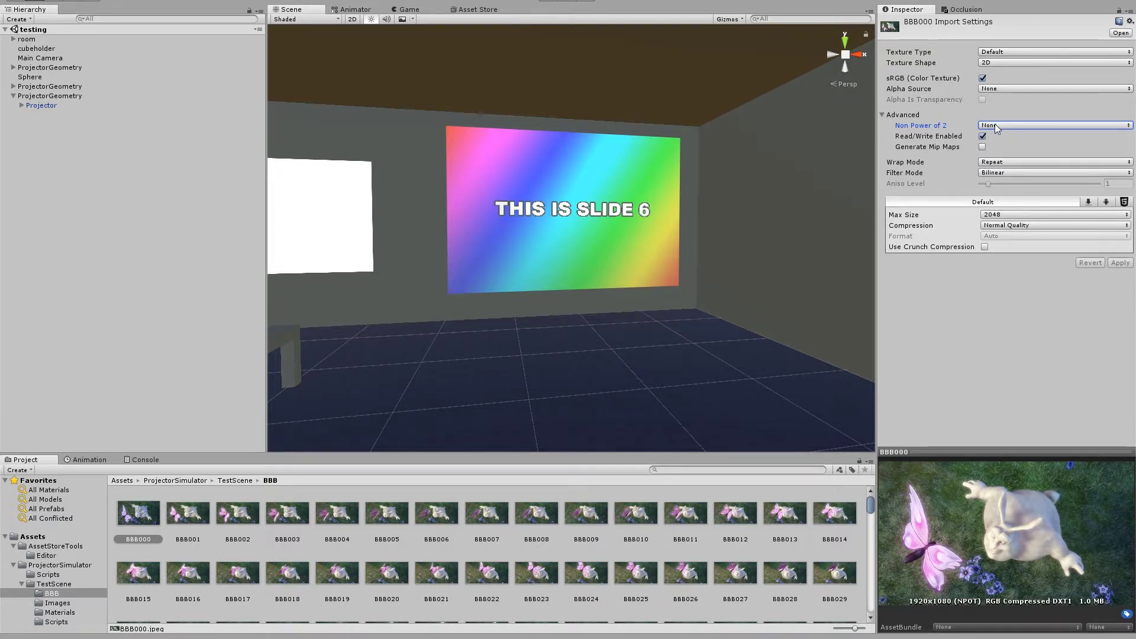
{"action": "left_click", "coordinate": [884, 219]}
Apply crunch compression at quality 0 to BBB000 and pan the Scene view back to the wall
{"action": "left_click", "coordinate": [984, 247]}
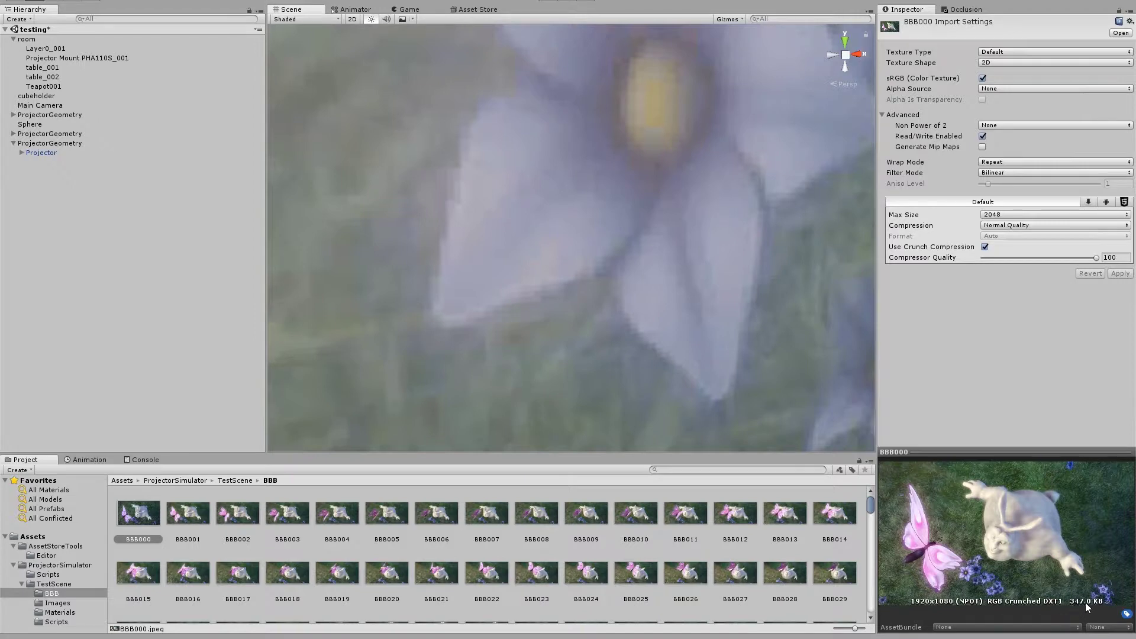
{"action": "left_click_drag", "start_coordinate": [1096, 258], "coordinate": [893, 247]}
{"action": "left_click", "coordinate": [1120, 273]}
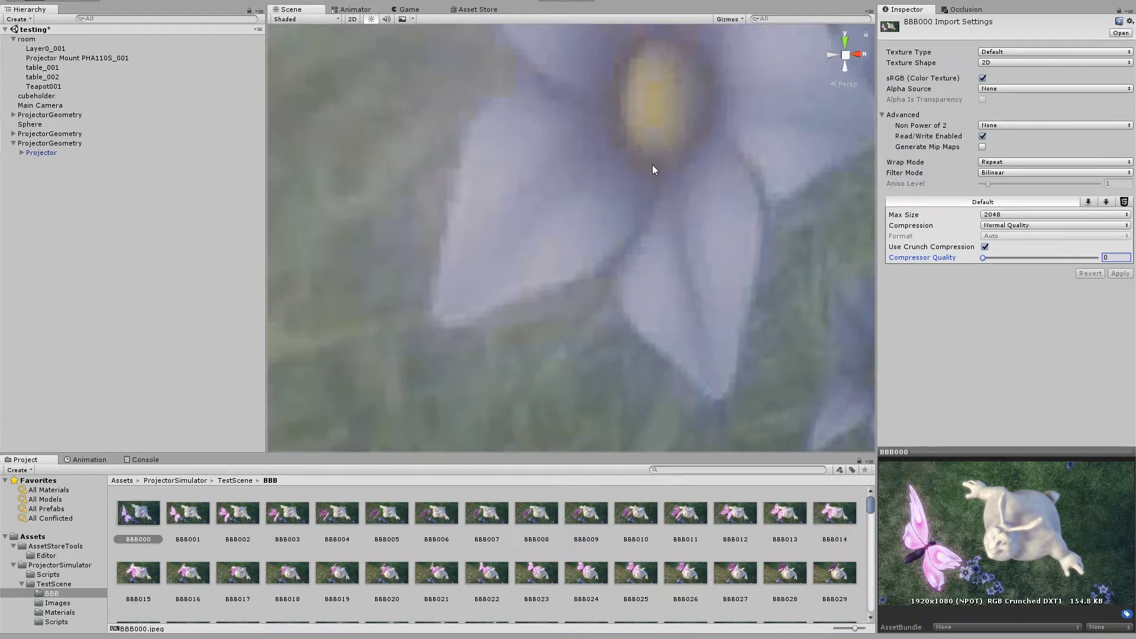
{"action": "right_click_drag", "start_coordinate": [644, 220], "coordinate": [950, 221]}
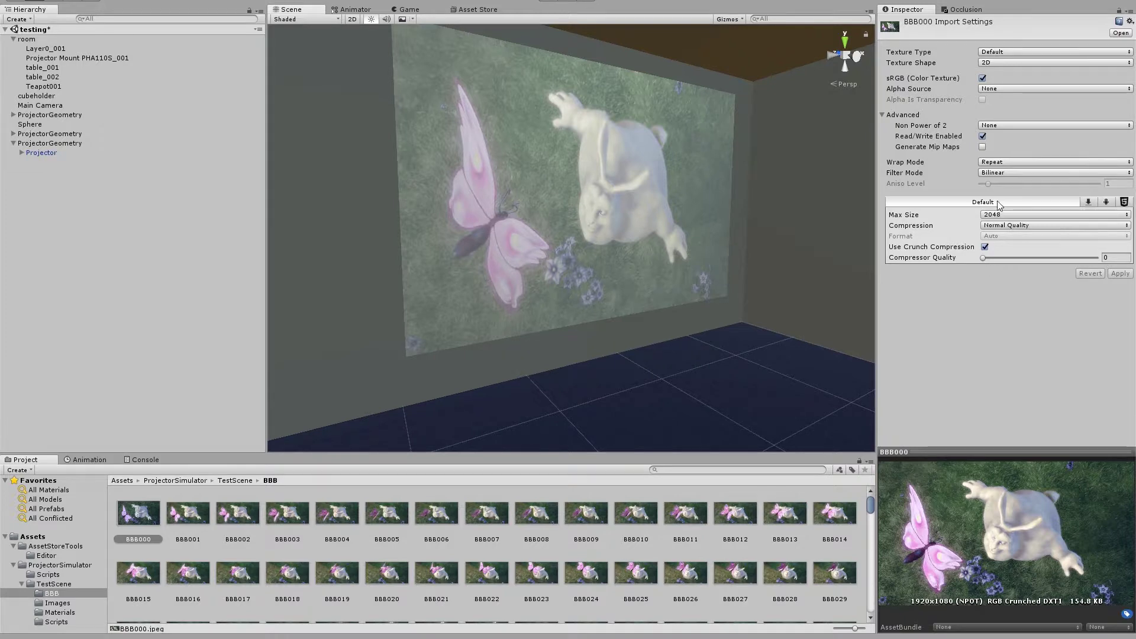
Try Non Power of 2 set to the nearest power of two on BBB000 and apply
{"action": "left_click", "coordinate": [1002, 126]}
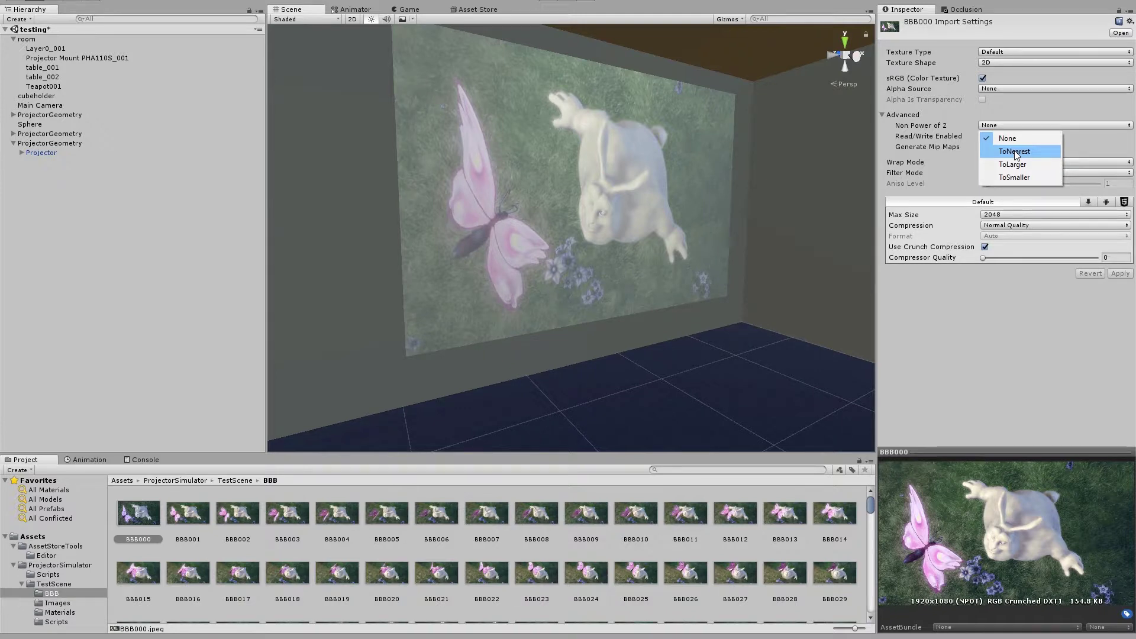
{"action": "left_click", "coordinate": [1015, 152]}
{"action": "left_click", "coordinate": [1120, 273]}
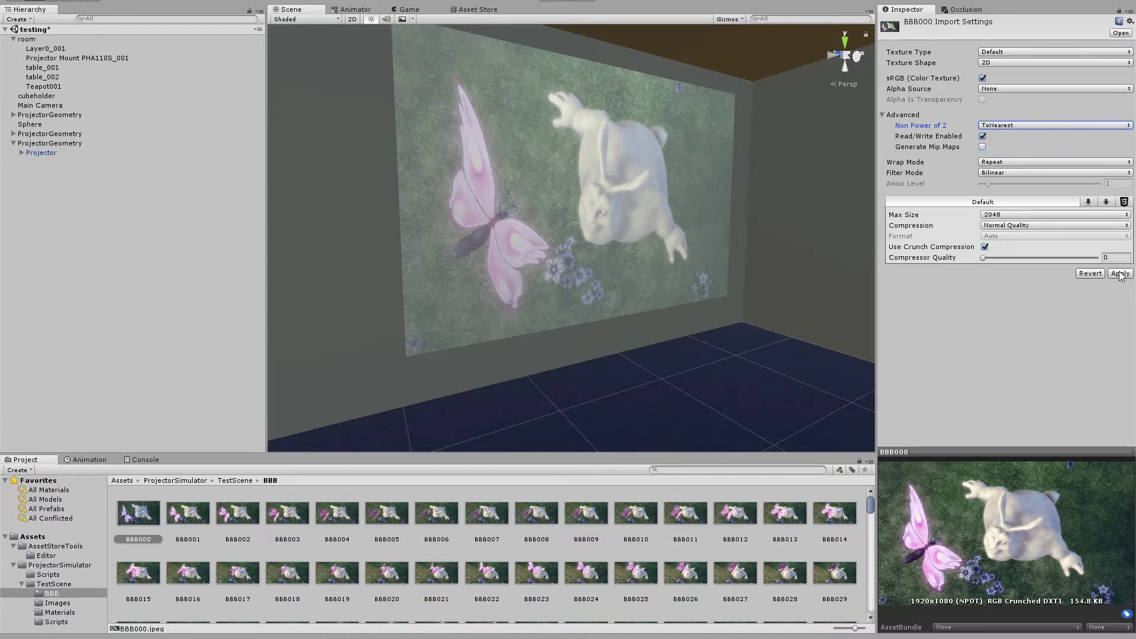
{"action": "left_click", "coordinate": [1120, 274]}
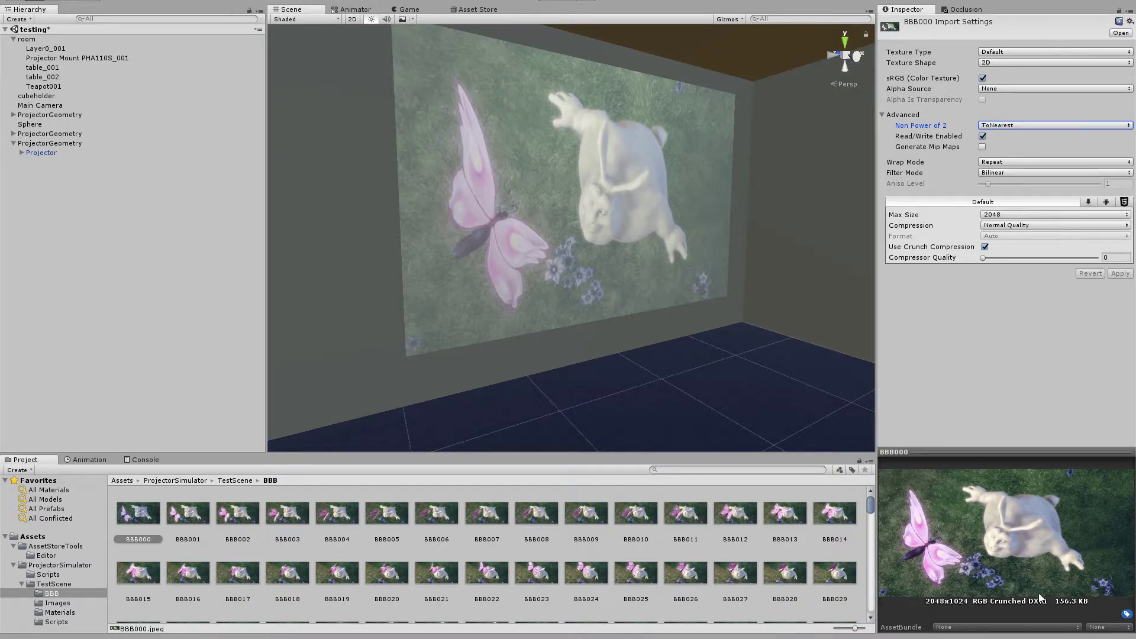
Set BBB000's Non Power of 2 back to None, apply, and move on to BBB001
{"action": "left_click", "coordinate": [1007, 125]}
{"action": "left_click", "coordinate": [1000, 136]}
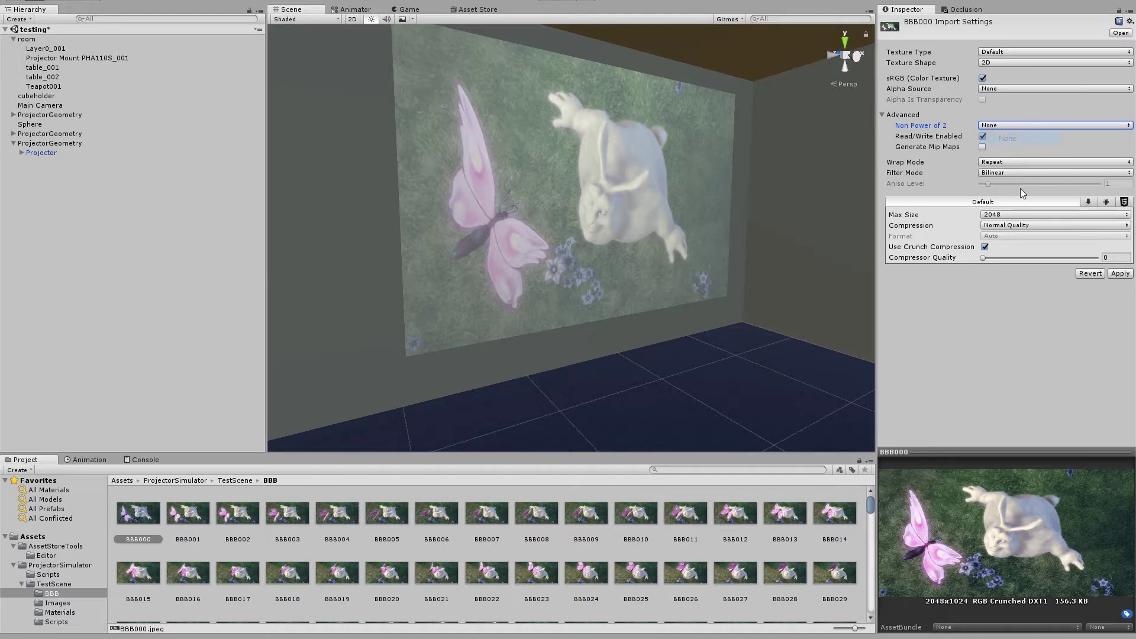
{"action": "left_click", "coordinate": [1120, 274]}
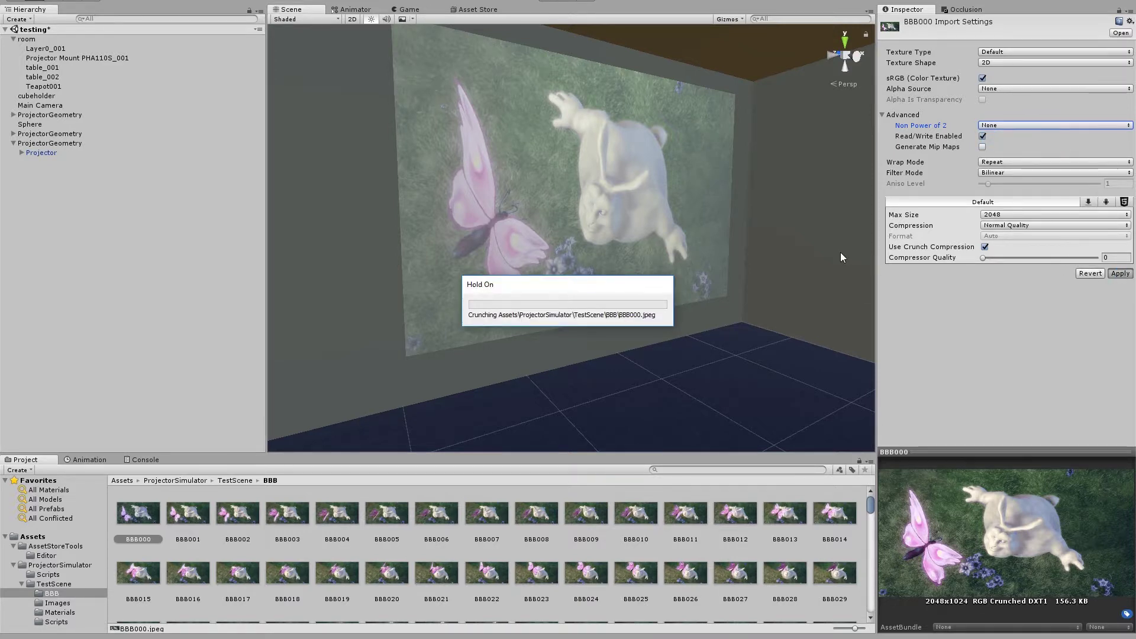
{"action": "key", "text": "Right"}
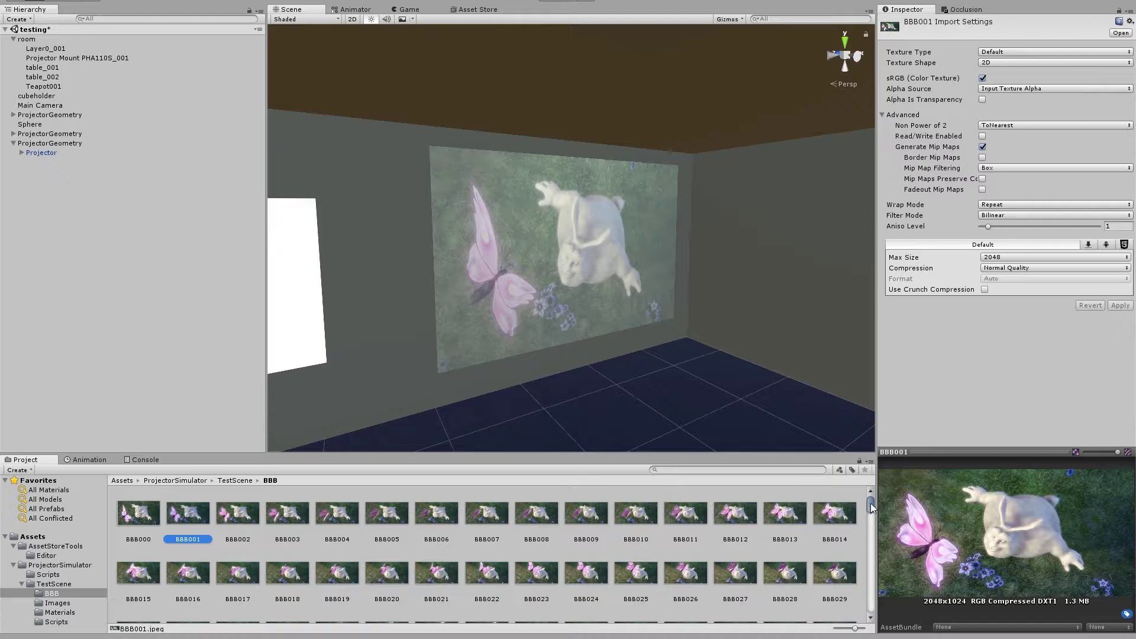
Select frame textures BBB001 through BBB470 in the Project panel
{"action": "scroll", "coordinate": [871, 503], "scroll_direction": "down", "scroll_amount": 2}
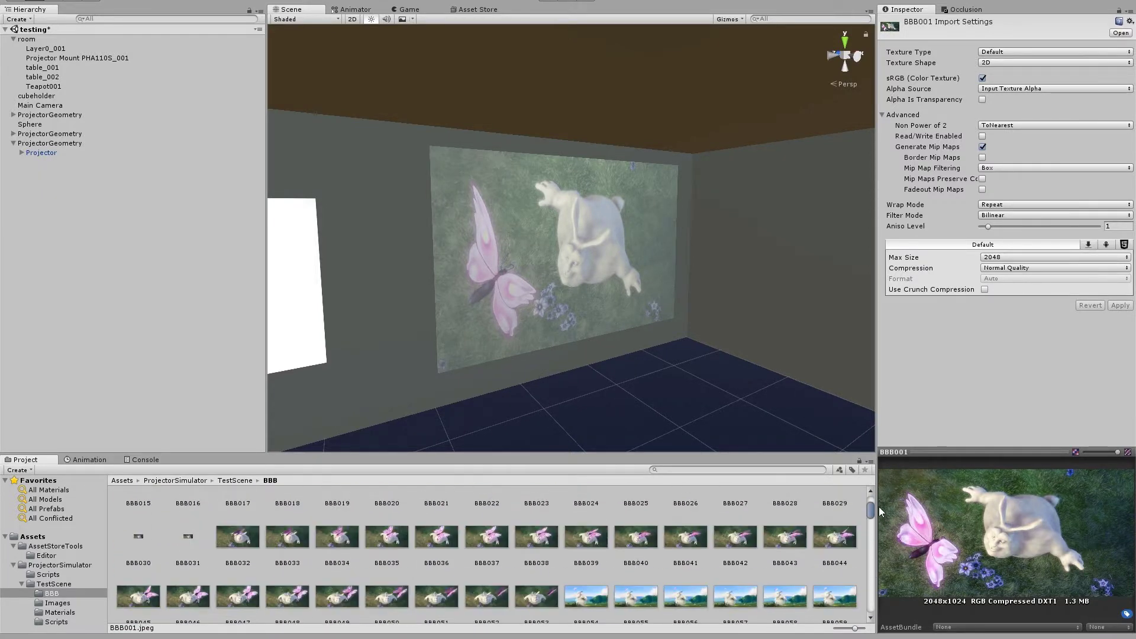
{"action": "left_click_drag", "start_coordinate": [871, 506], "coordinate": [875, 610]}
{"action": "left_click", "coordinate": [387, 589], "text": "shift"}
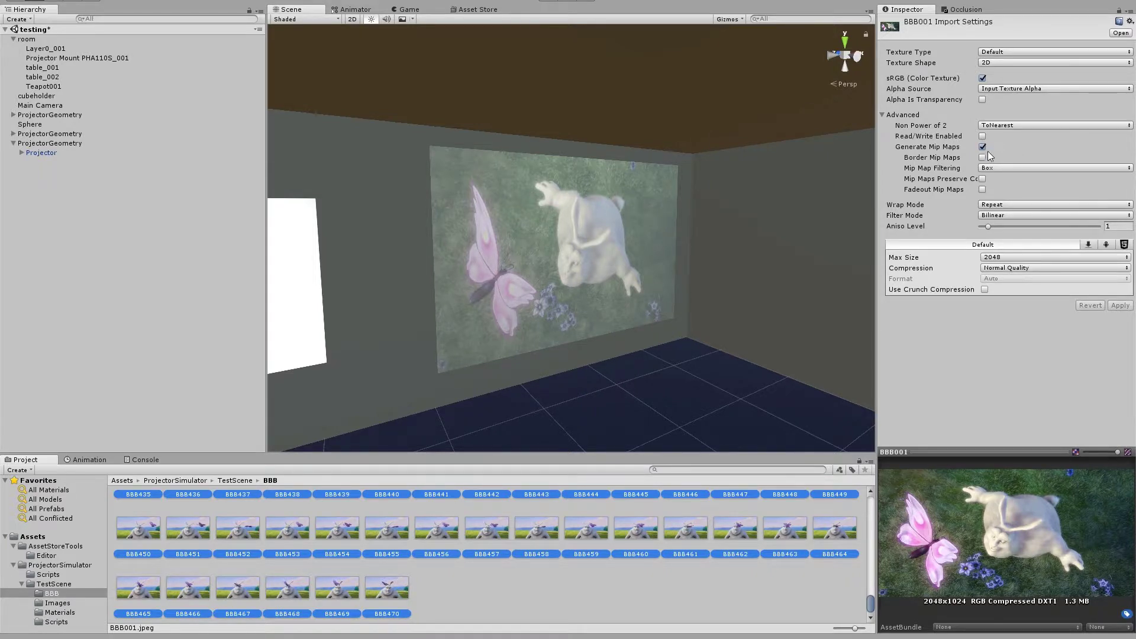
{"action": "right_click_drag", "start_coordinate": [665, 170], "coordinate": [661, 215]}
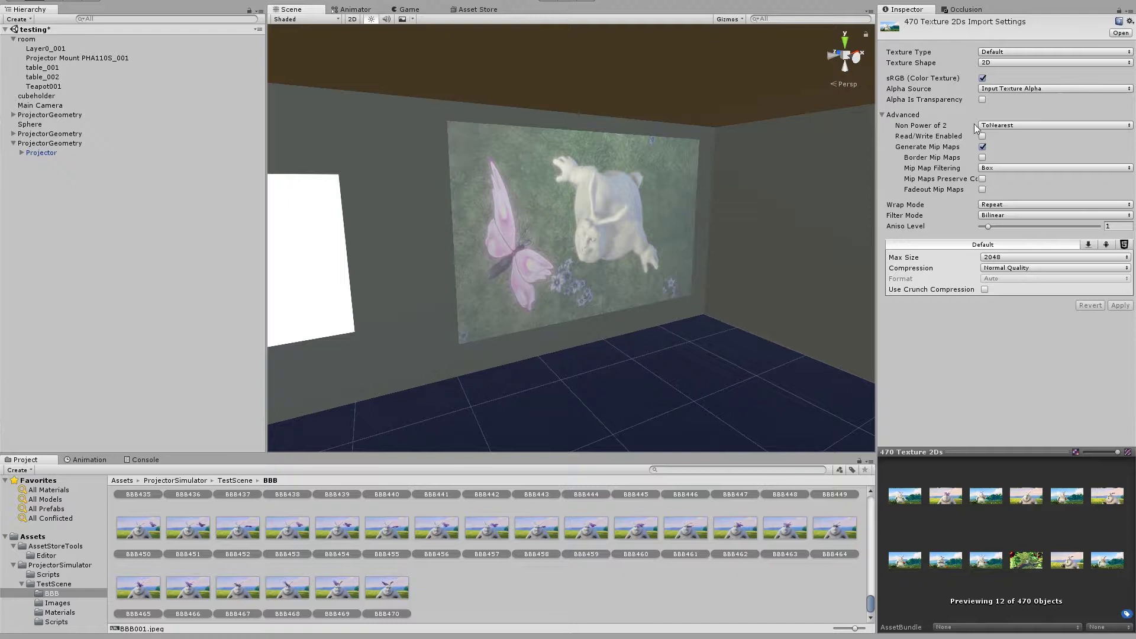
Enable Read/Write, disable mip maps, and set Alpha Source and Non Power of 2 to None
{"action": "left_click", "coordinate": [983, 136]}
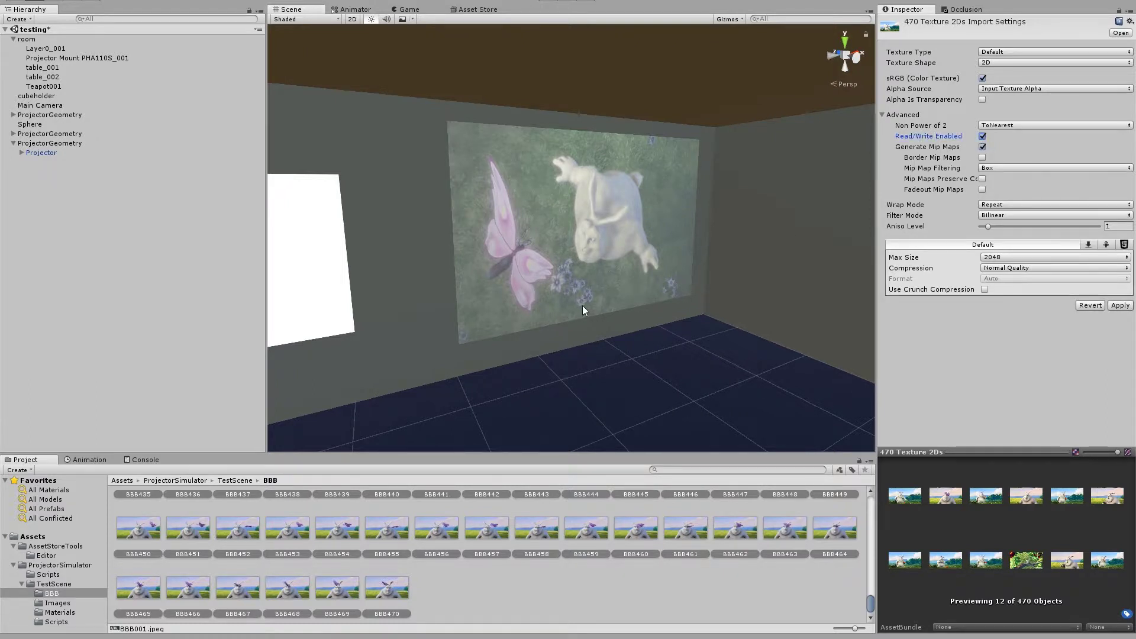
{"action": "right_click_drag", "start_coordinate": [582, 306], "coordinate": [564, 296]}
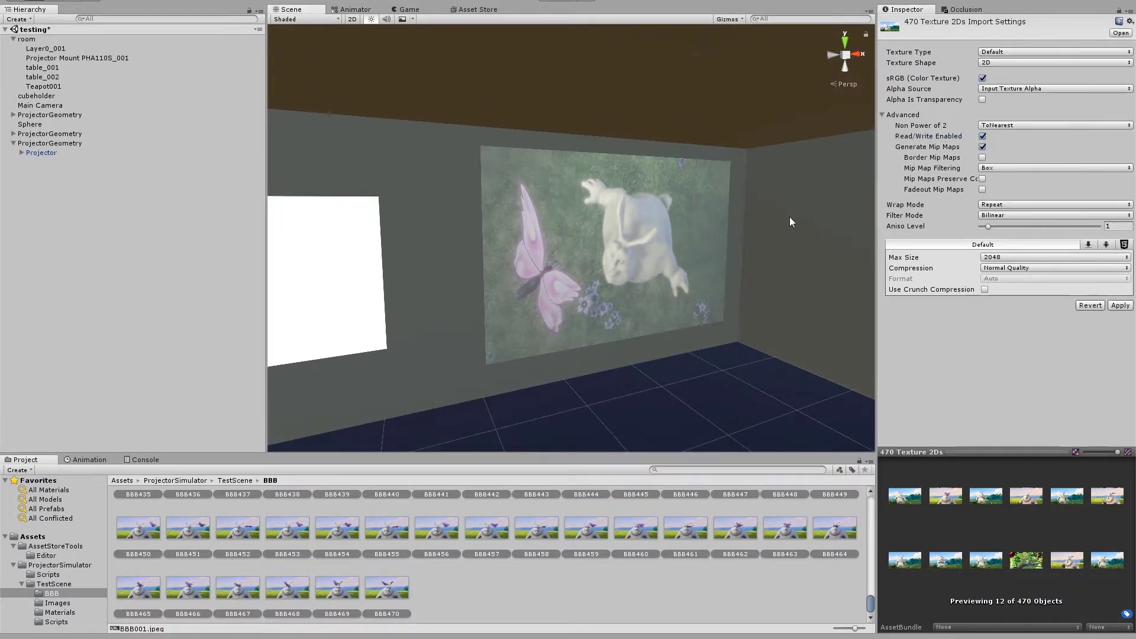
{"action": "left_click", "coordinate": [983, 147]}
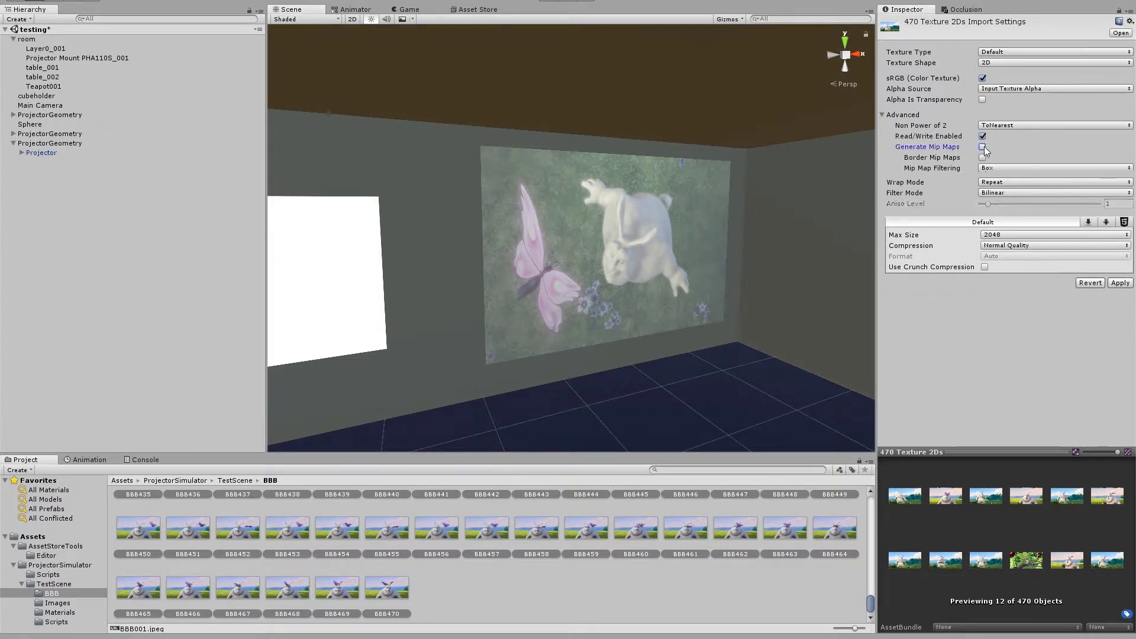
{"action": "left_click", "coordinate": [999, 89]}
{"action": "left_click", "coordinate": [1018, 98]}
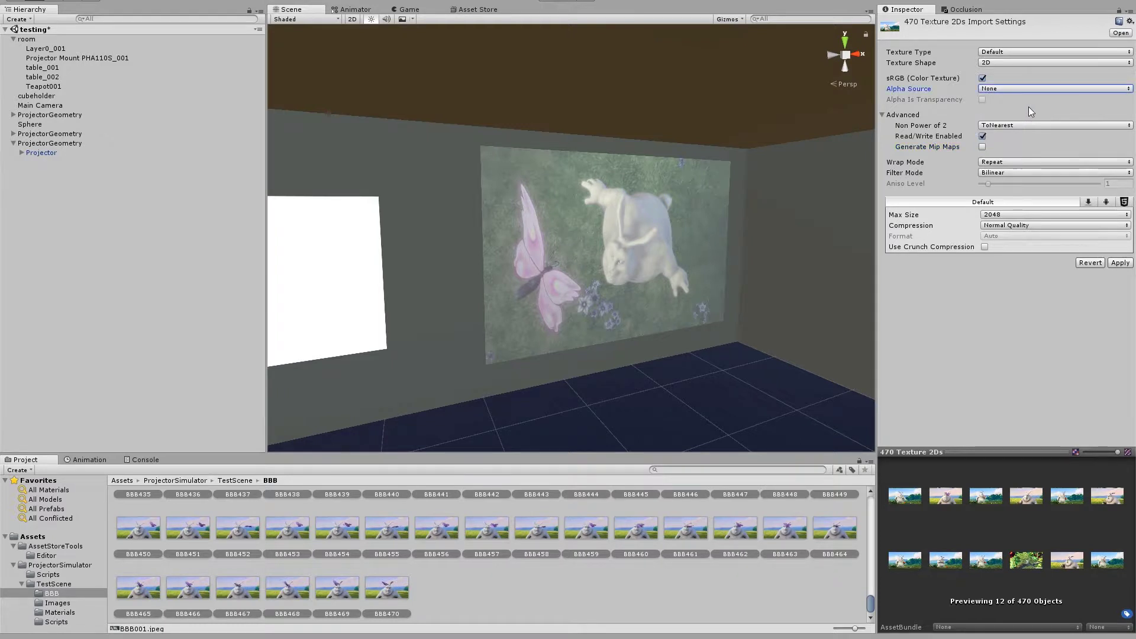
{"action": "left_click", "coordinate": [996, 125]}
{"action": "left_click", "coordinate": [1017, 138]}
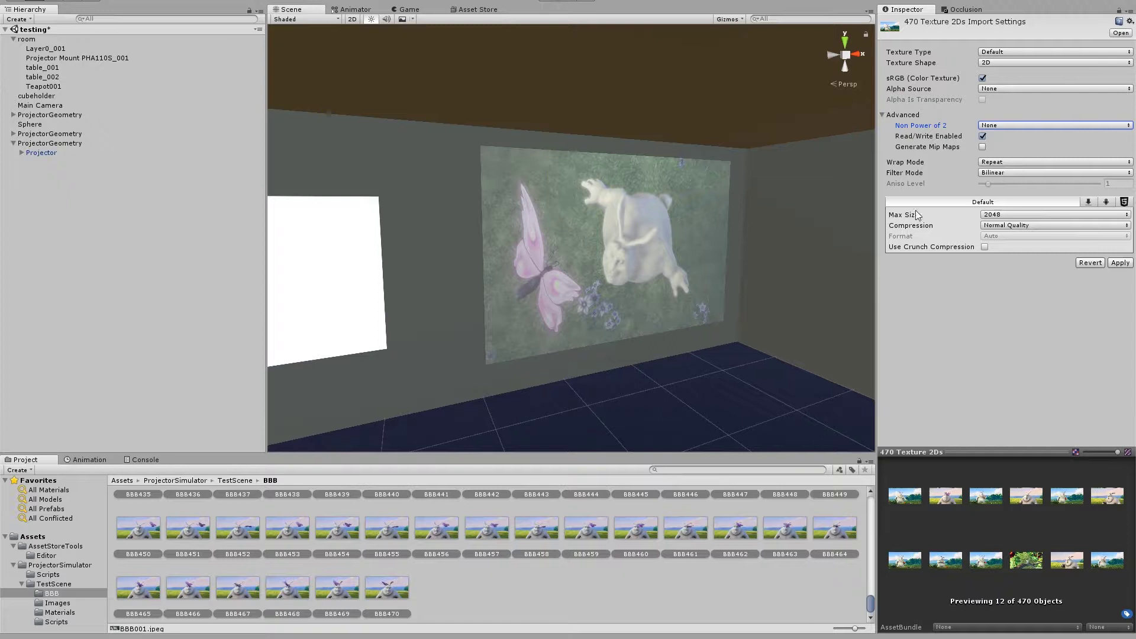
Keep Normal Quality, enable crunch compression at quality 0, and apply to all 470 textures
{"action": "left_click", "coordinate": [998, 226]}
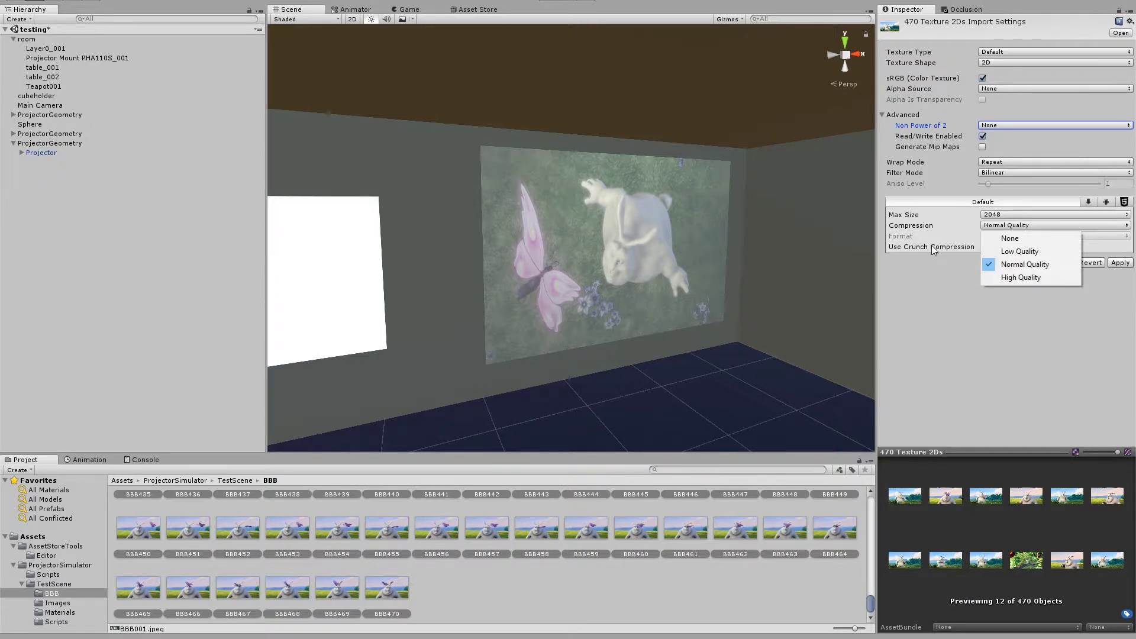
{"action": "left_click", "coordinate": [941, 247]}
{"action": "left_click", "coordinate": [985, 247]}
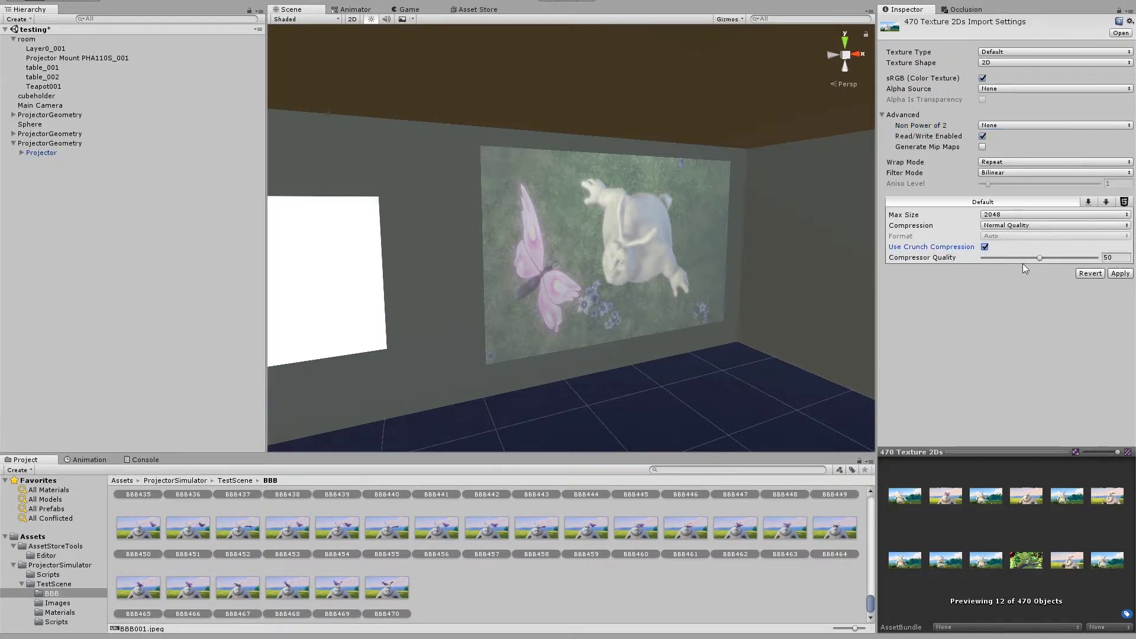
{"action": "left_click_drag", "start_coordinate": [1041, 258], "coordinate": [982, 259]}
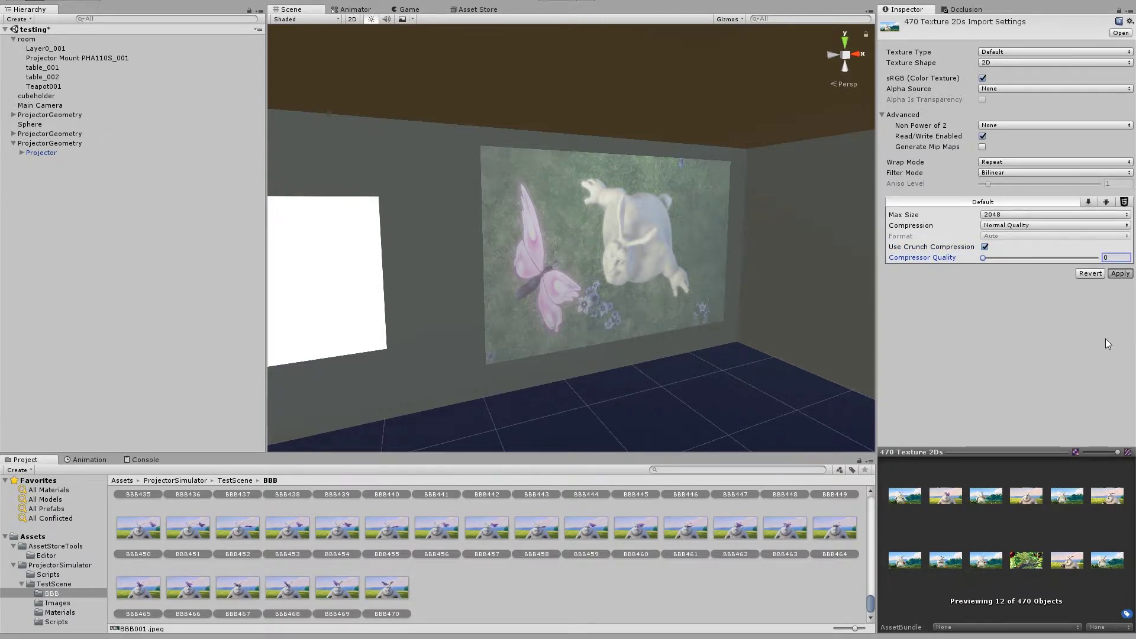
{"action": "left_click", "coordinate": [1121, 274]}
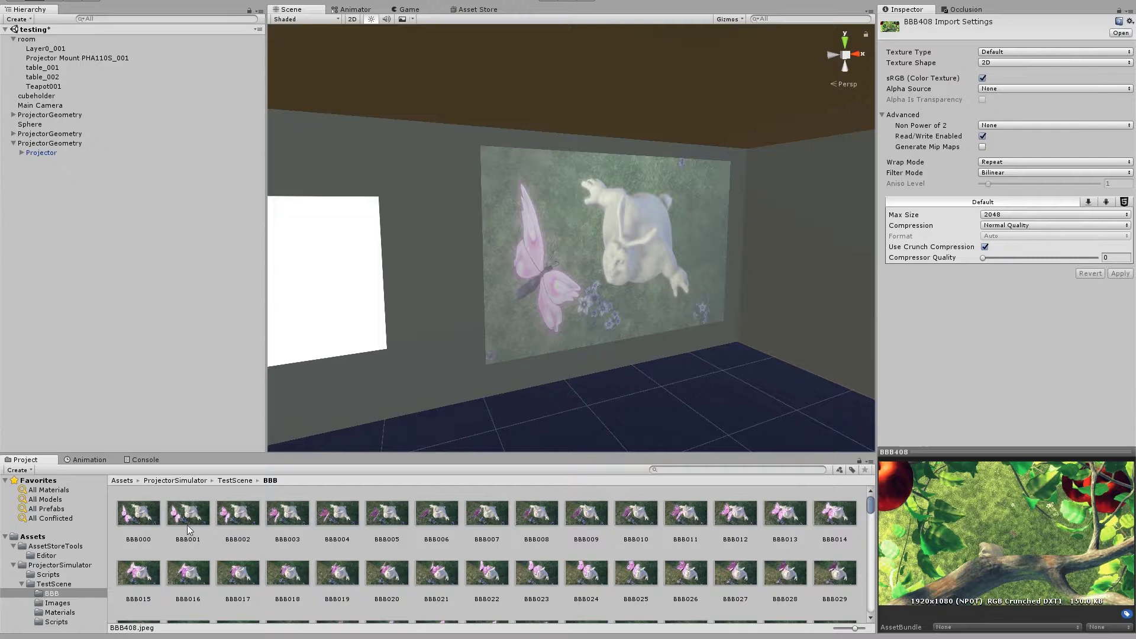
Delete BBB000 from the Projector's Images list with Delete Array Element
{"action": "left_click", "coordinate": [59, 152]}
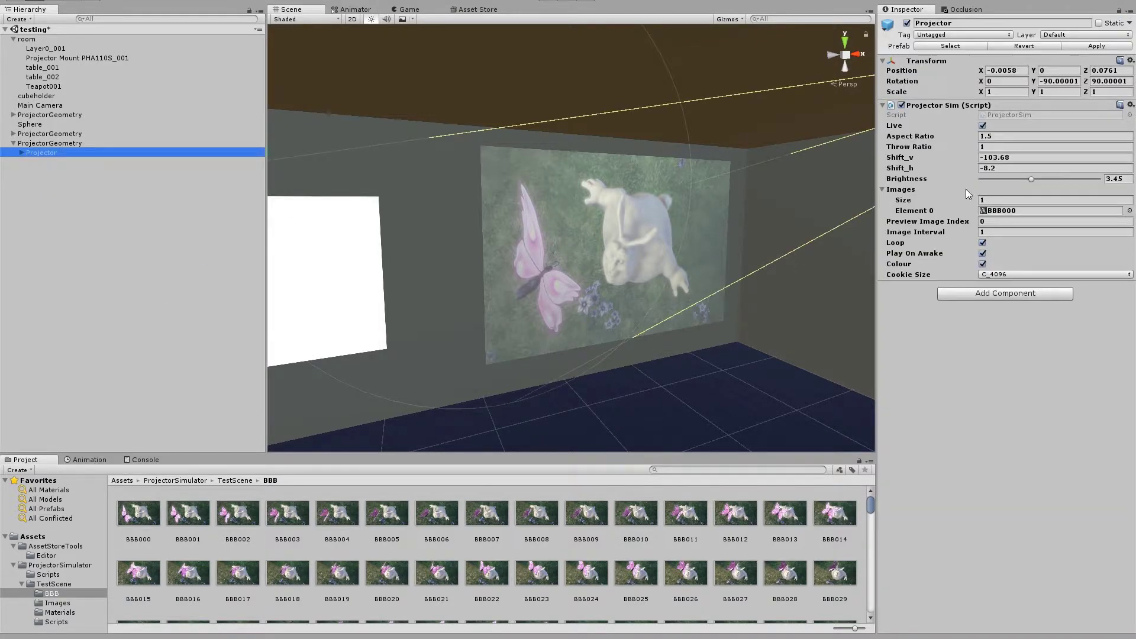
{"action": "right_click", "coordinate": [999, 212]}
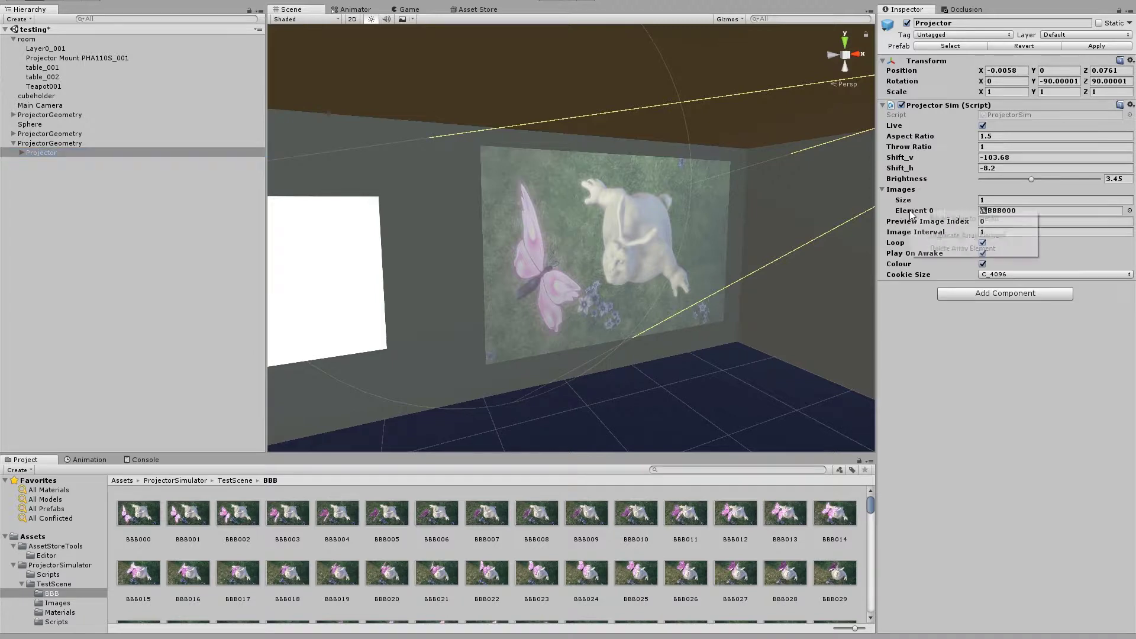
{"action": "left_click", "coordinate": [963, 248]}
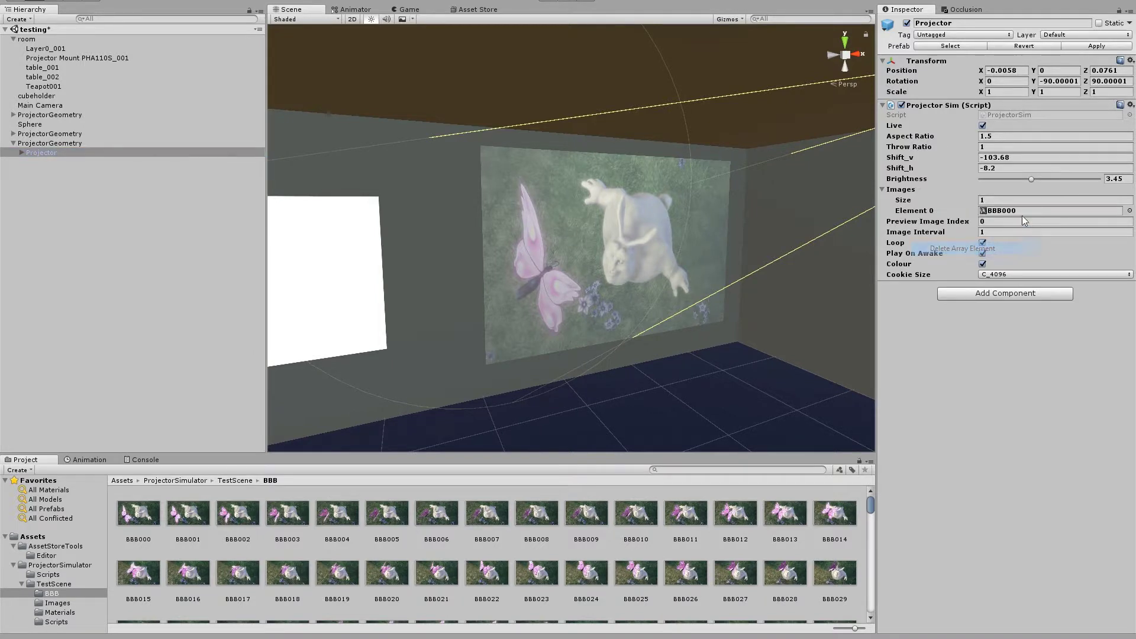
{"action": "right_click", "coordinate": [906, 190]}
{"action": "left_click", "coordinate": [923, 196]}
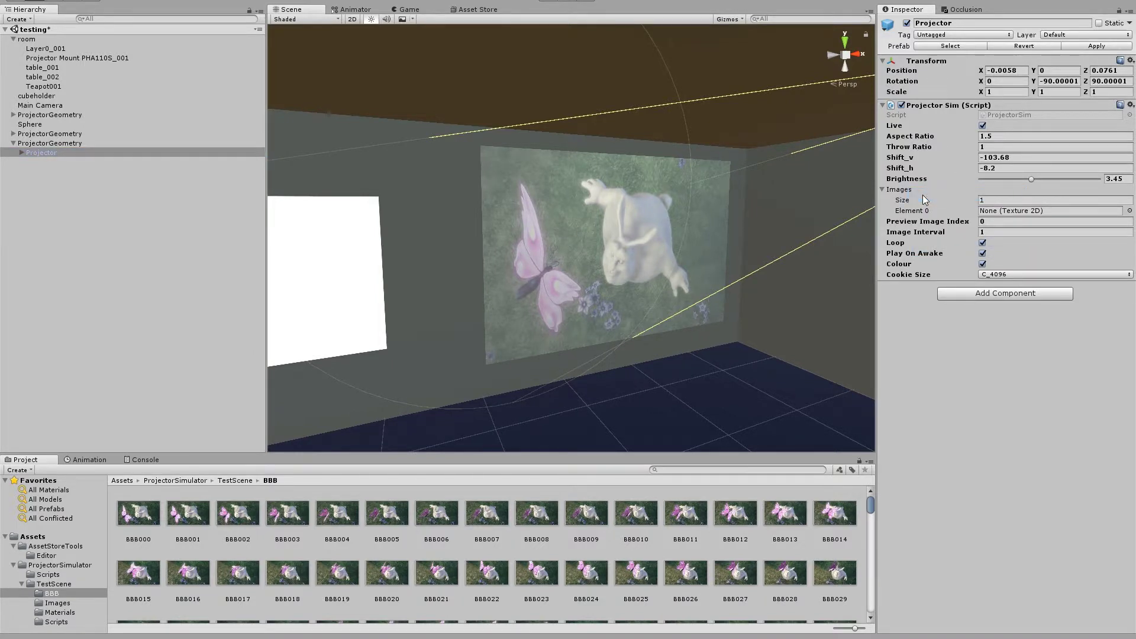
Select all 471 BBB frame textures in the Project panel with Ctrl+A
{"action": "left_click", "coordinate": [140, 514]}
{"action": "key", "text": "ctrl+a"}
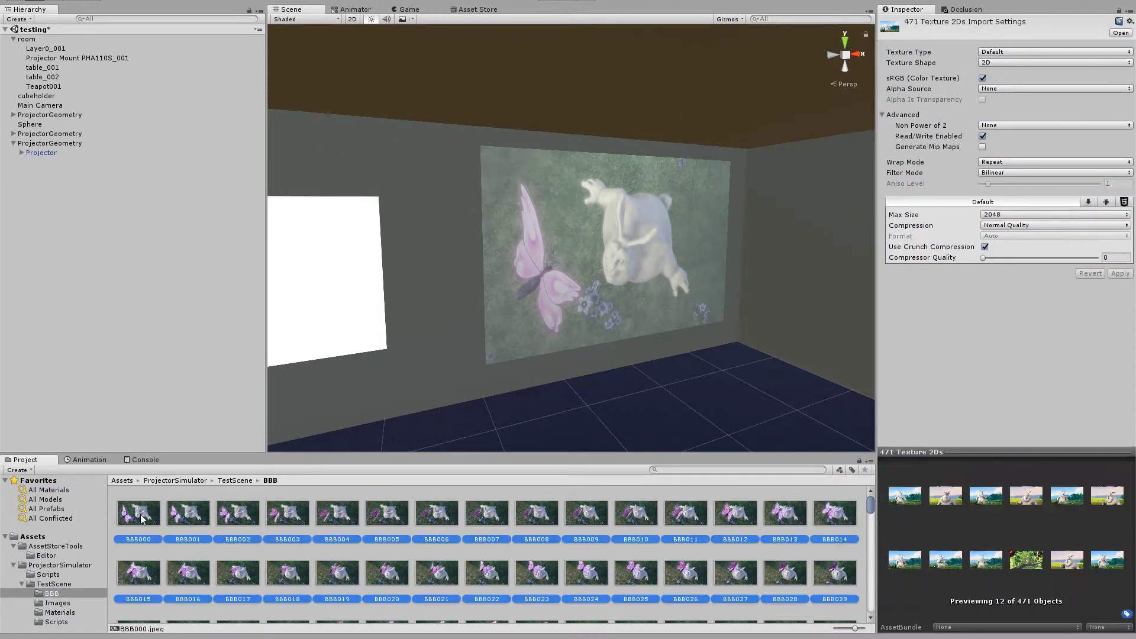
{"action": "left_click_drag", "start_coordinate": [134, 516], "coordinate": [922, 343]}
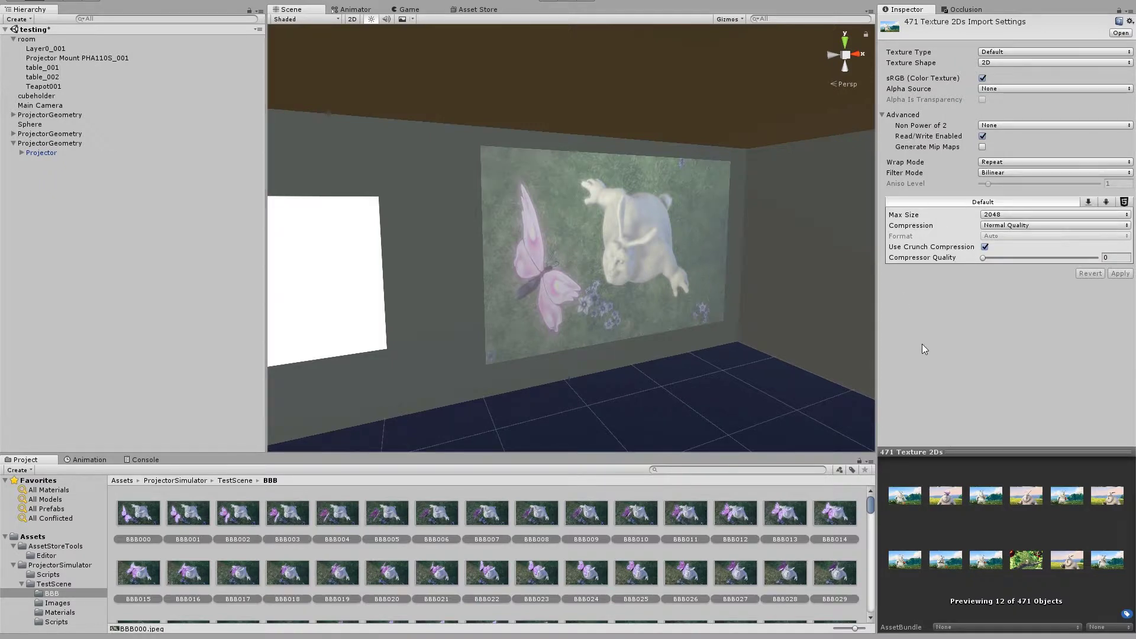
Select the Projector and lock the Inspector on it
{"action": "left_click", "coordinate": [58, 154]}
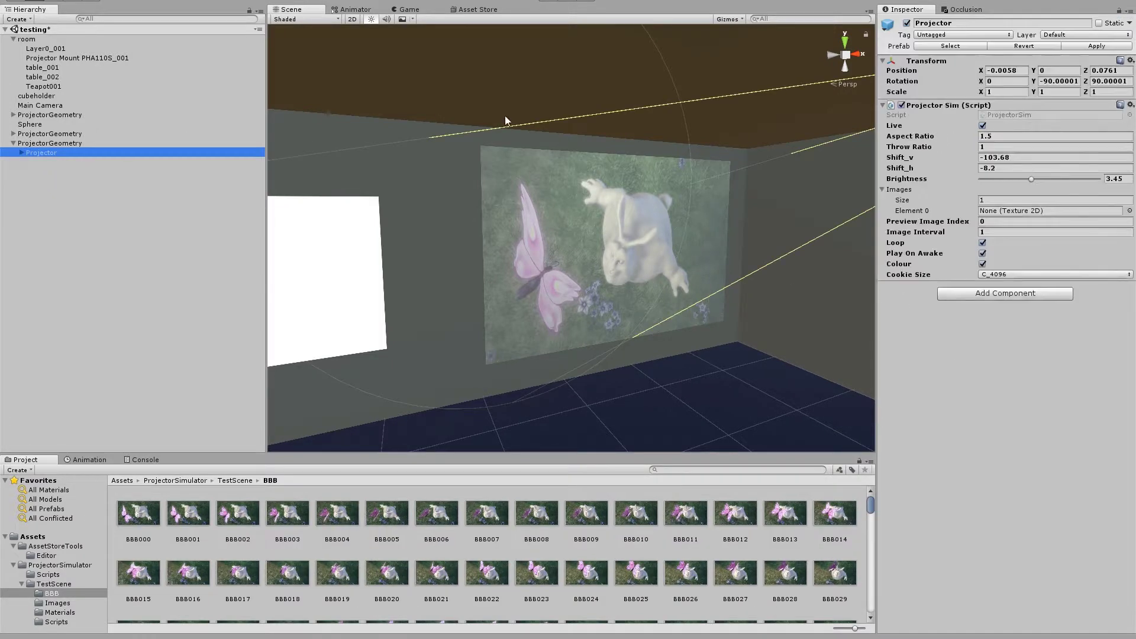
{"action": "right_click", "coordinate": [902, 9]}
{"action": "left_click", "coordinate": [939, 46]}
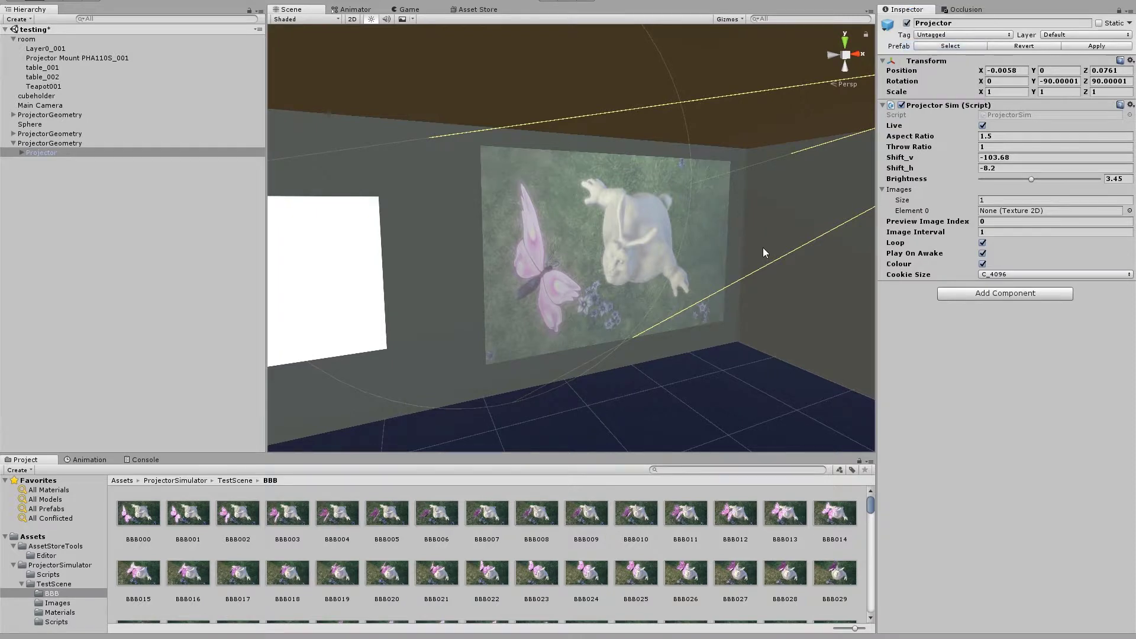
Drag all 471 BBB frames into Images and delete the empty Element 0
{"action": "left_click", "coordinate": [190, 521]}
{"action": "key", "text": "ctrl+a"}
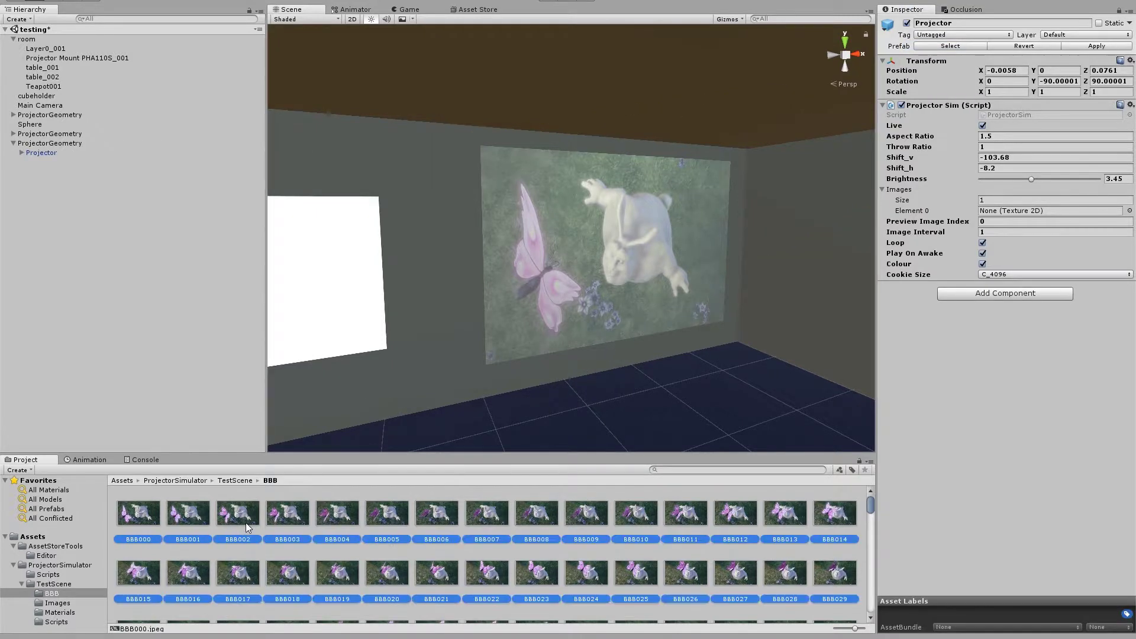
{"action": "left_click_drag", "start_coordinate": [146, 513], "coordinate": [905, 191]}
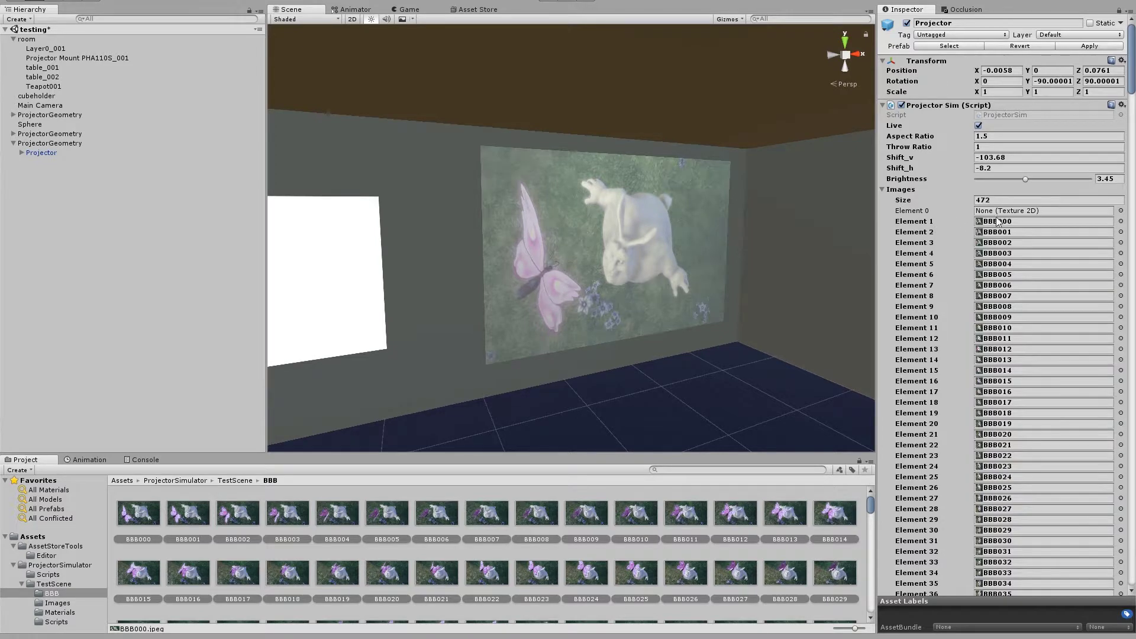
{"action": "right_click", "coordinate": [910, 212]}
{"action": "left_click", "coordinate": [948, 251]}
{"action": "left_click_drag", "start_coordinate": [1132, 95], "coordinate": [1132, 35]}
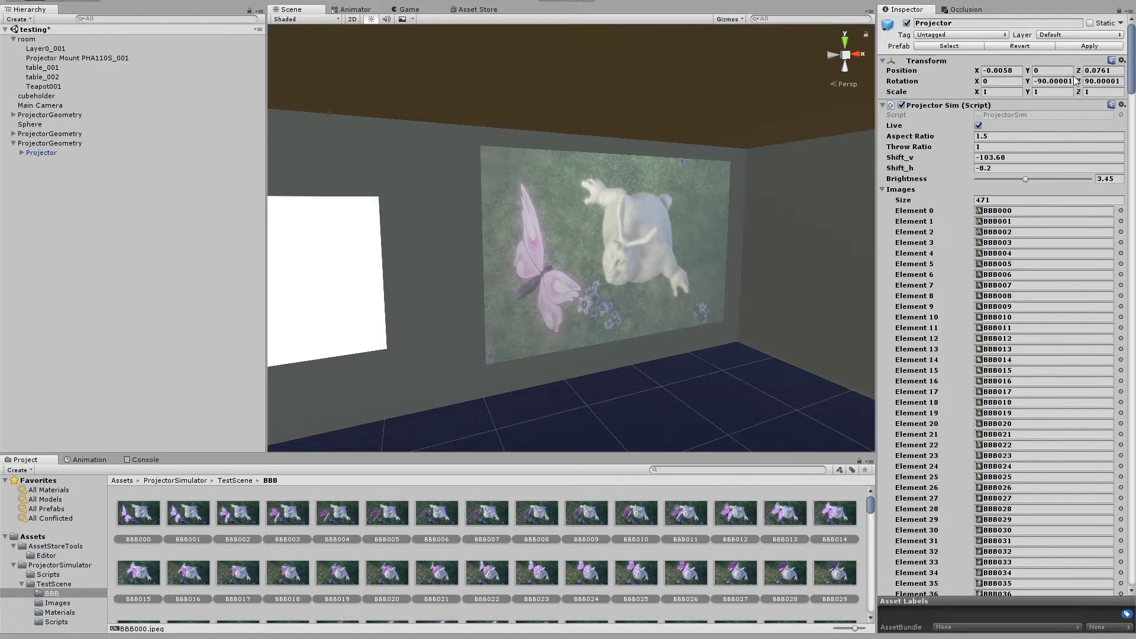
Try Cookie Size C_256 and C_1024, settle on C_512, and expand the Images list
{"action": "left_click", "coordinate": [882, 189]}
{"action": "left_click", "coordinate": [1006, 253]}
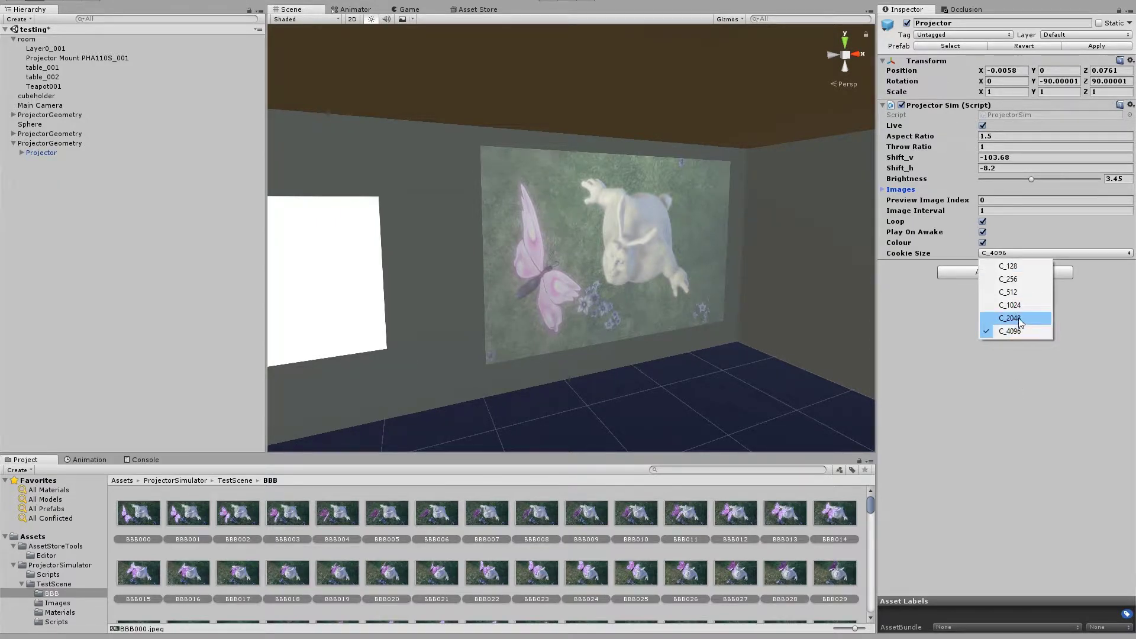
{"action": "left_click", "coordinate": [1009, 292]}
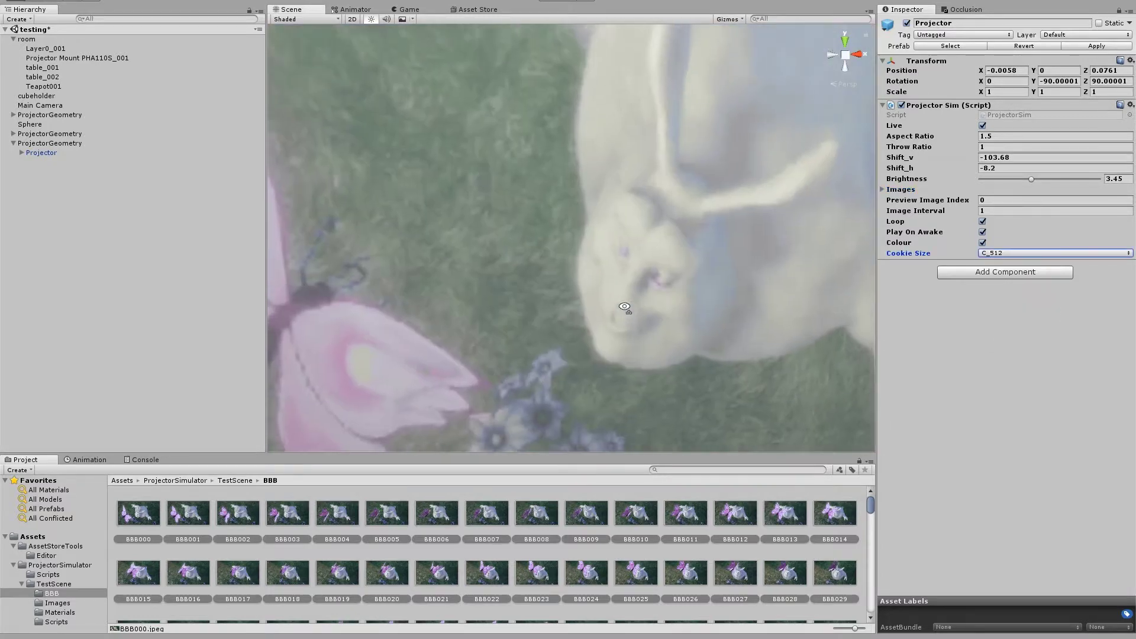
{"action": "left_click", "coordinate": [994, 255]}
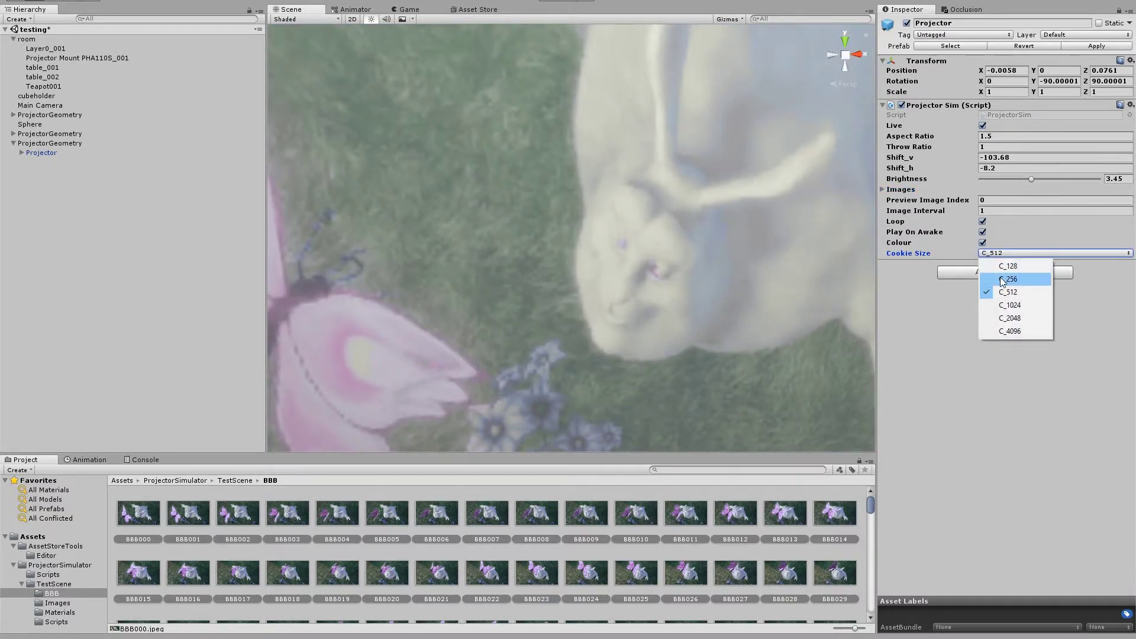
{"action": "left_click", "coordinate": [1002, 281]}
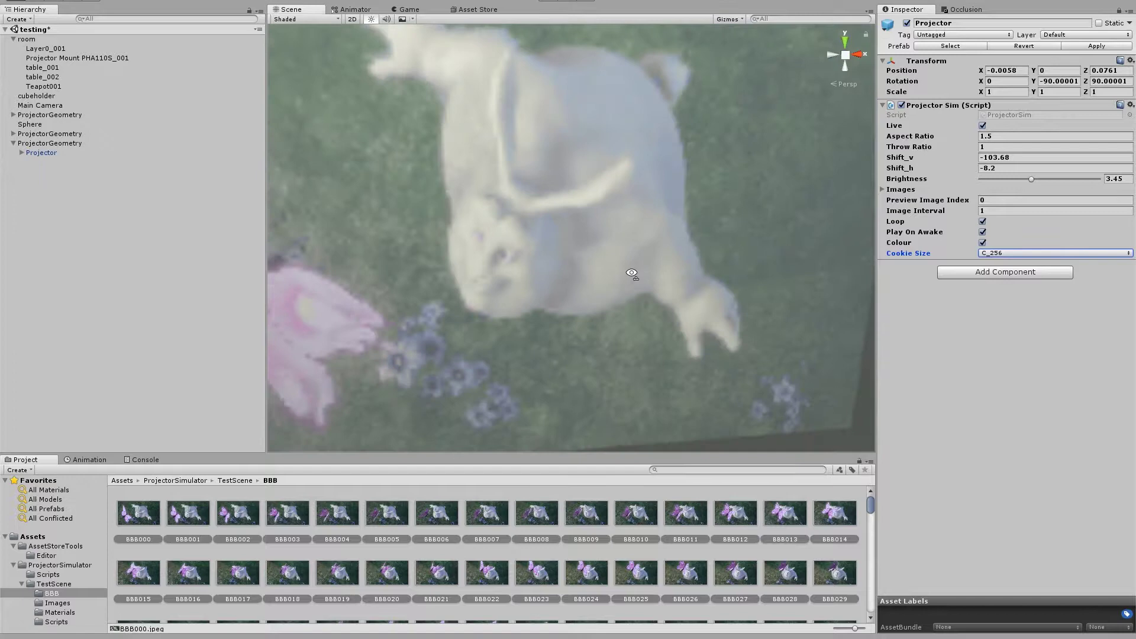
{"action": "left_click", "coordinate": [1010, 253]}
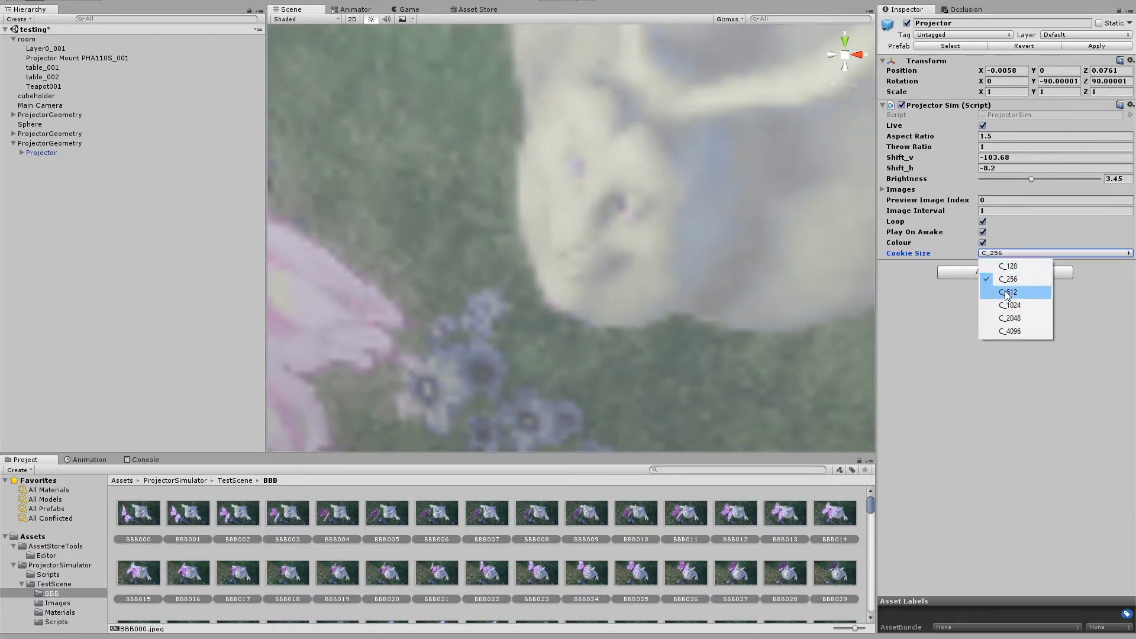
{"action": "left_click", "coordinate": [1005, 290]}
{"action": "left_click", "coordinate": [1009, 254]}
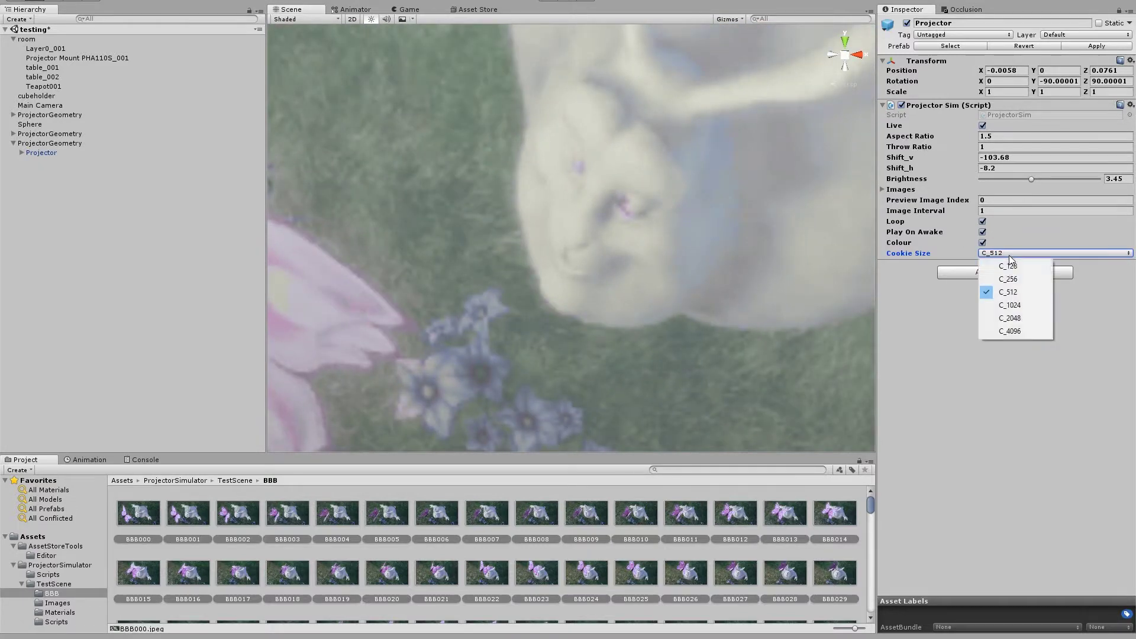
{"action": "left_click", "coordinate": [1010, 303]}
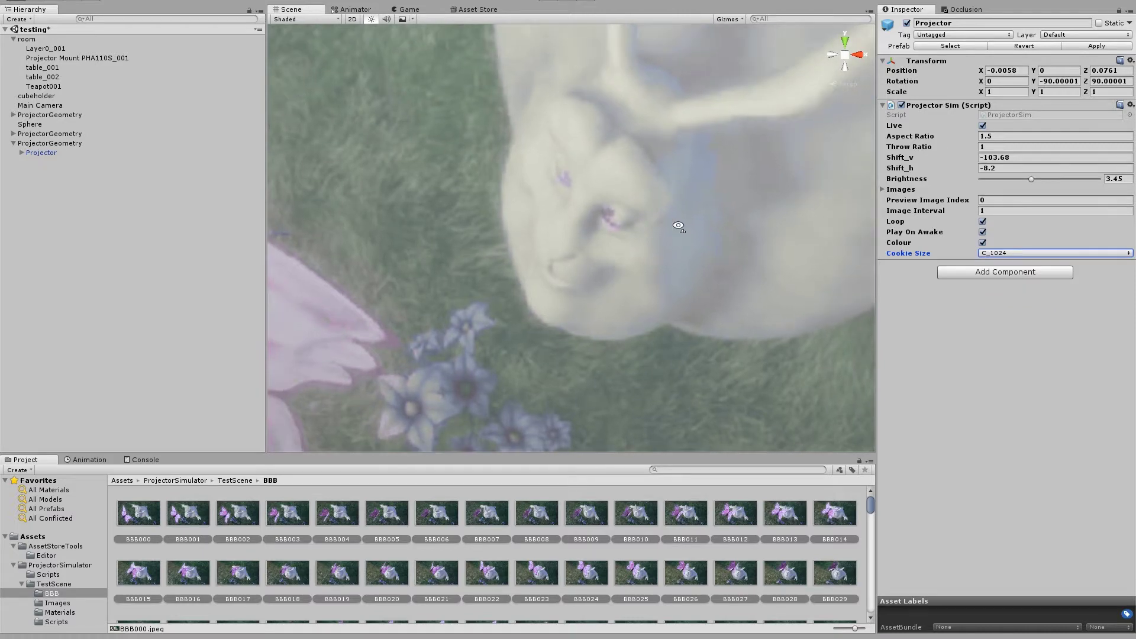
{"action": "left_click", "coordinate": [1018, 254]}
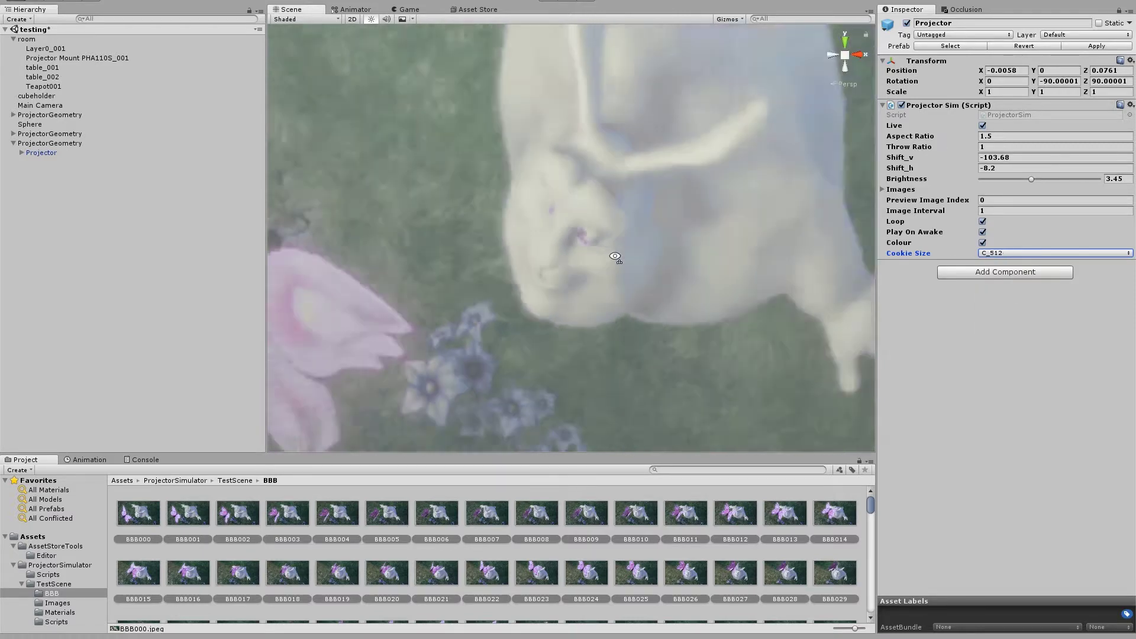
{"action": "scroll", "coordinate": [615, 257], "scroll_direction": "down", "scroll_amount": 5}
{"action": "left_click", "coordinate": [900, 189]}
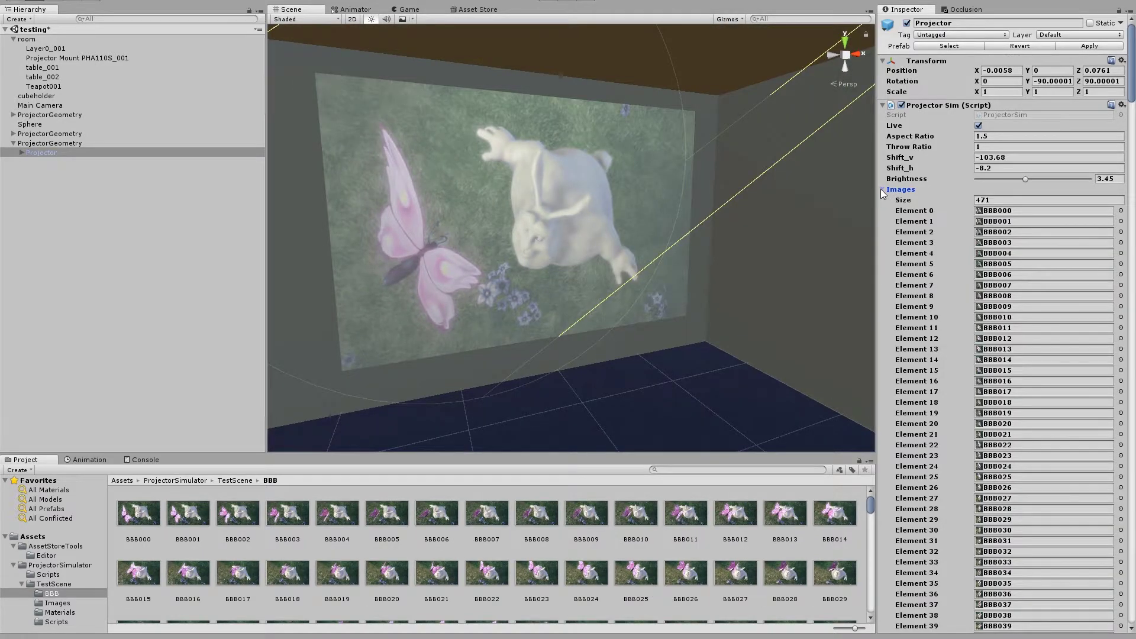
Collapse the Images list and scrub Preview Image Index to preview a later frame
{"action": "left_click", "coordinate": [881, 190]}
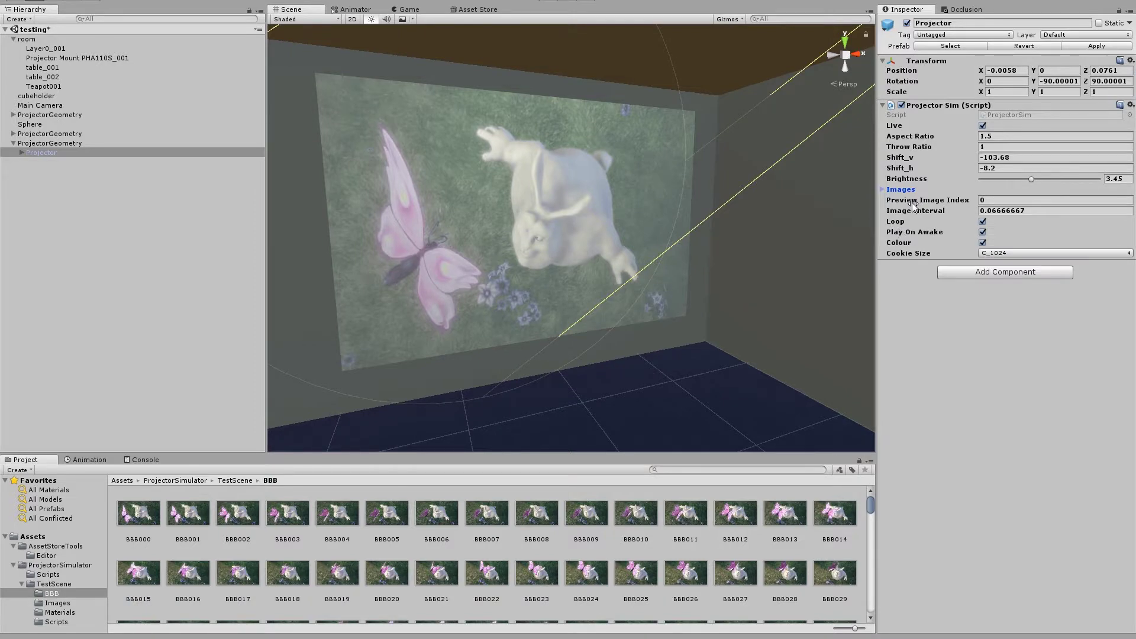
{"action": "left_click_drag", "start_coordinate": [909, 204], "coordinate": [31, 195]}
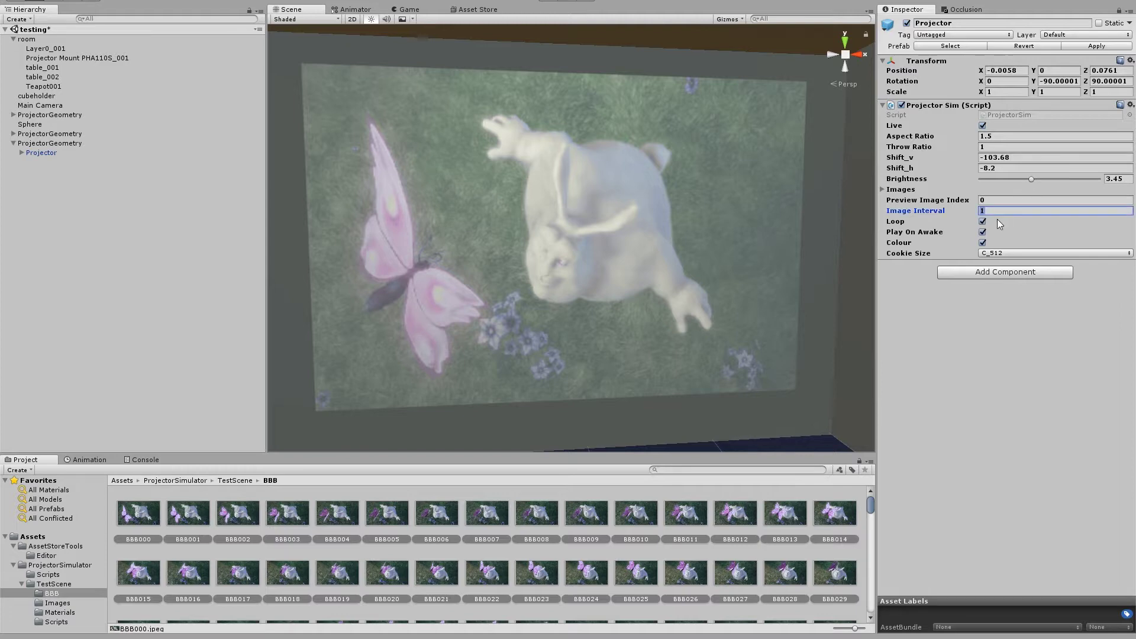
Compute 1 ÷ 15 in Calculator and paste 0.0666666666666667 into Image Interval
{"action": "key", "text": "super"}
{"action": "type", "text": "calc"}
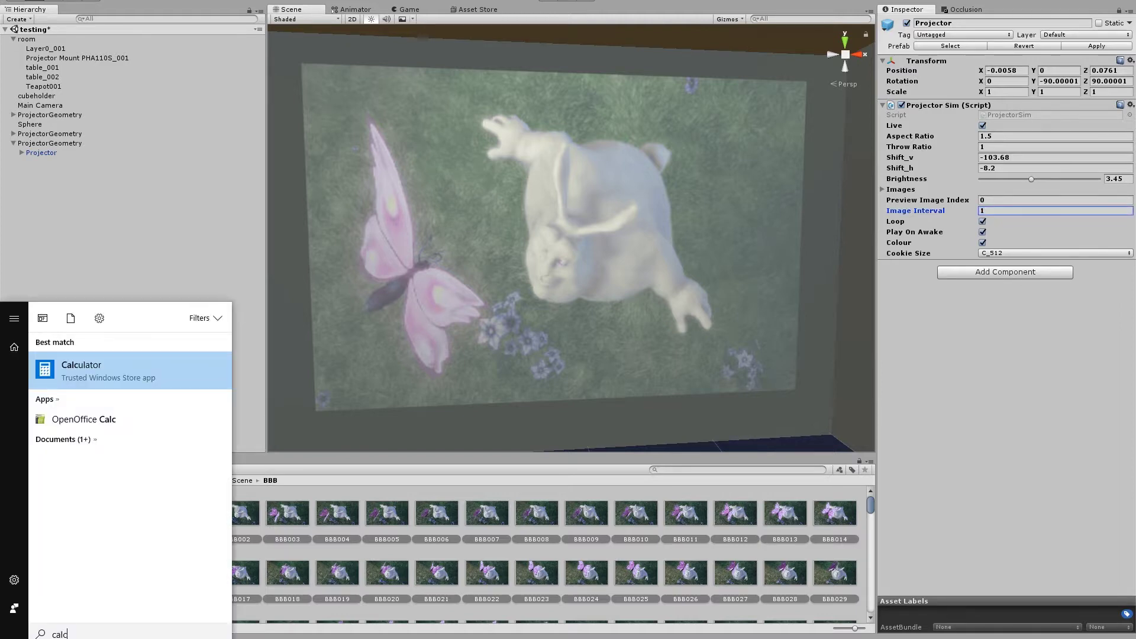
{"action": "key", "text": "Return"}
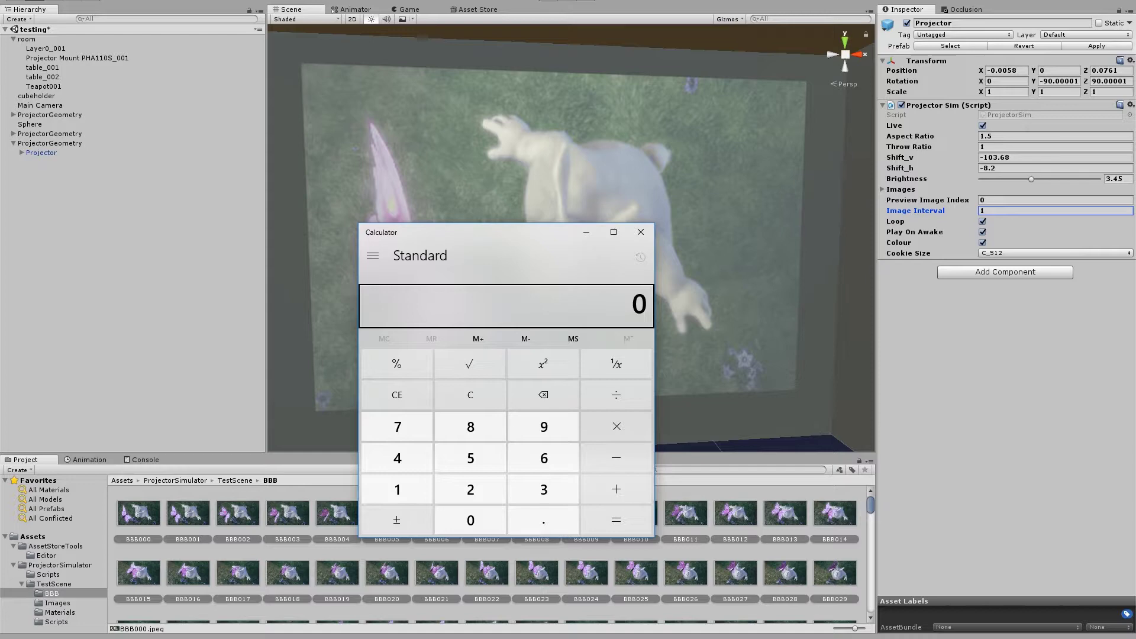
{"action": "type", "text": "5"}
{"action": "key", "text": "Return"}
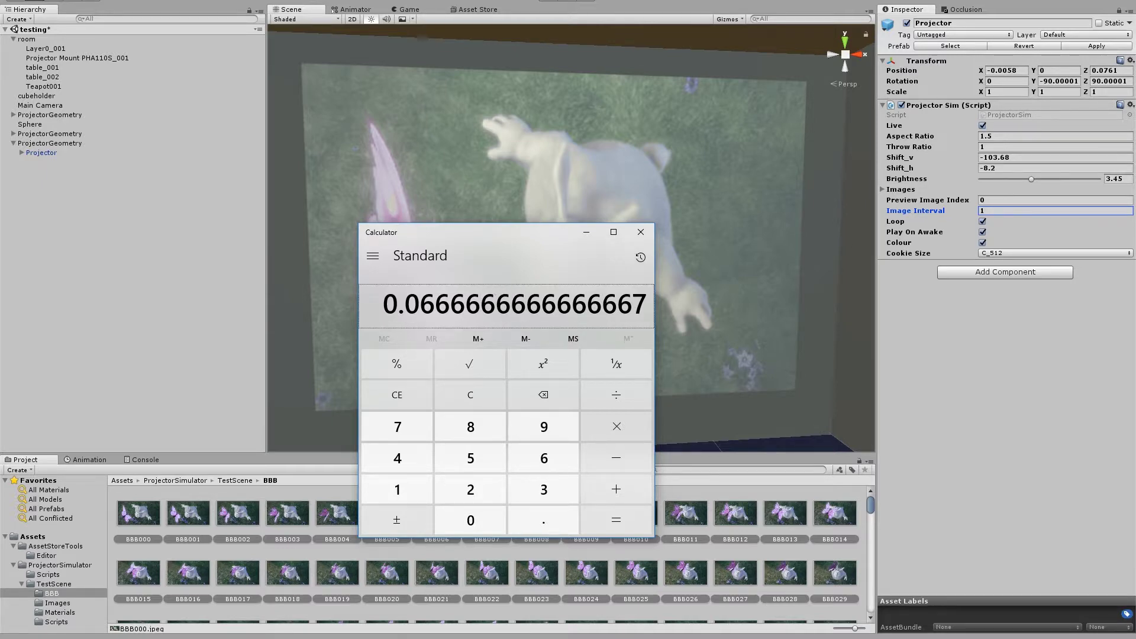
{"action": "key", "text": "alt+Tab"}
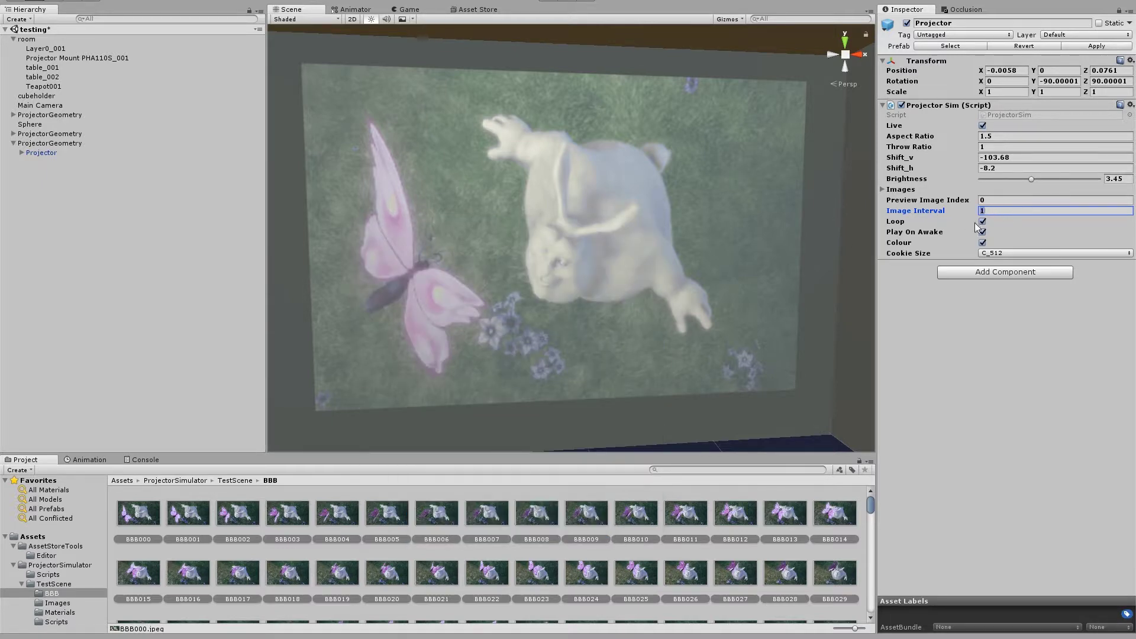
{"action": "type", "text": "0.0666666666666667"}
Commit Image Interval 0.06666667, play the scene, and zoom out to watch the bunny video
{"action": "key", "text": "Return"}
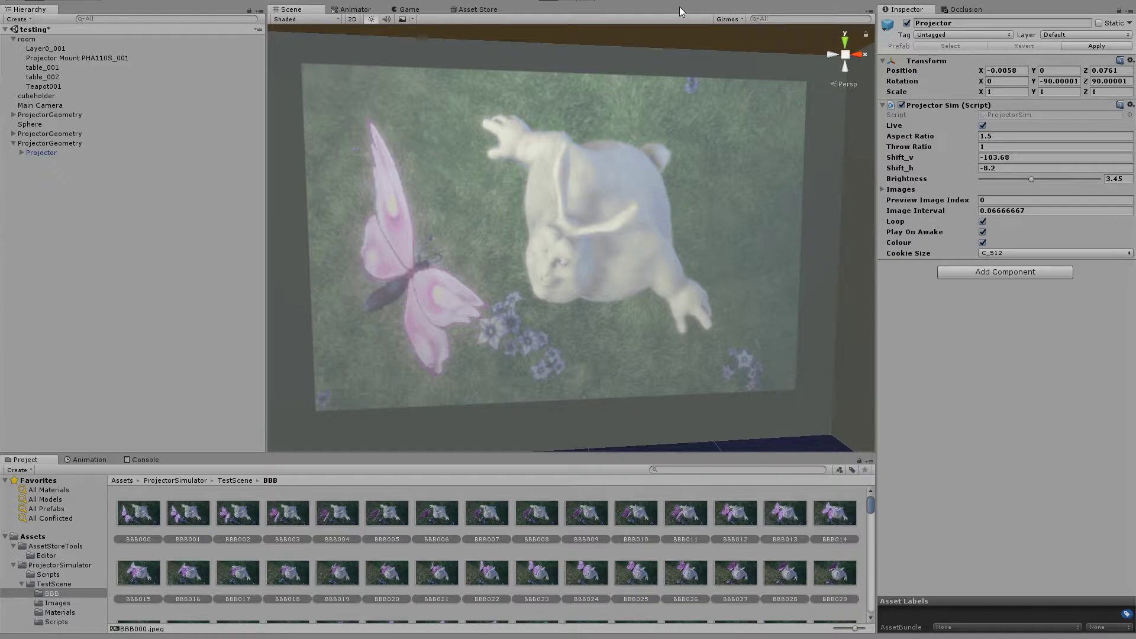
{"action": "key", "text": "ctrl+p"}
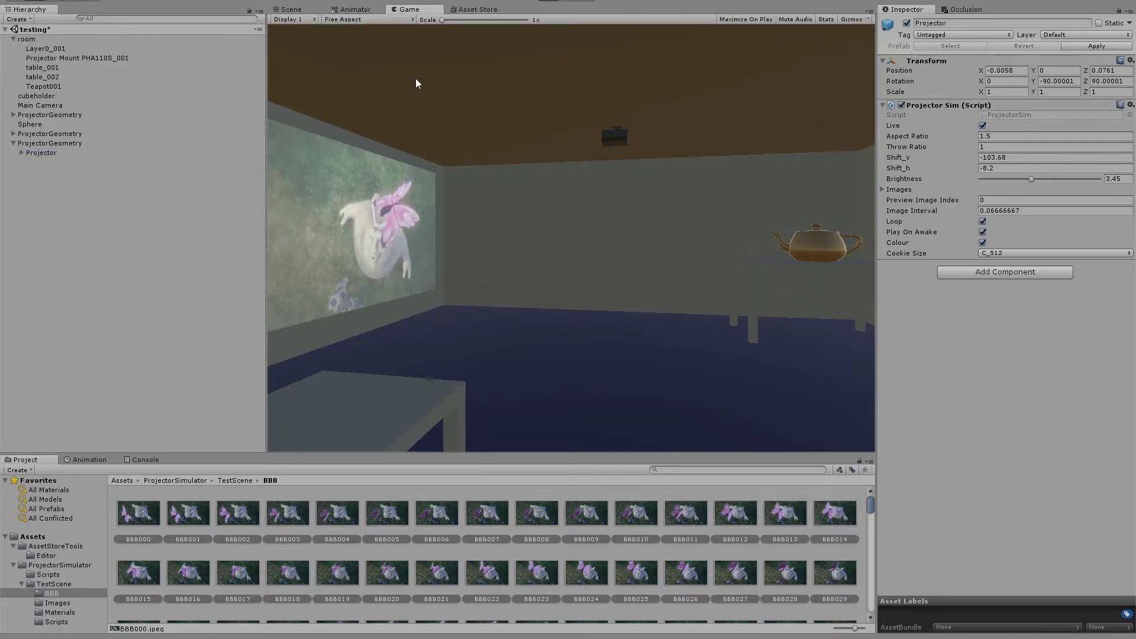
{"action": "left_click", "coordinate": [308, 9]}
{"action": "scroll", "coordinate": [470, 181], "scroll_direction": "down", "scroll_amount": 5}
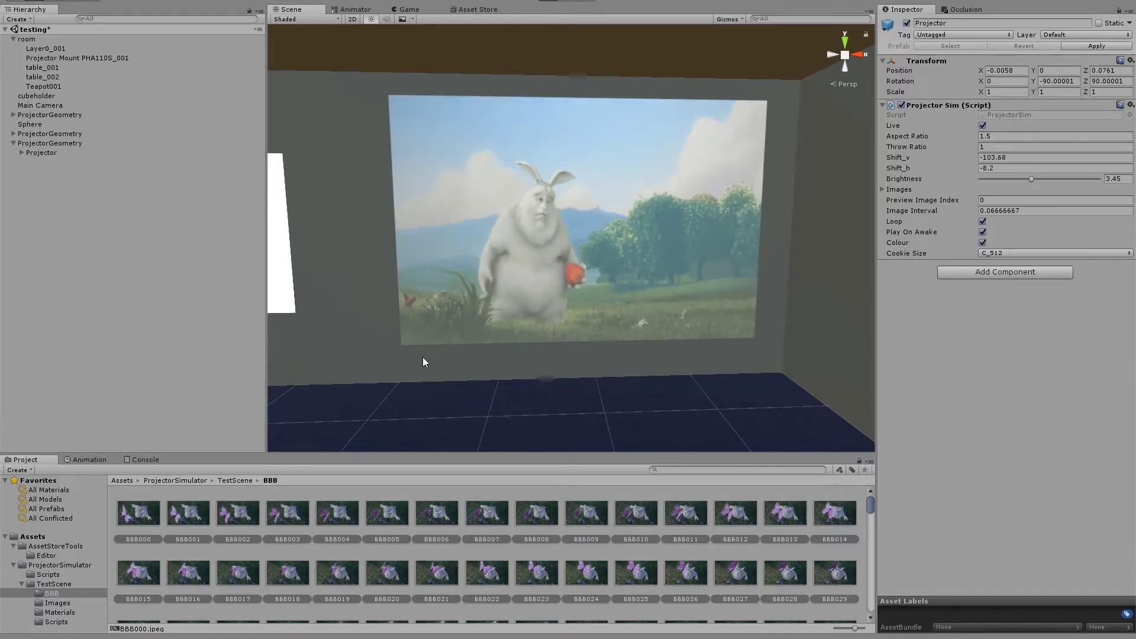
Fly the Scene camera closer to the projected Big Buck Bunny wall
{"action": "right_click_drag", "start_coordinate": [423, 357], "coordinate": [393, 349]}
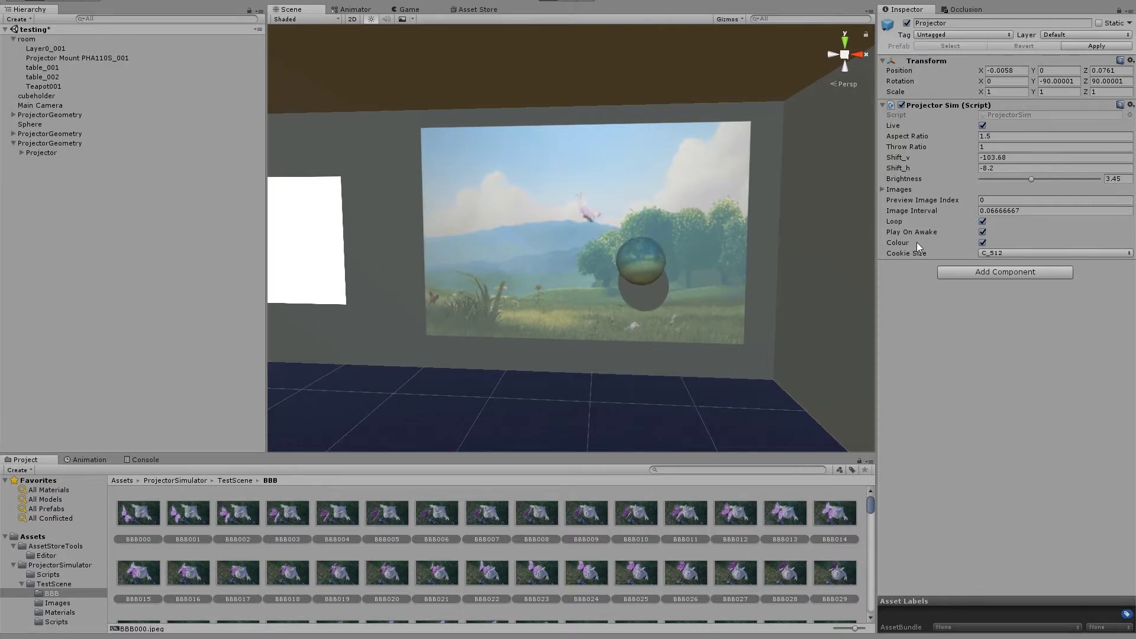
Stop play mode and change the Projector Cookie Size to C_256
{"action": "key", "text": "ctrl+p"}
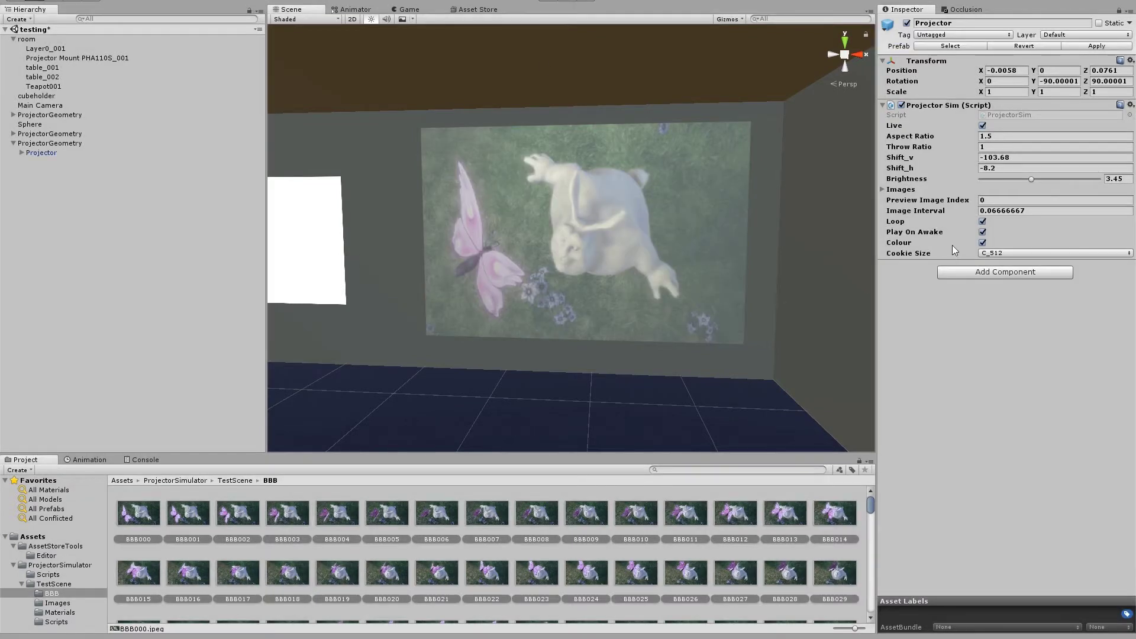
{"action": "left_click", "coordinate": [1002, 254]}
{"action": "left_click", "coordinate": [1032, 280]}
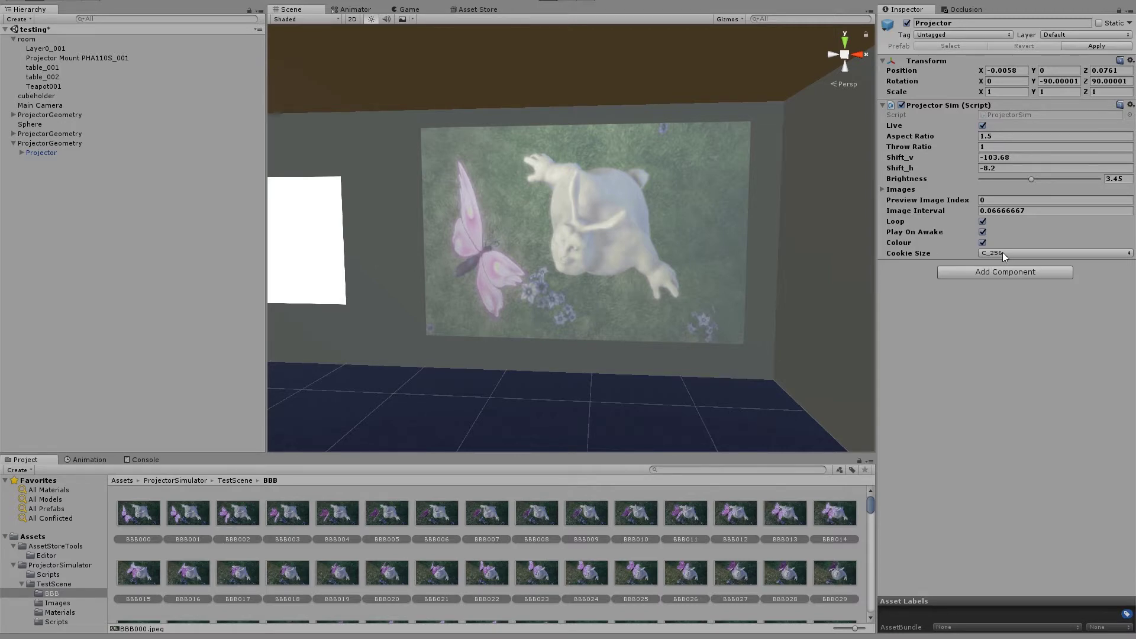
Play the scene and fly the Scene camera up close to the softer projection
{"action": "key", "text": "ctrl+p"}
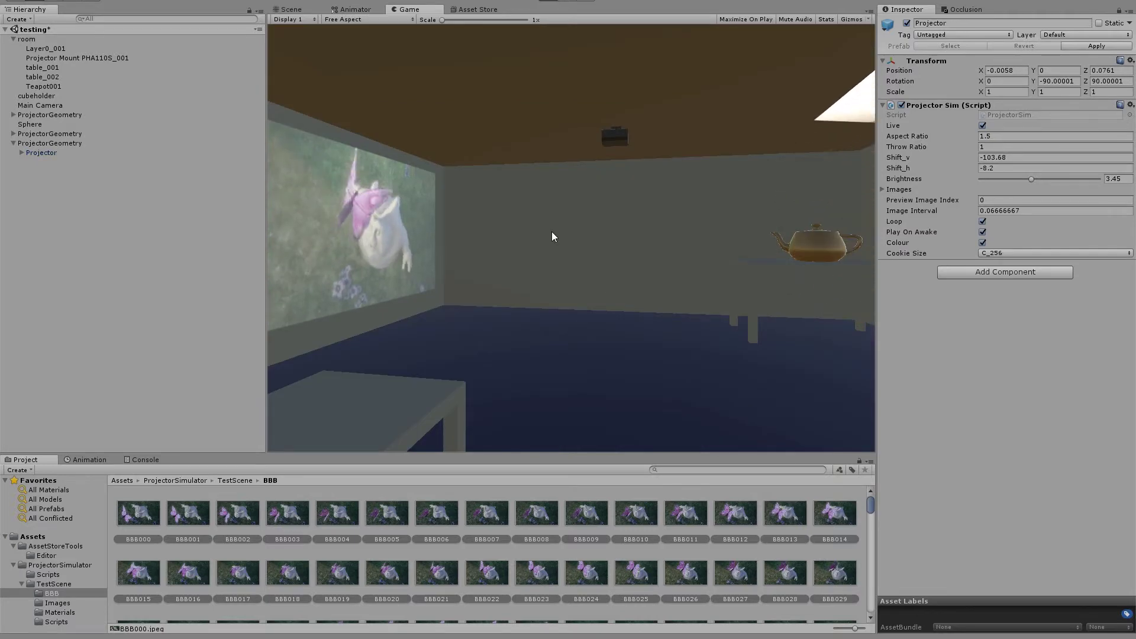
{"action": "key", "text": "ctrl+1"}
{"action": "right_click_drag", "start_coordinate": [505, 178], "coordinate": [608, 232]}
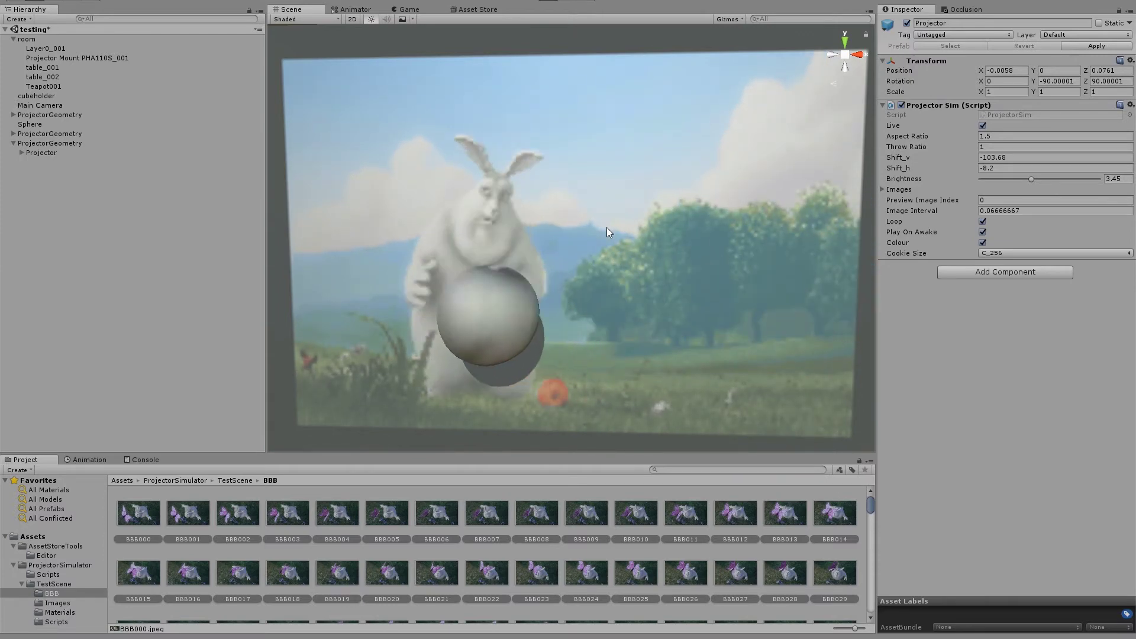
Stop play, set Cookie Size to C_128, replay, and return to the Scene view
{"action": "scroll", "coordinate": [647, 273], "scroll_direction": "down", "scroll_amount": 2}
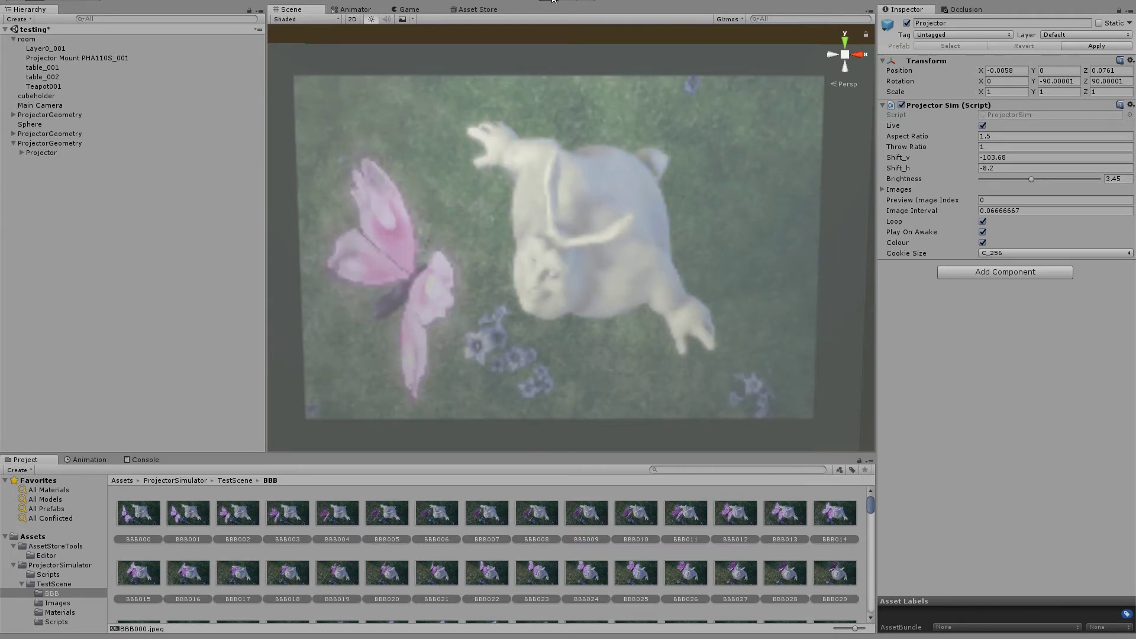
{"action": "left_click", "coordinate": [573, 5]}
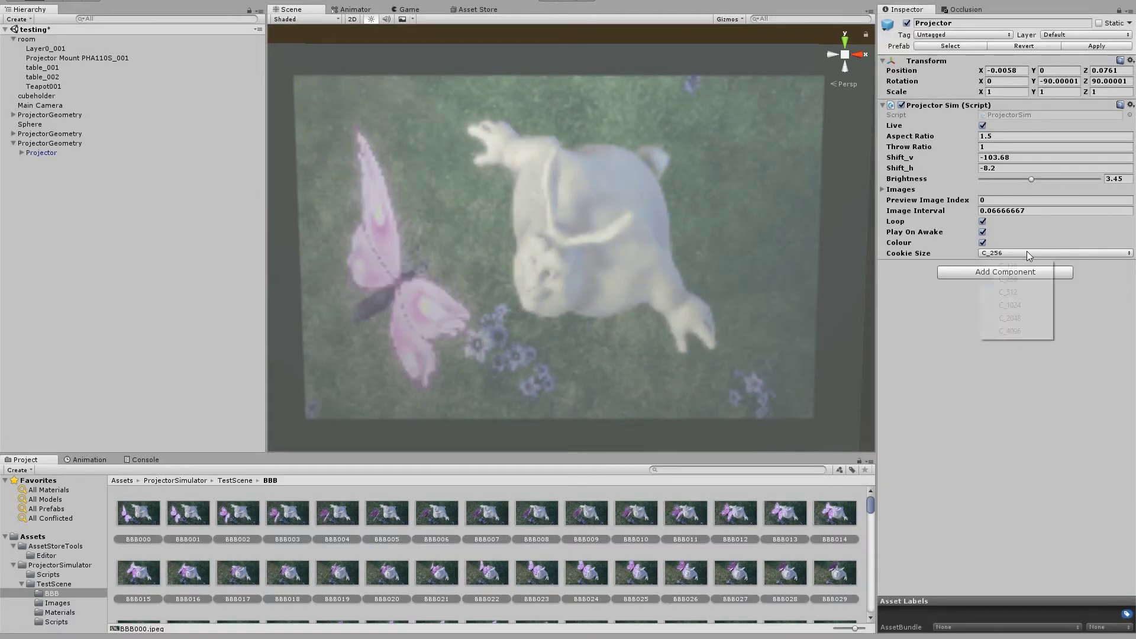
{"action": "left_click", "coordinate": [1003, 266]}
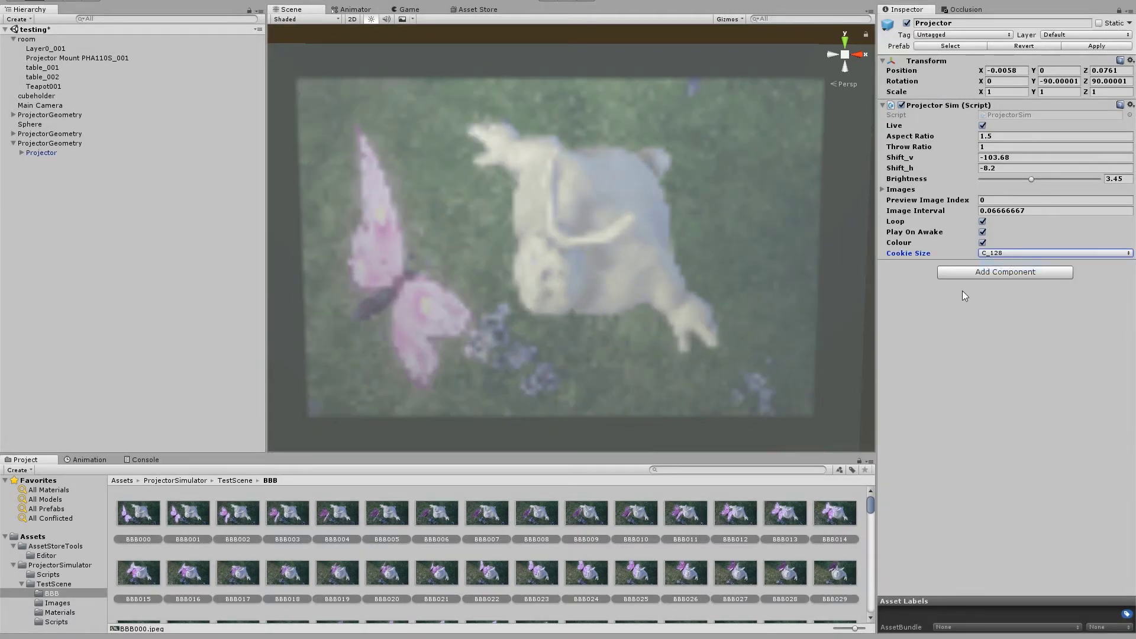
{"action": "left_click", "coordinate": [551, 2]}
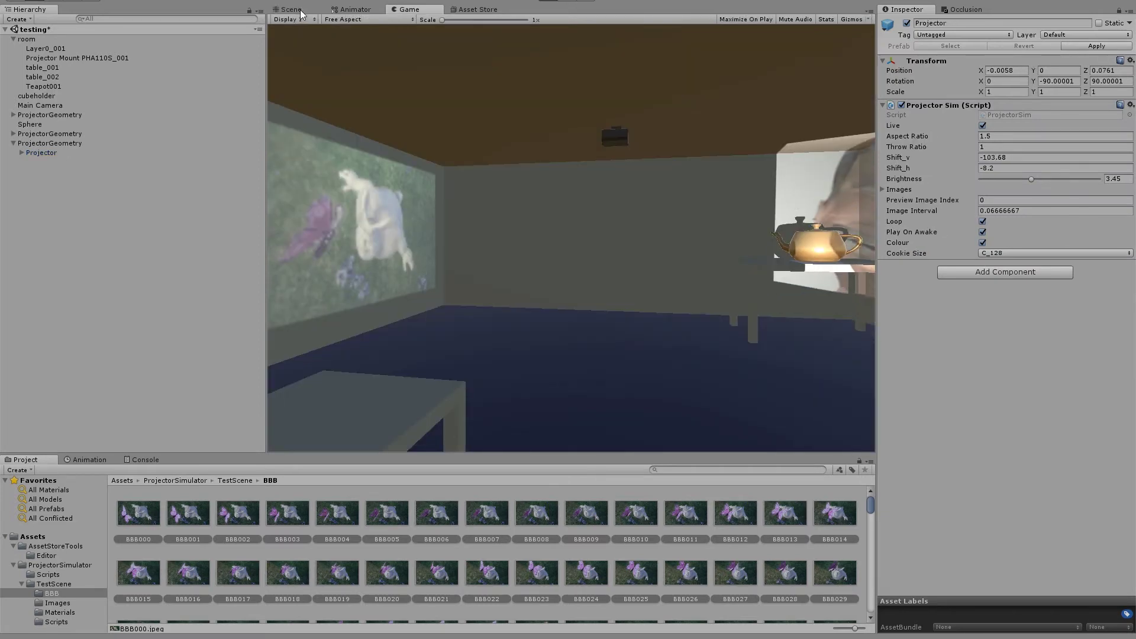
{"action": "left_click", "coordinate": [300, 10]}
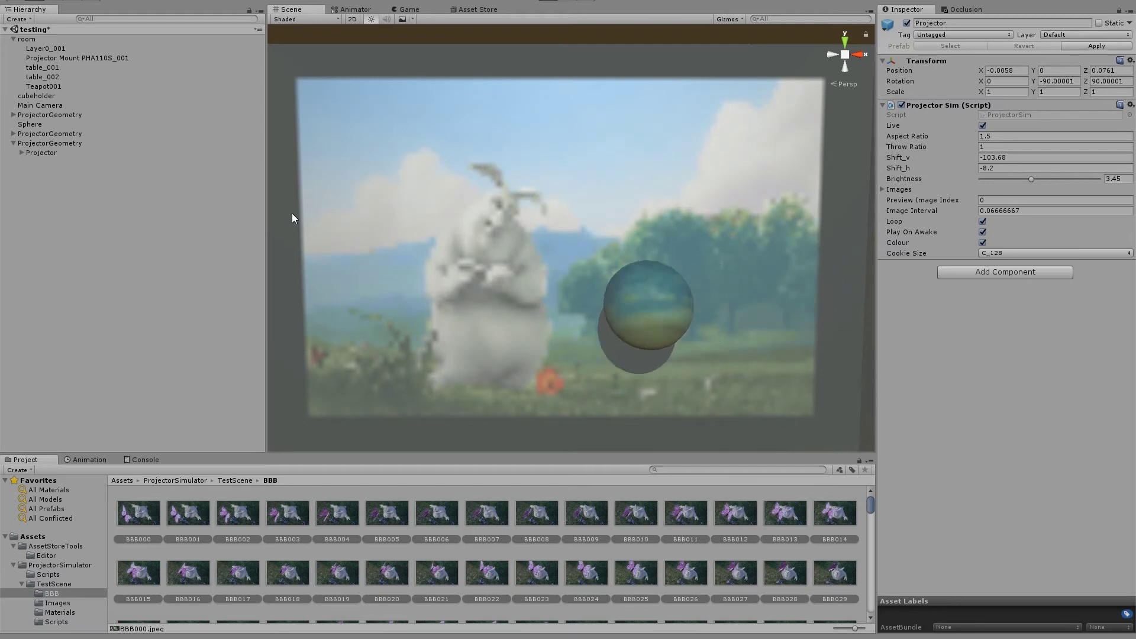
Pull the Scene camera back to view the whole room with the pixelated projection
{"action": "key", "text": "s"}
{"action": "right_click_drag", "start_coordinate": [292, 218], "coordinate": [307, 196]}
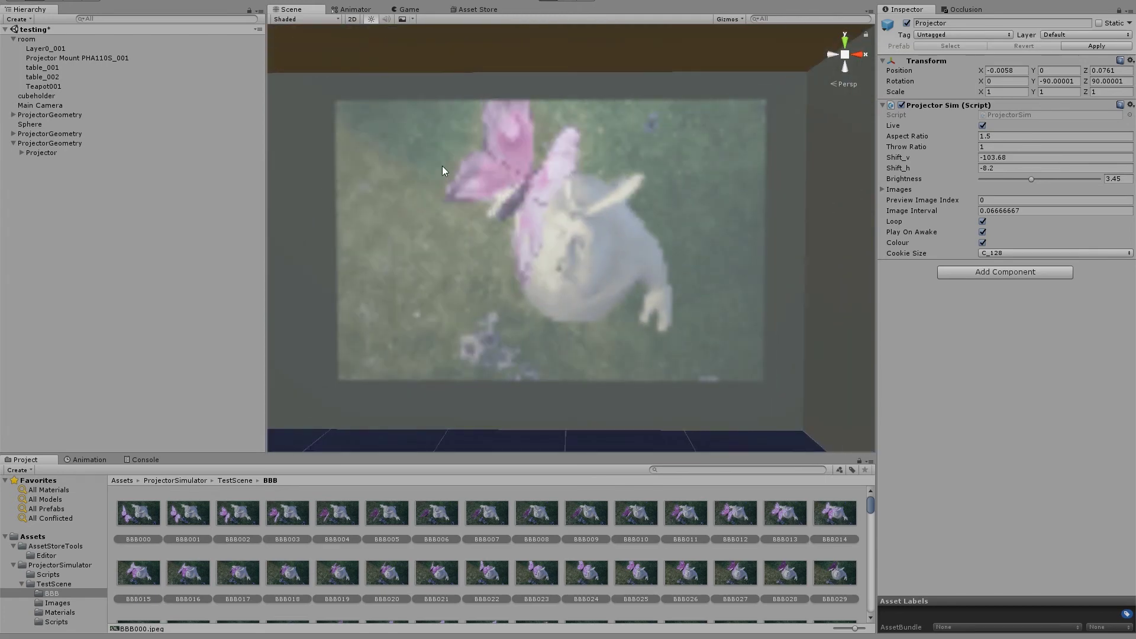